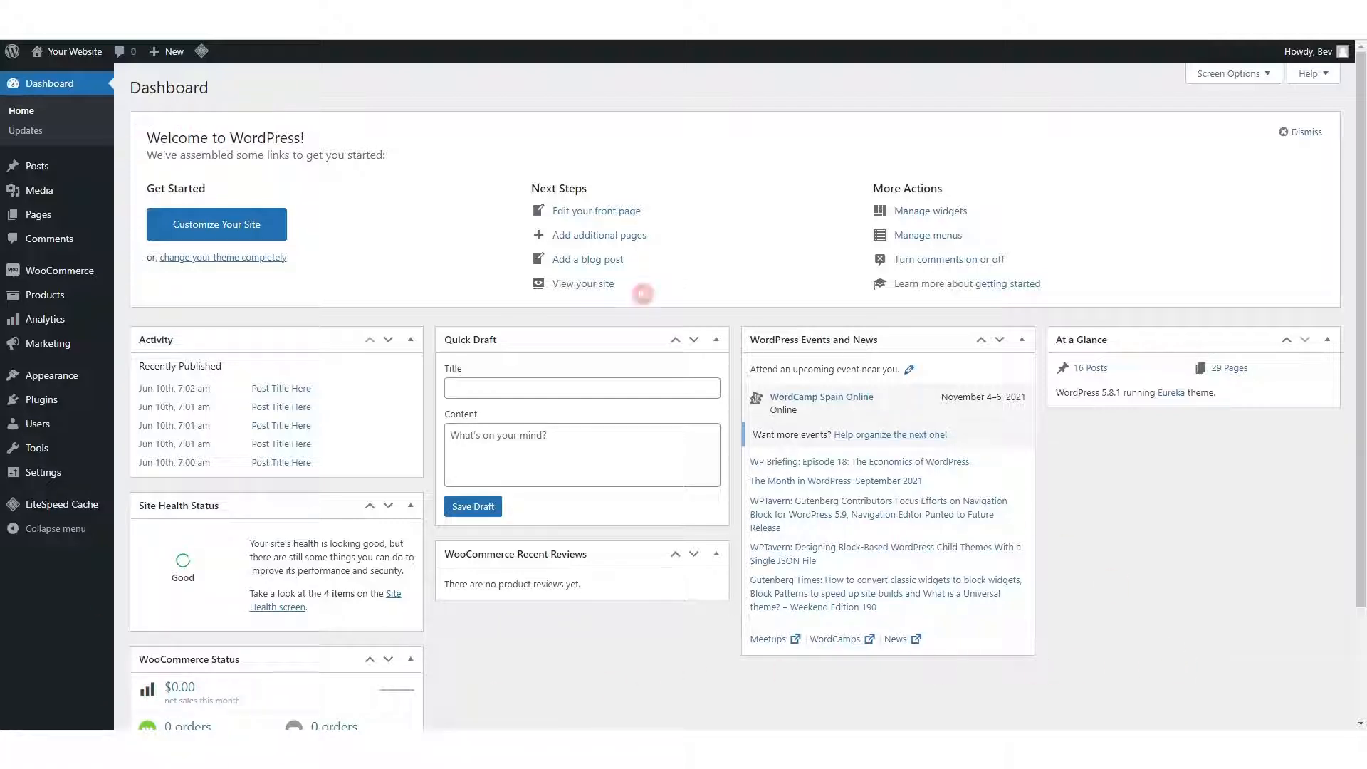
Step: View the site's public front page and return to the admin dashboard
mouse_move(15, 55)
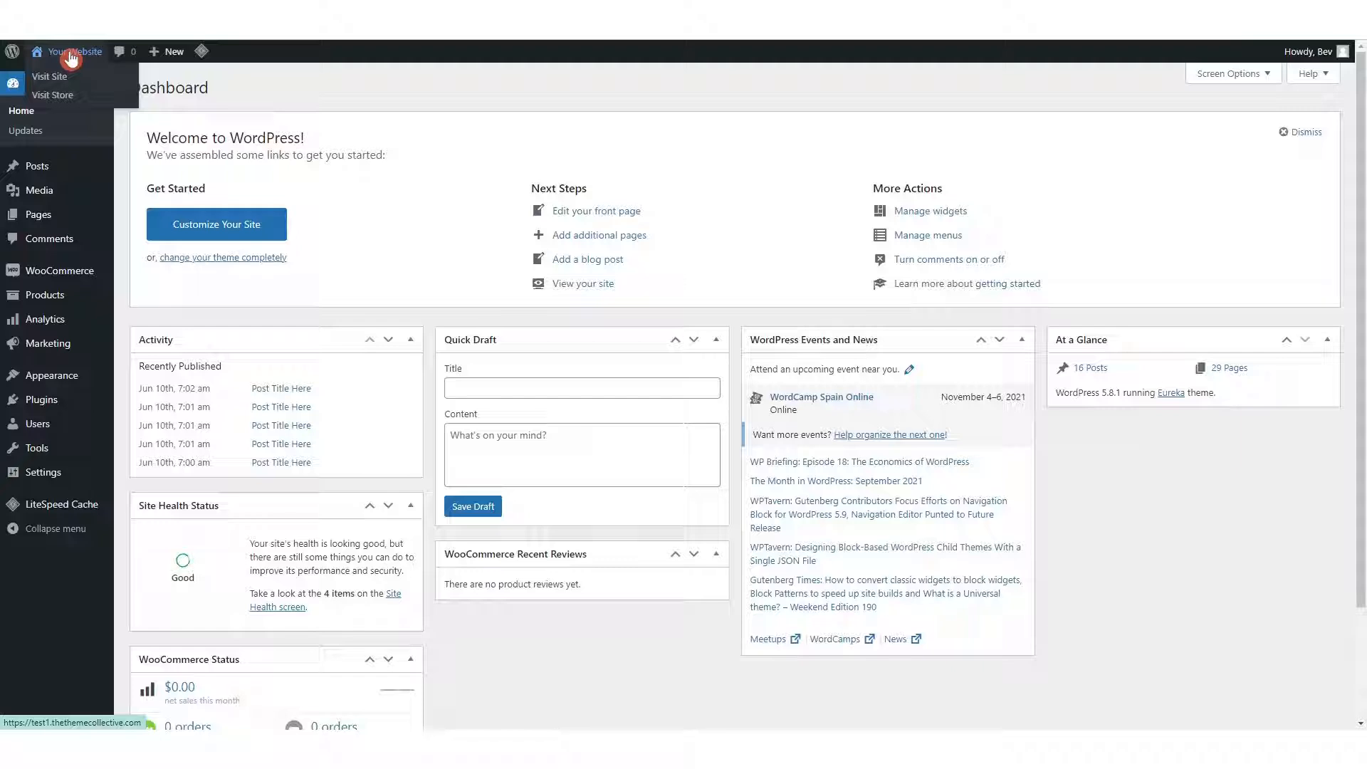
click(71, 54)
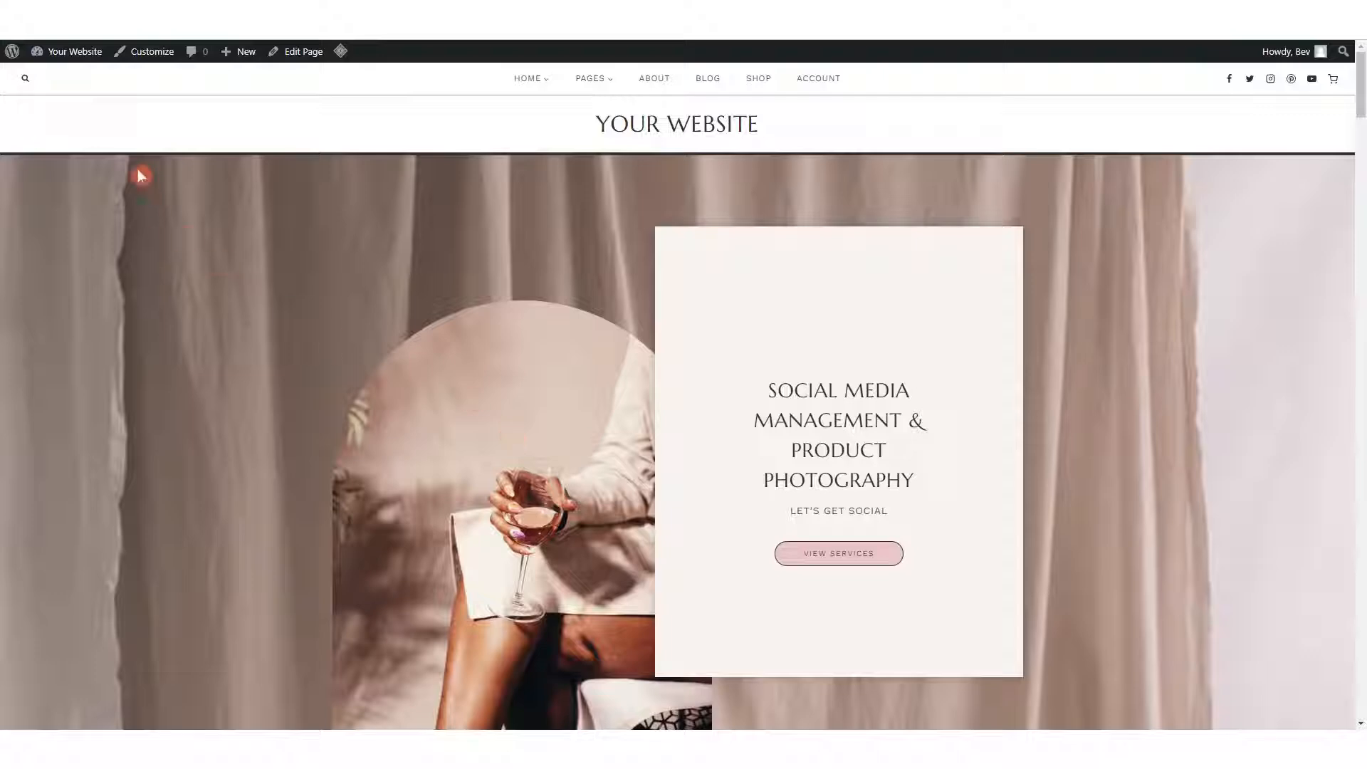
mouse_move(32, 56)
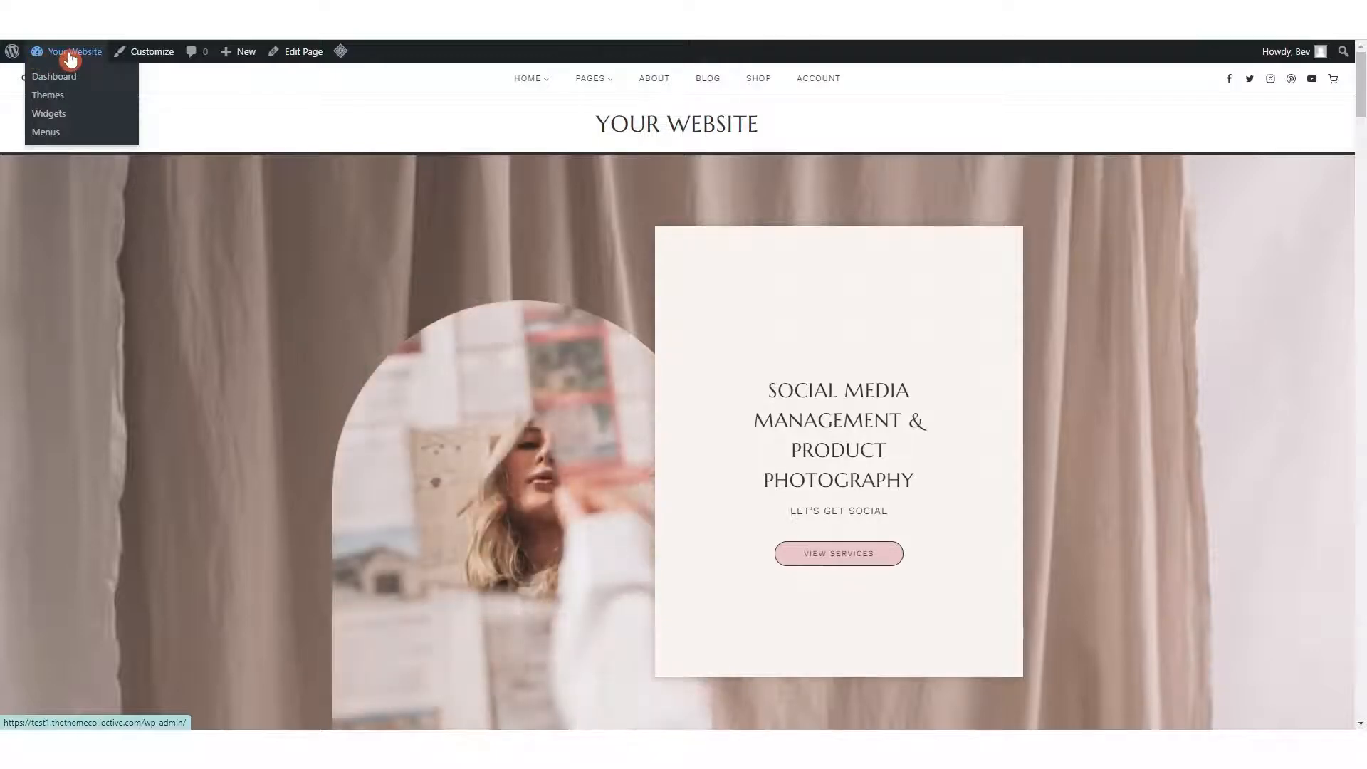
click(70, 57)
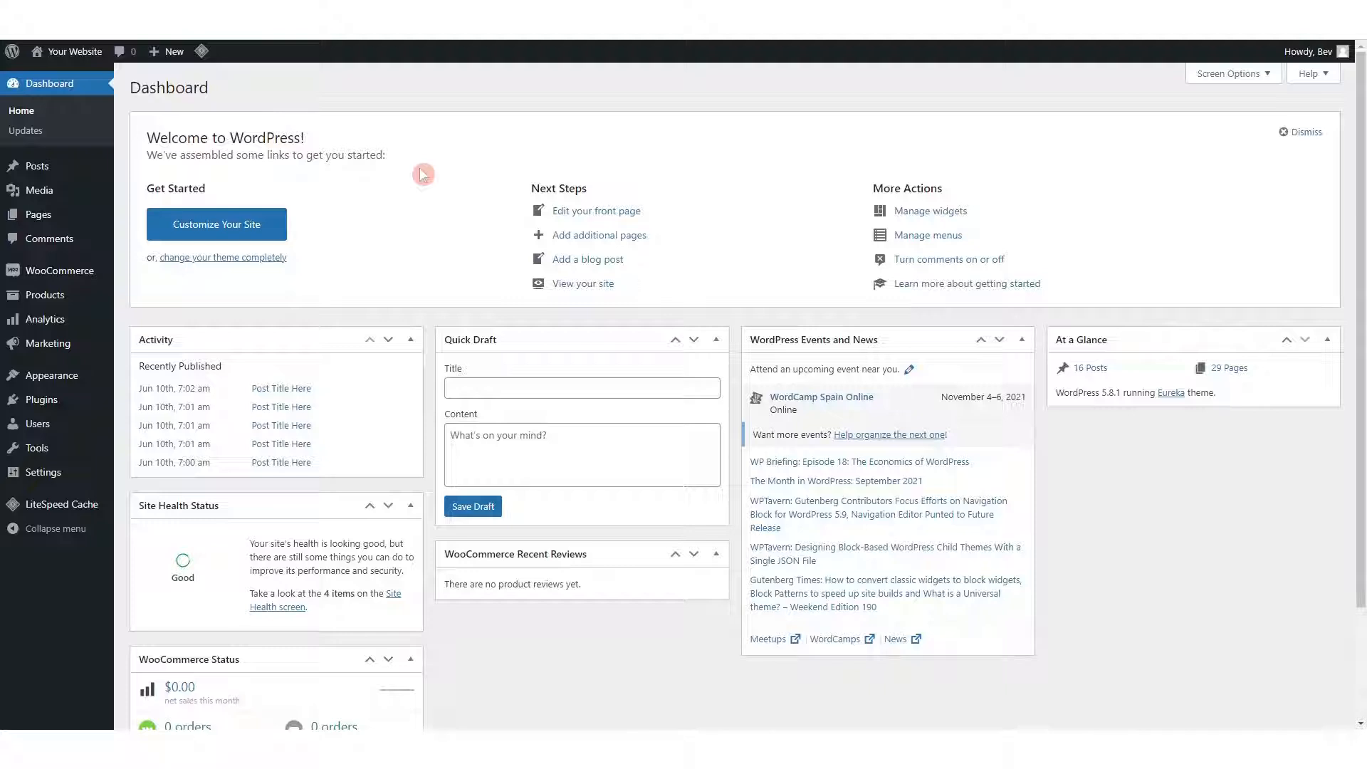
Step: View the comments list and the account options for the signed-in profile
click(124, 55)
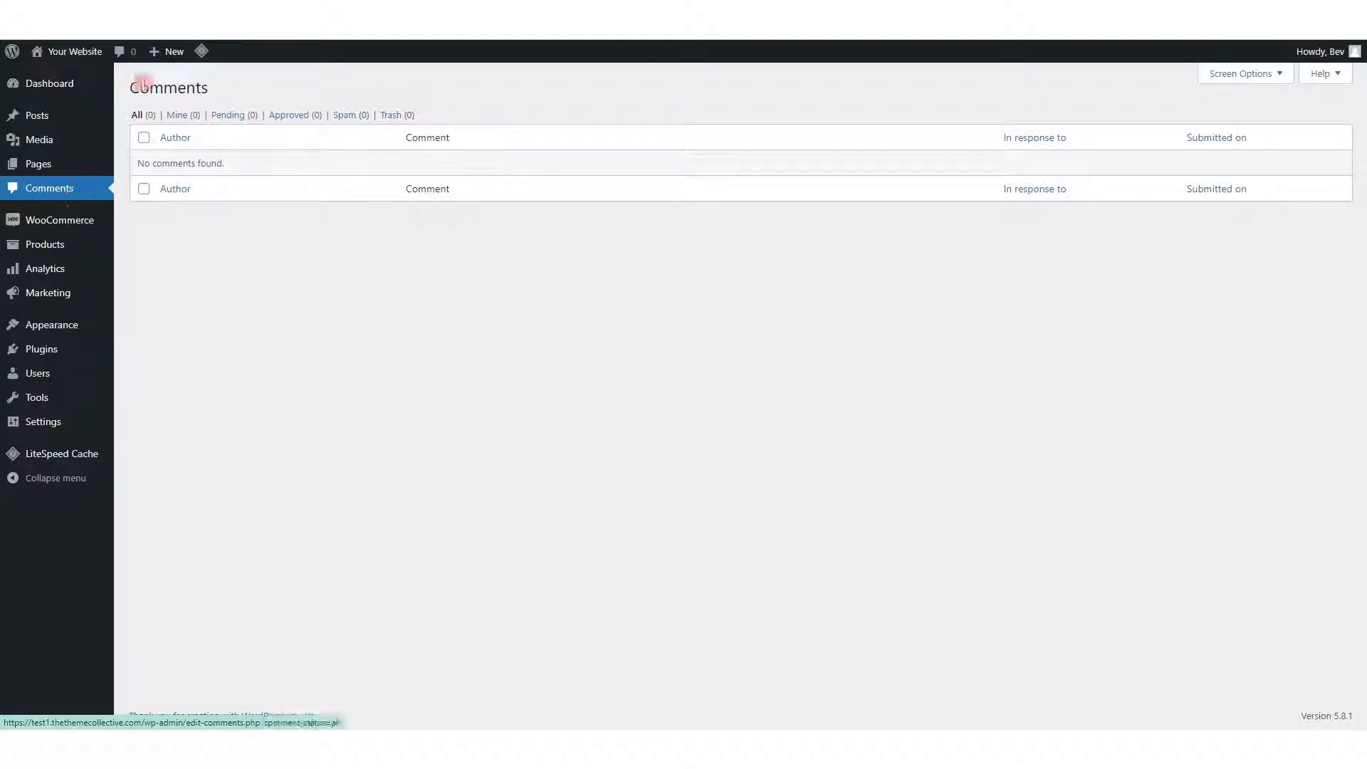
mouse_move(160, 56)
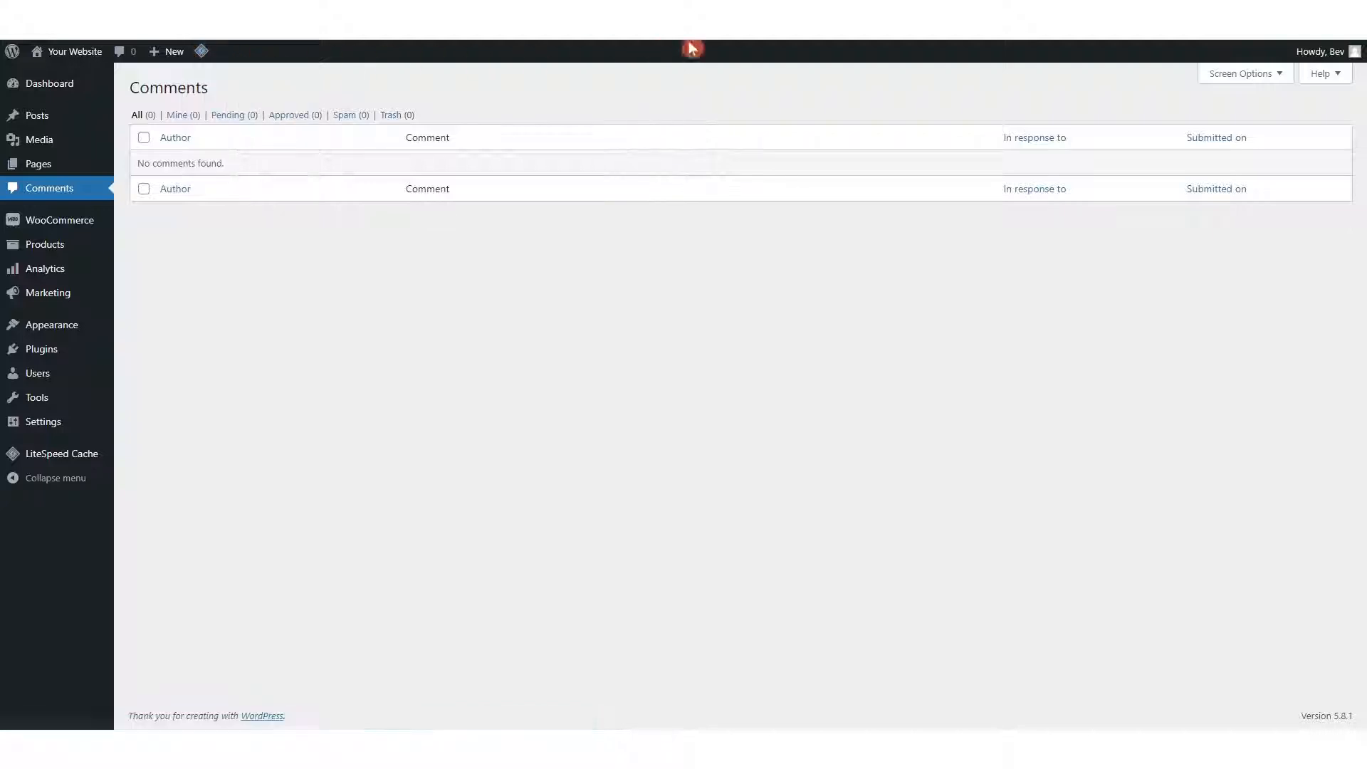
mouse_move(1335, 60)
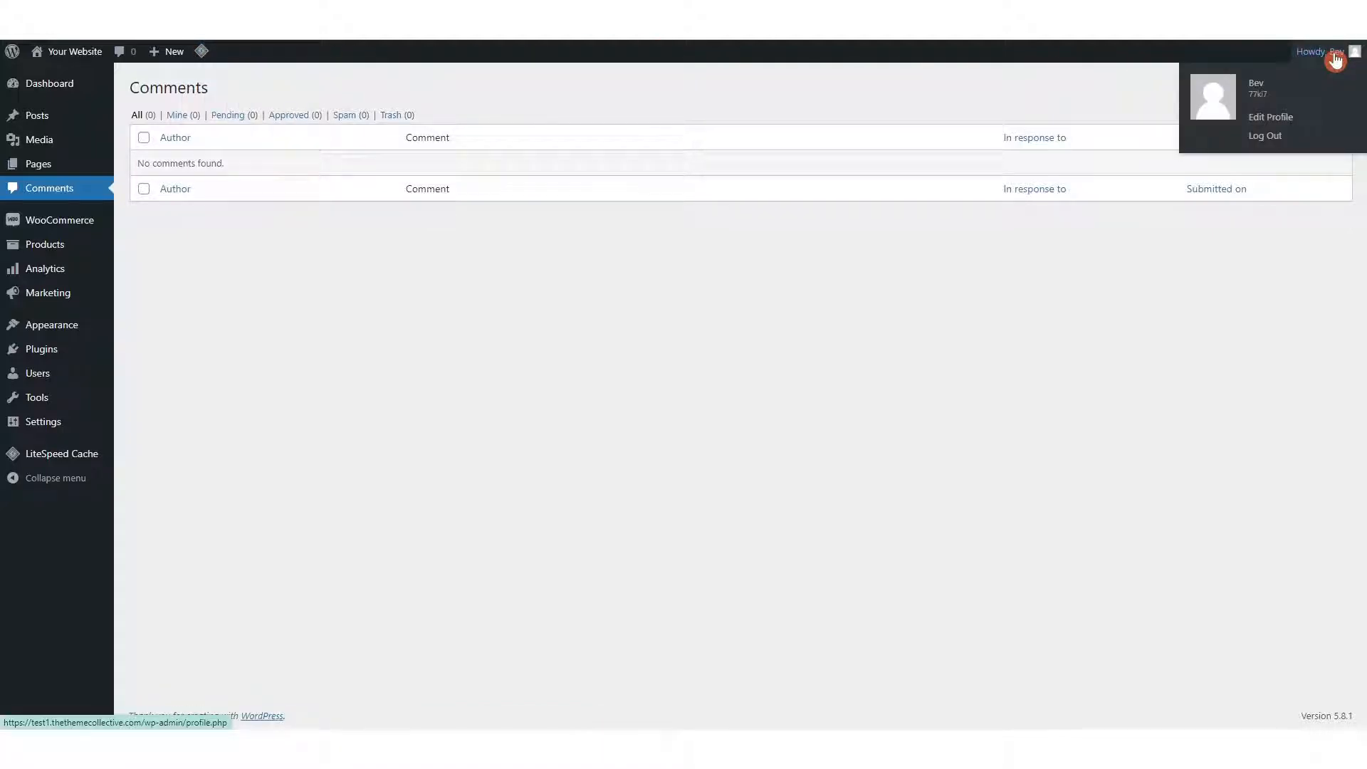
Step: Hide the Site Health Status, At a Glance, Activity, Quick Draft, and WordPress Events and News boxes on the dashboard
click(34, 92)
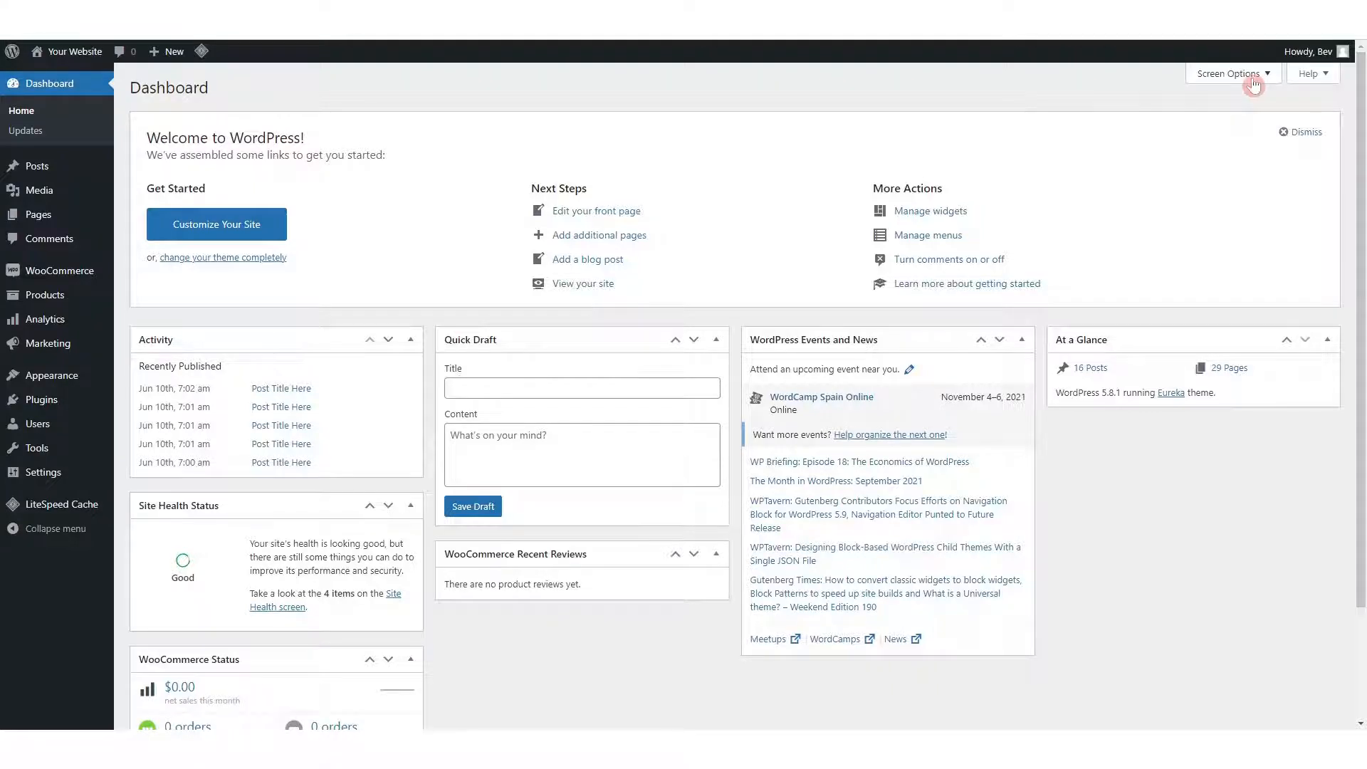
click(1251, 76)
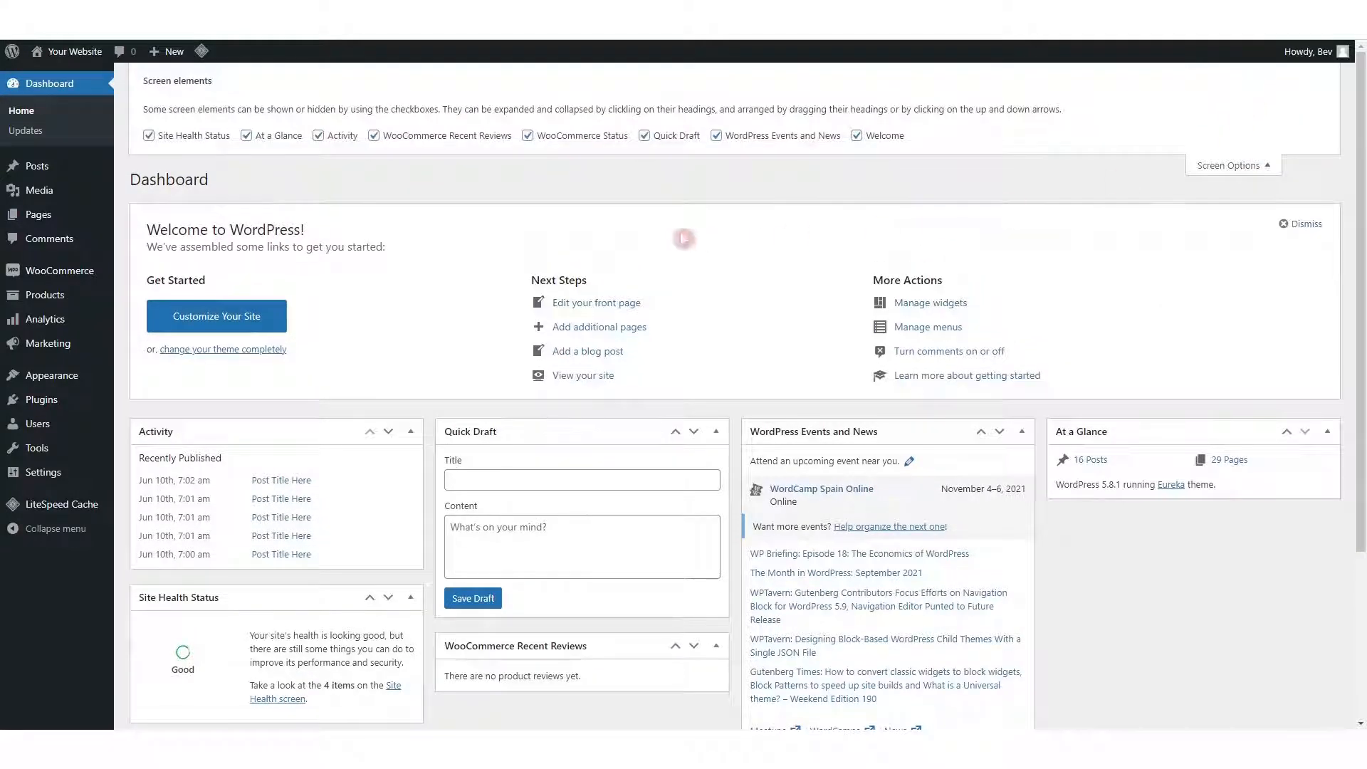
click(168, 140)
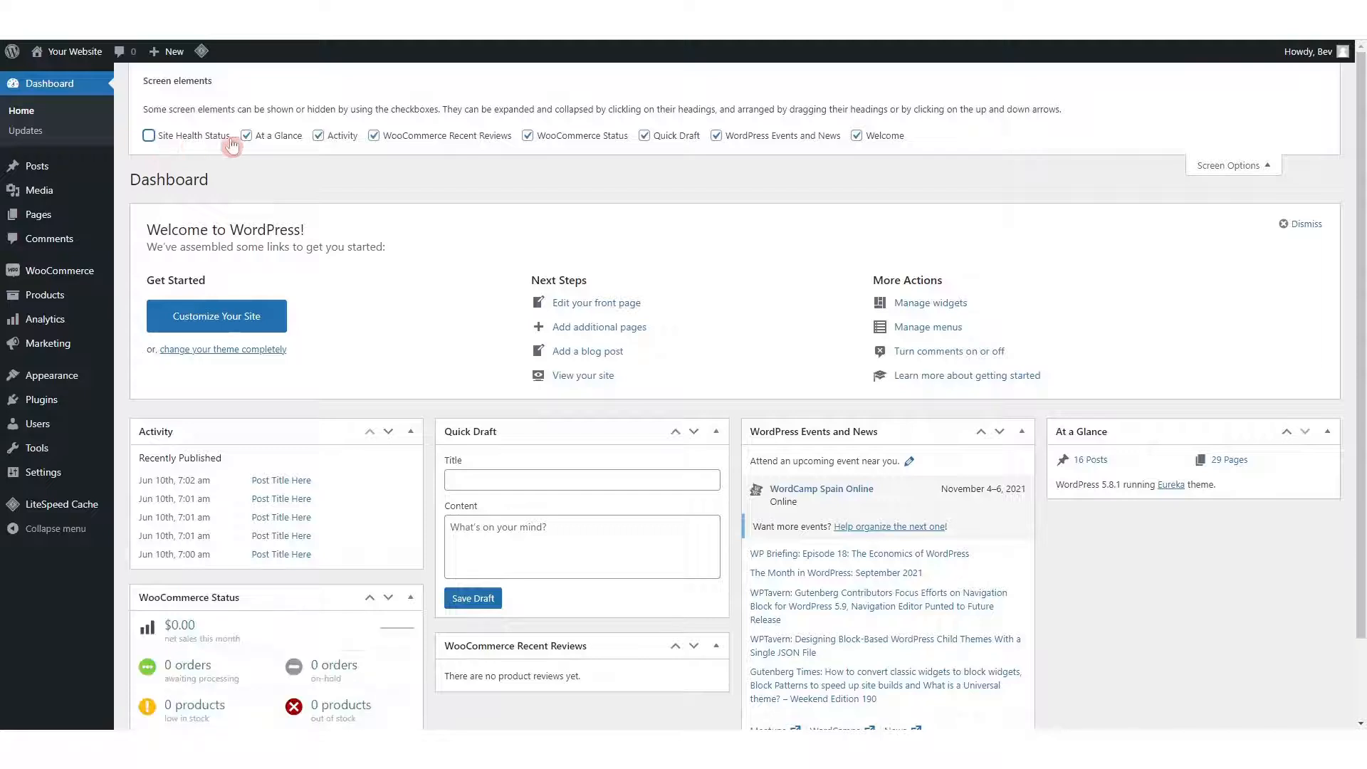
click(278, 140)
click(319, 136)
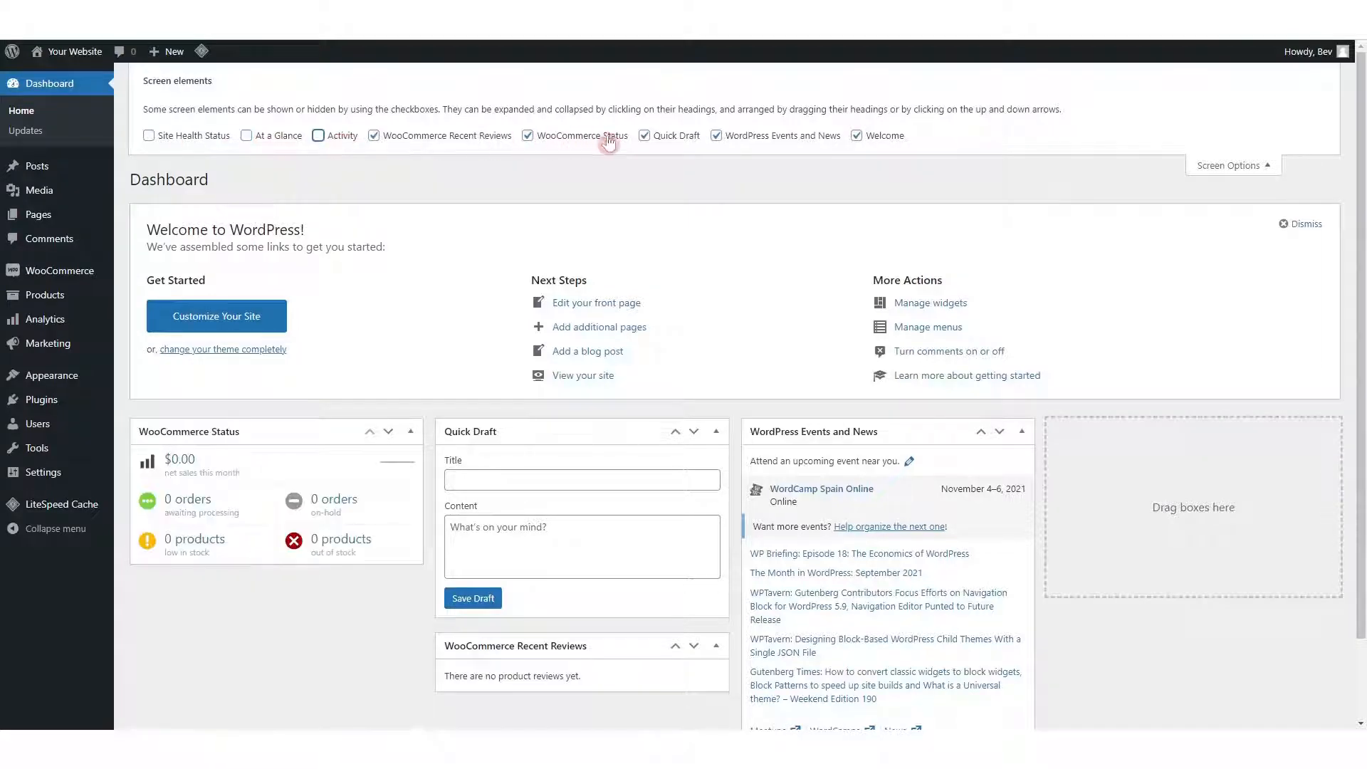
click(688, 142)
click(811, 141)
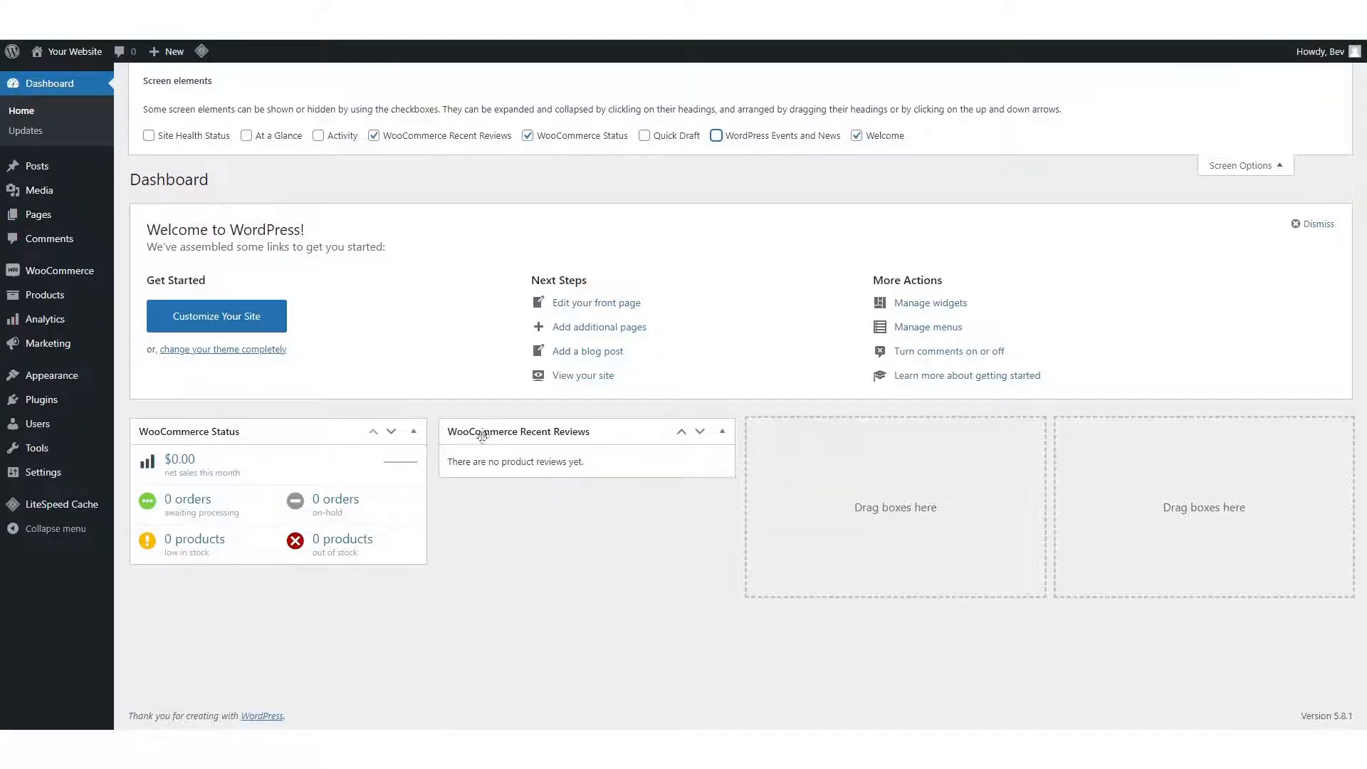
Step: Move the WooCommerce Recent Reviews box to the last dashboard column
drag(482, 435, 1118, 430)
mouse_move(256, 437)
mouse_down()
mouse_move(872, 430)
mouse_move(280, 432)
mouse_up()
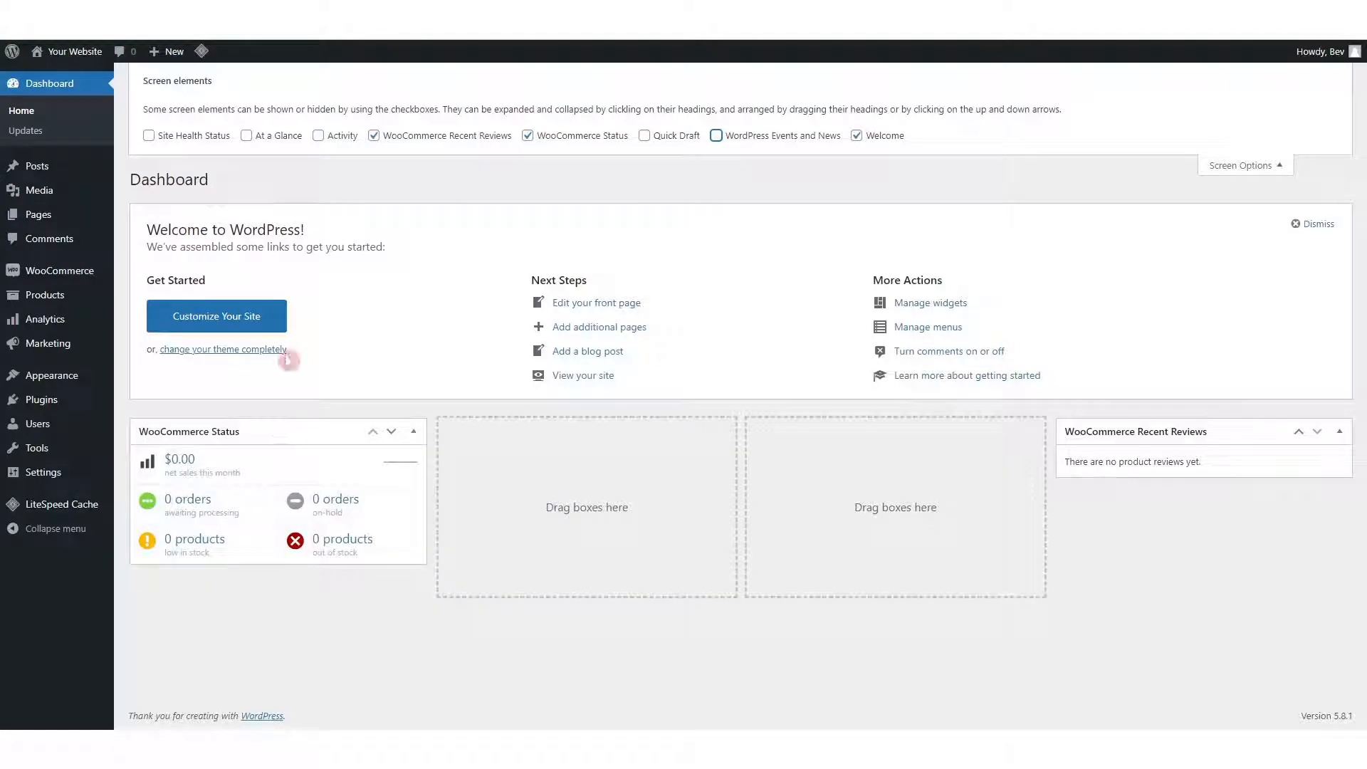
Step: Check the update status of WordPress, the plugins and the themes
click(25, 134)
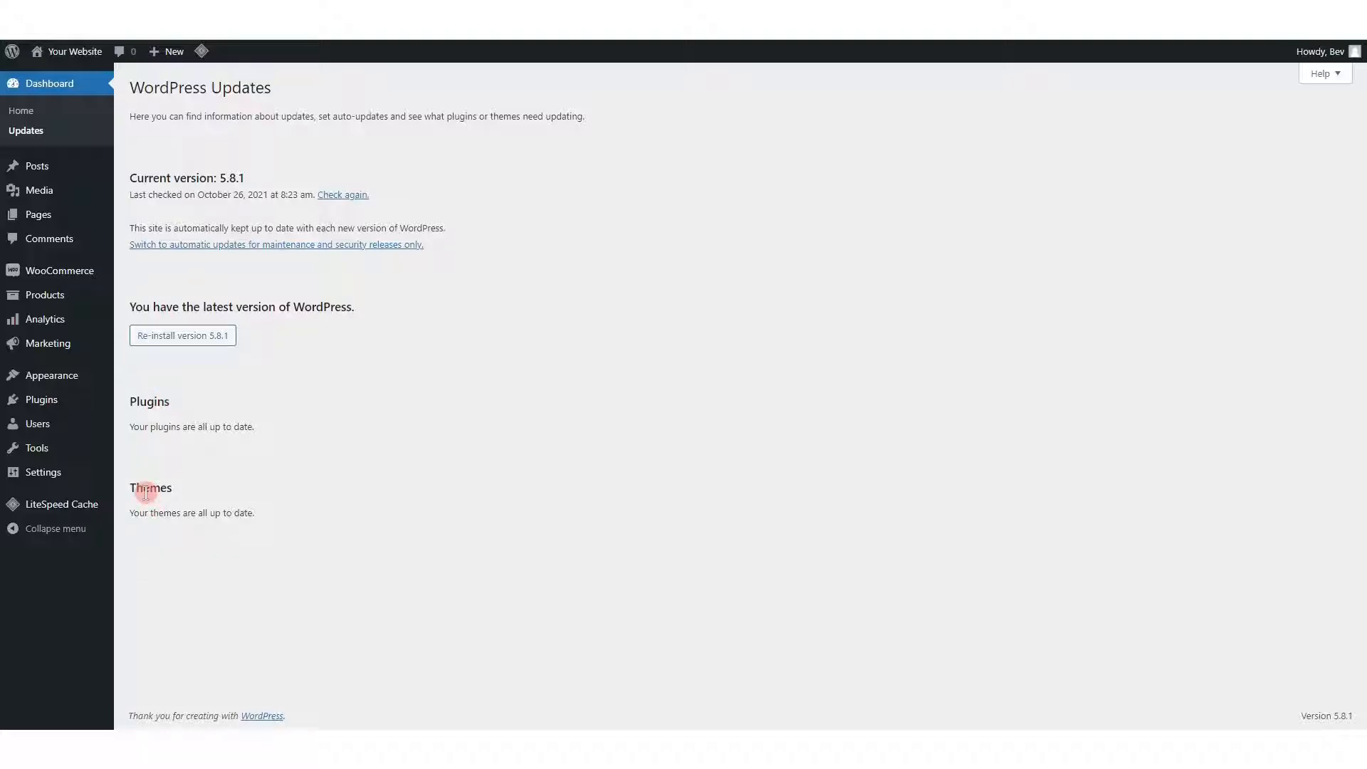
Step: Open the list of all posts, view the date filter options, and filter the posts by the category named Category
click(40, 172)
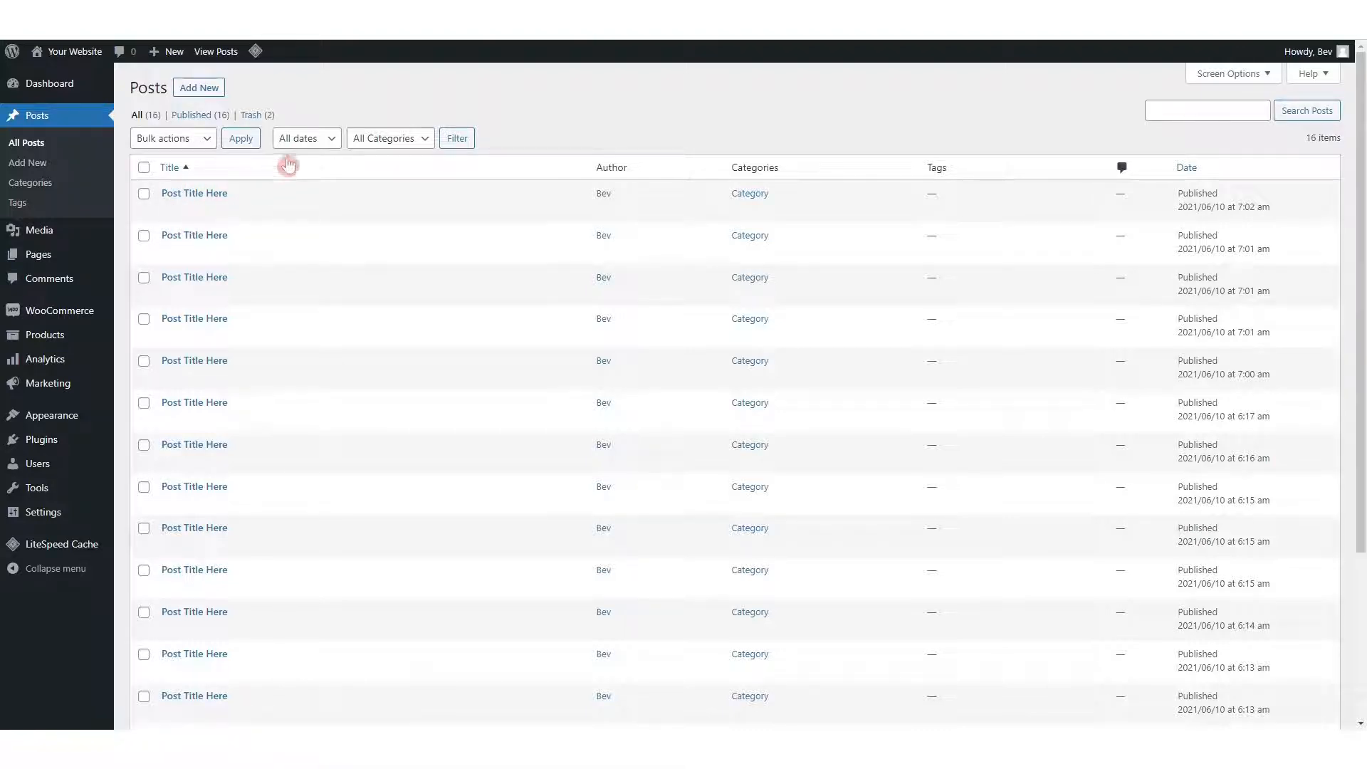
click(327, 141)
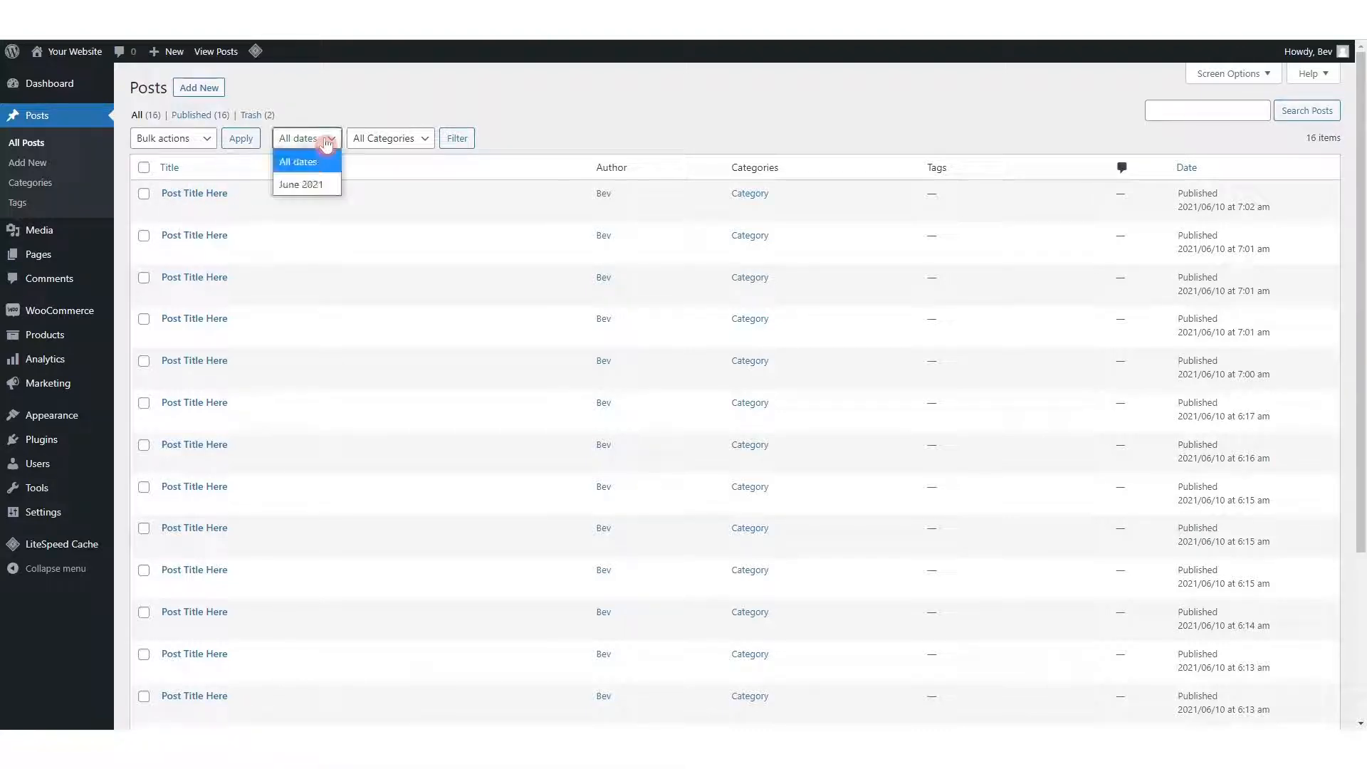
click(408, 144)
click(373, 184)
click(465, 142)
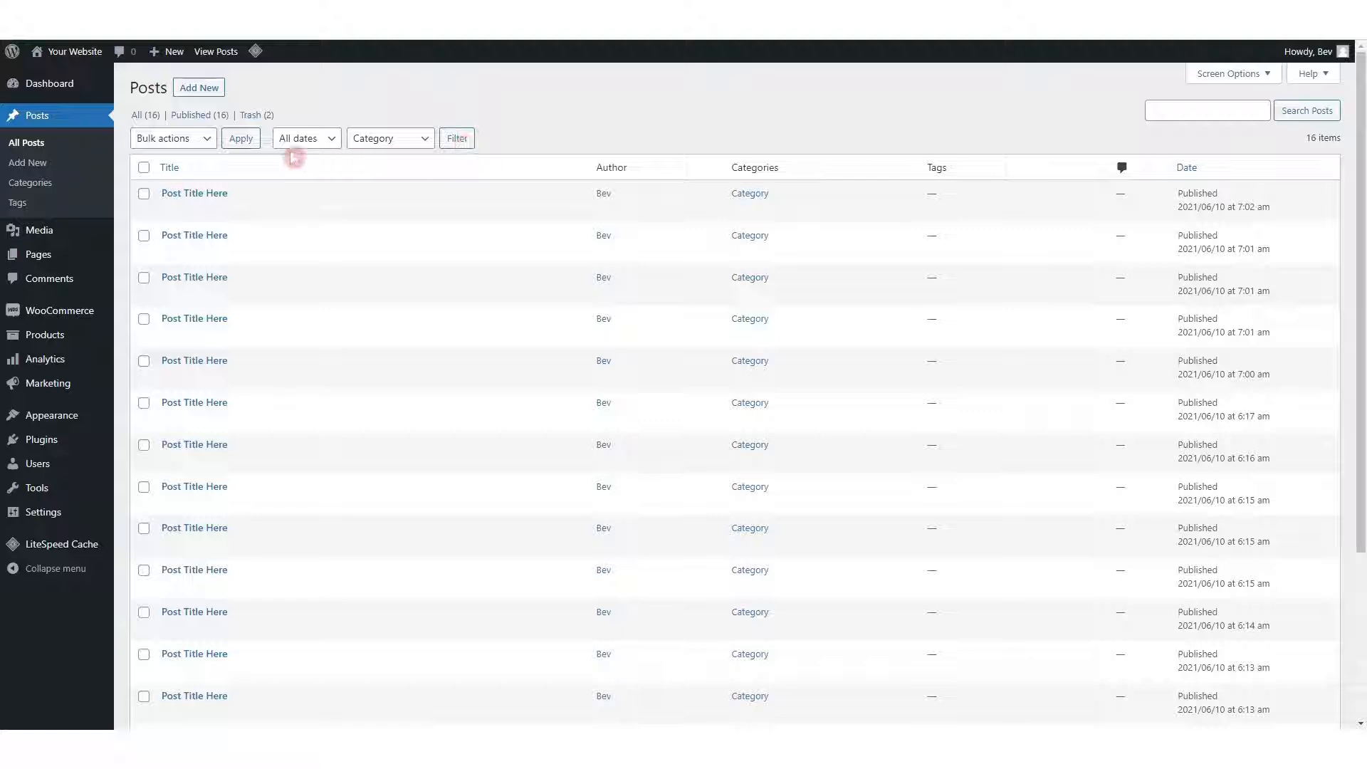
Step: Select all listed posts and view the available bulk actions without applying one
click(143, 168)
click(176, 141)
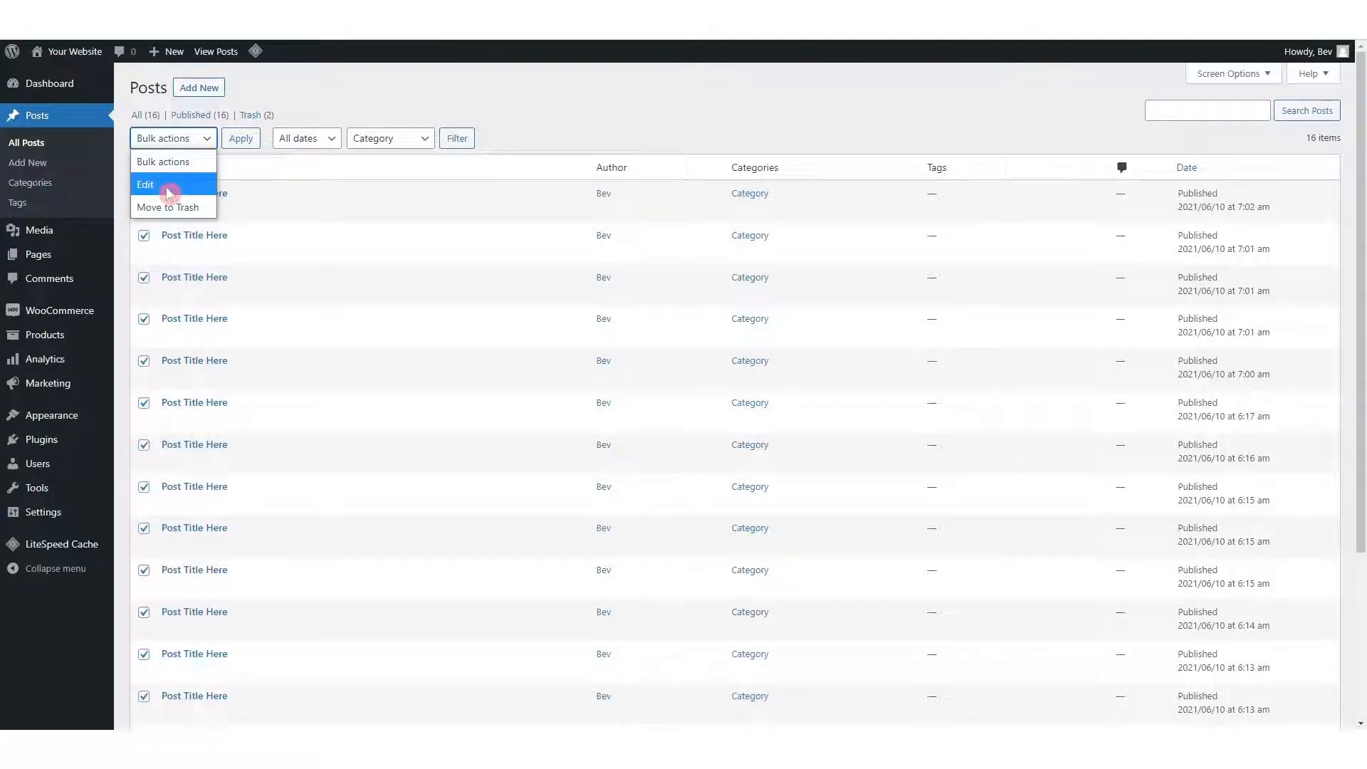
click(277, 89)
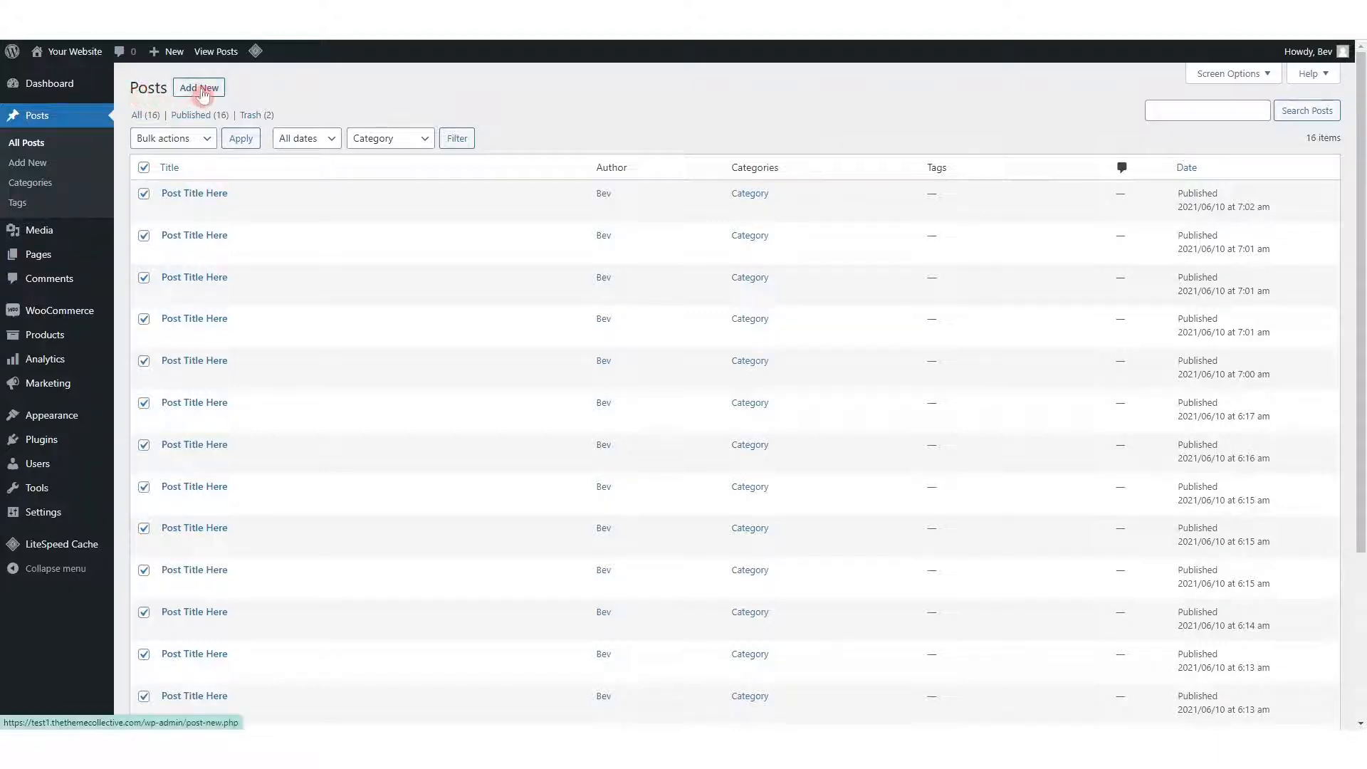
mouse_move(175, 59)
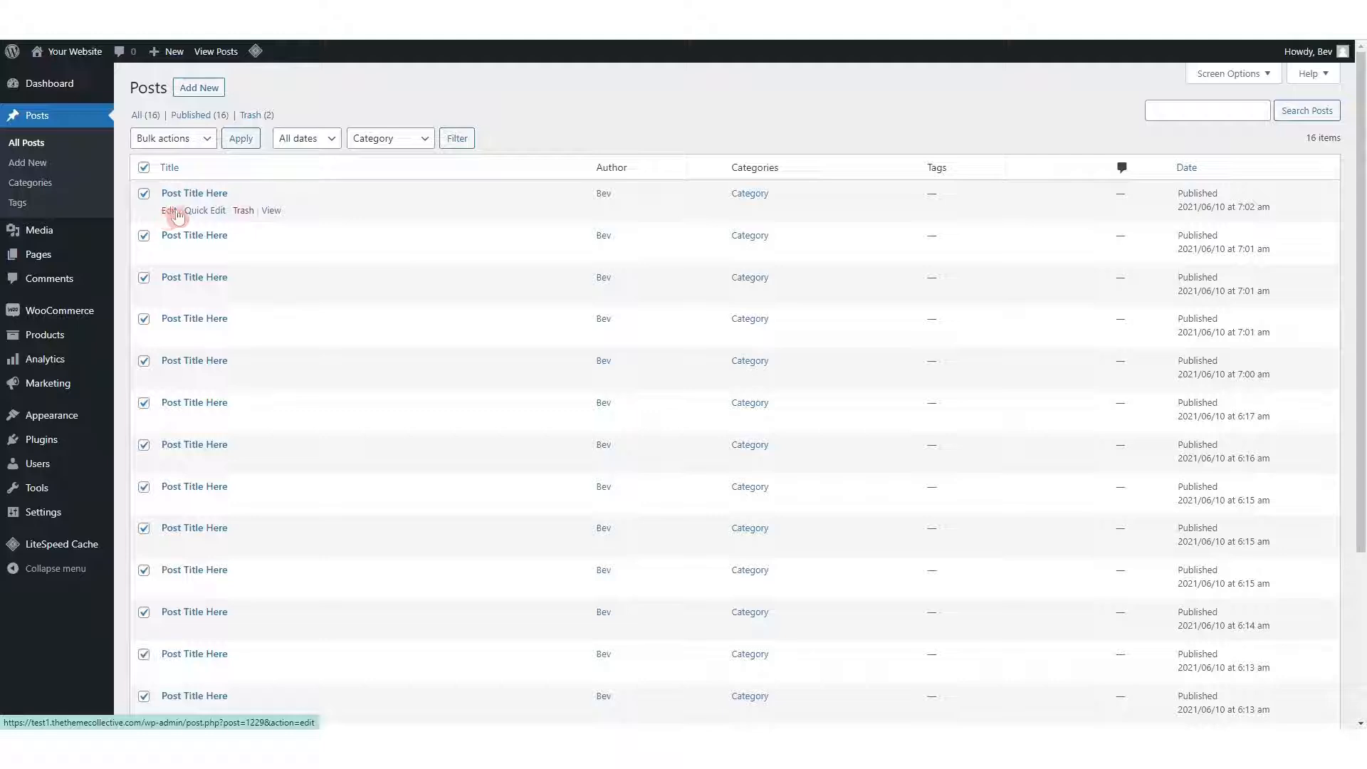
Step: View the first post's Quick Edit settings and its status options, and cancel without updating
click(205, 210)
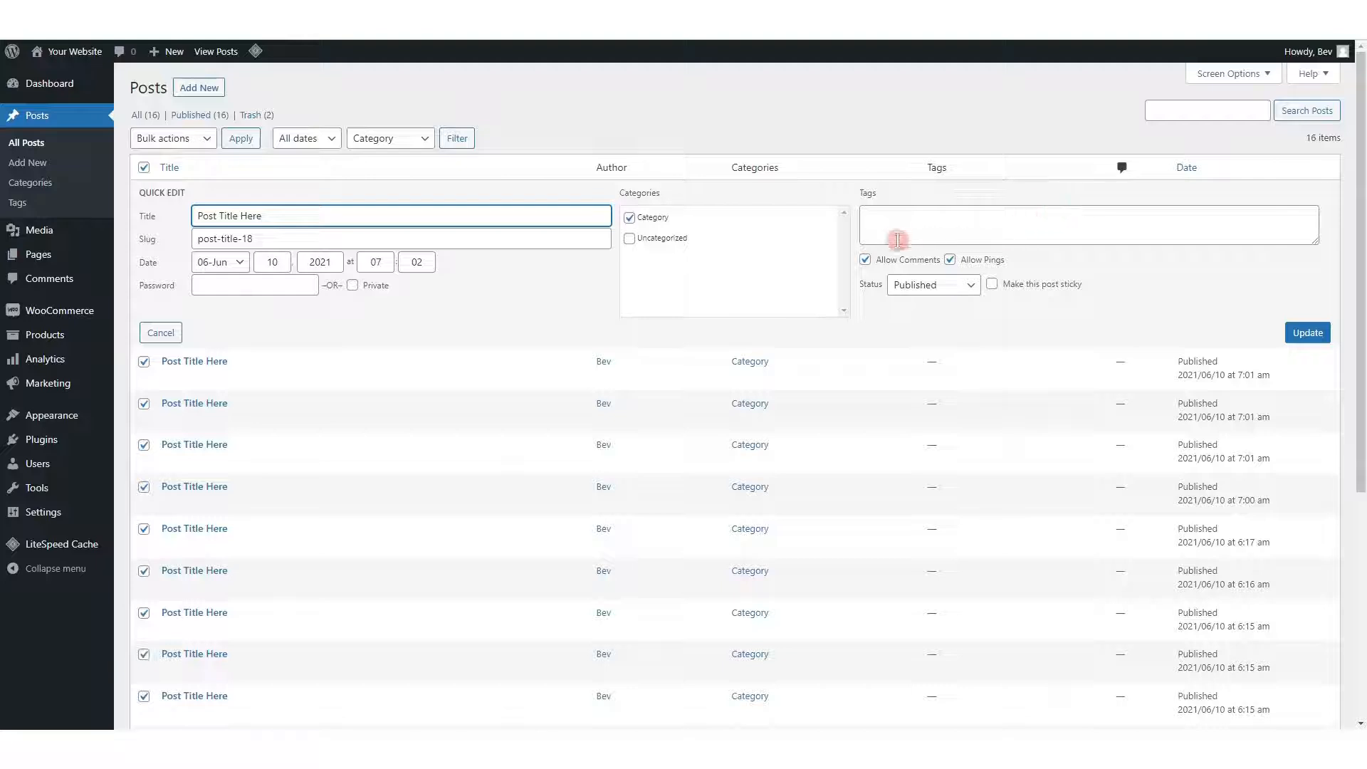
click(971, 288)
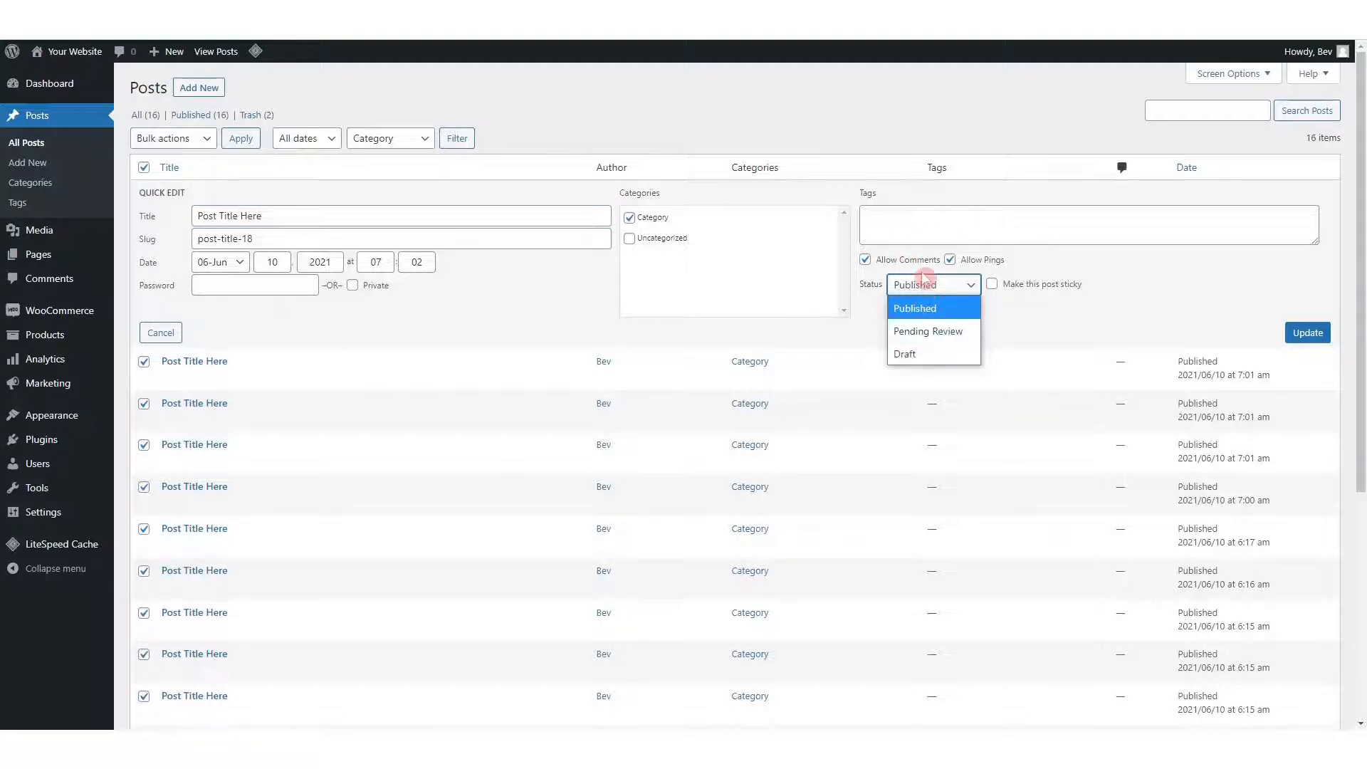
click(935, 285)
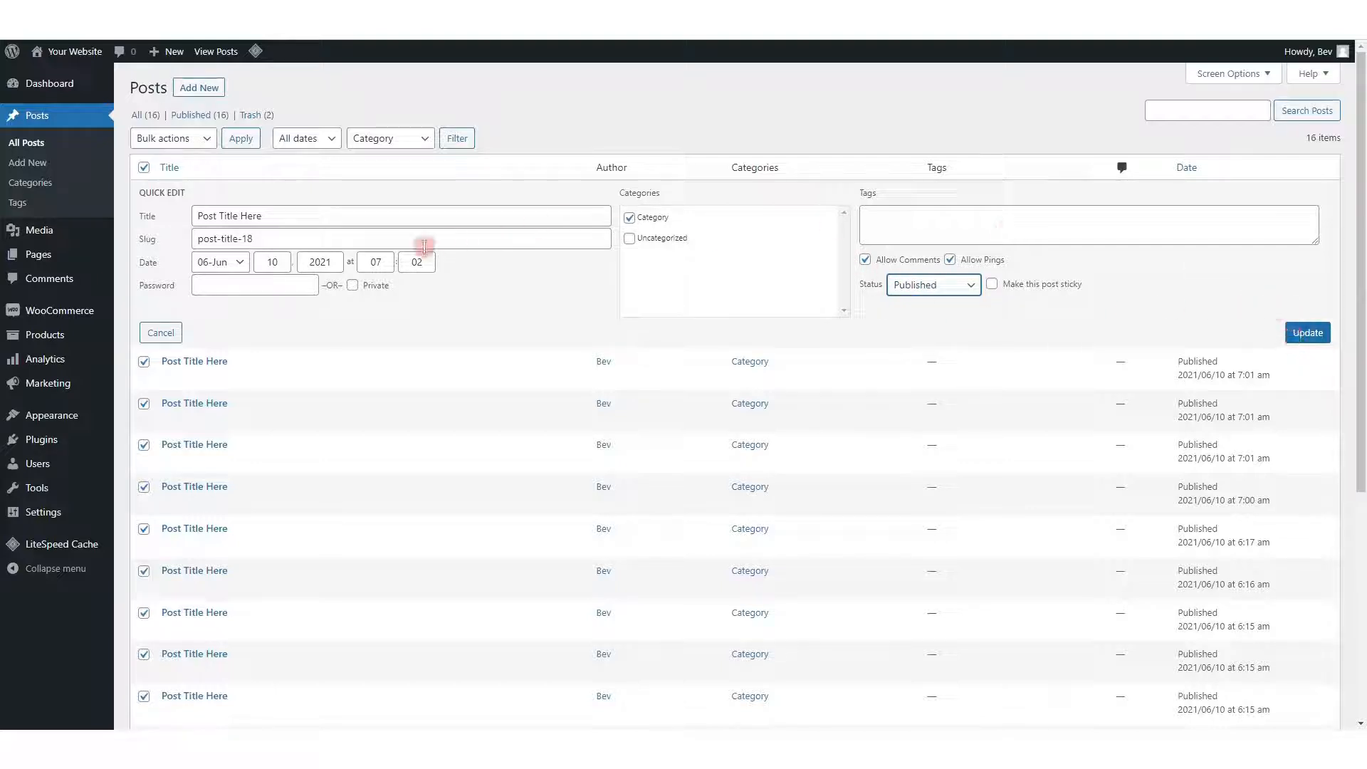
click(161, 333)
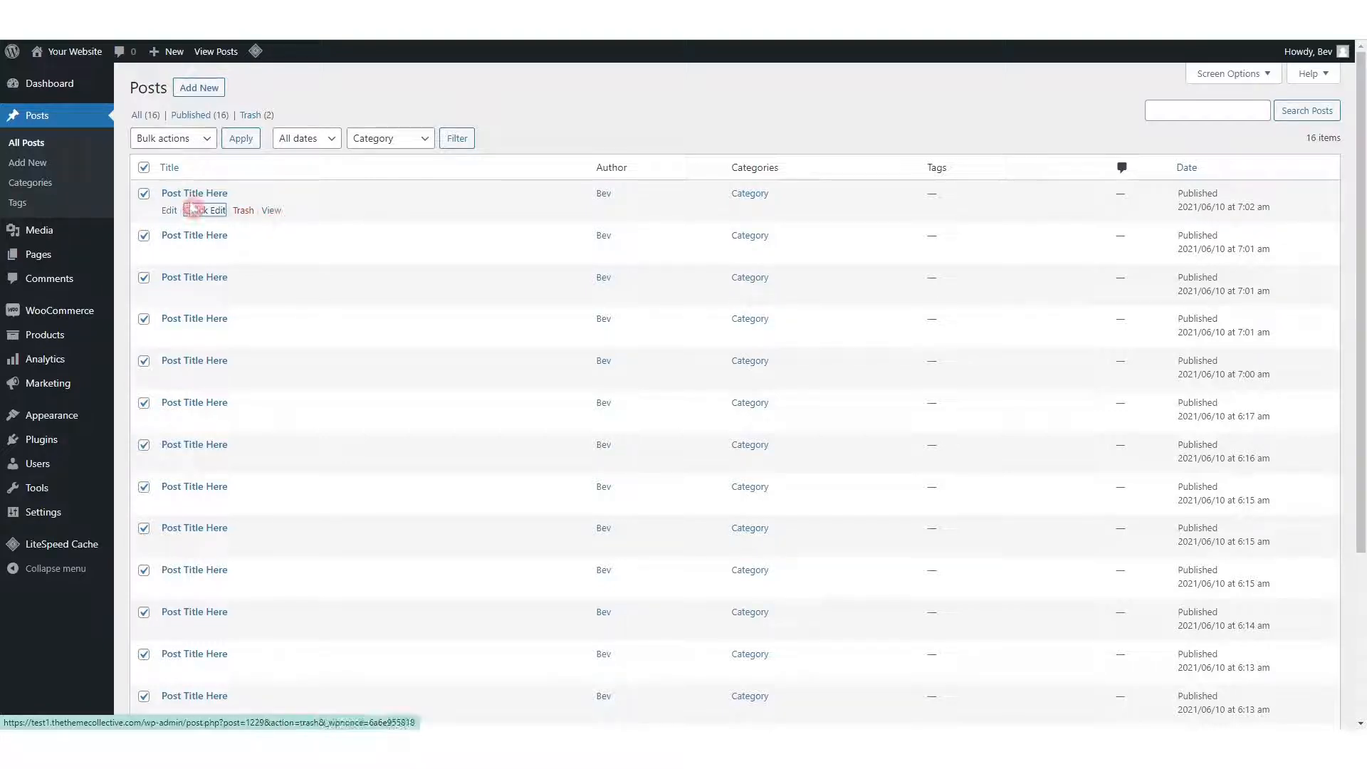
Step: Open the media library and view its media type and date filter options
click(34, 229)
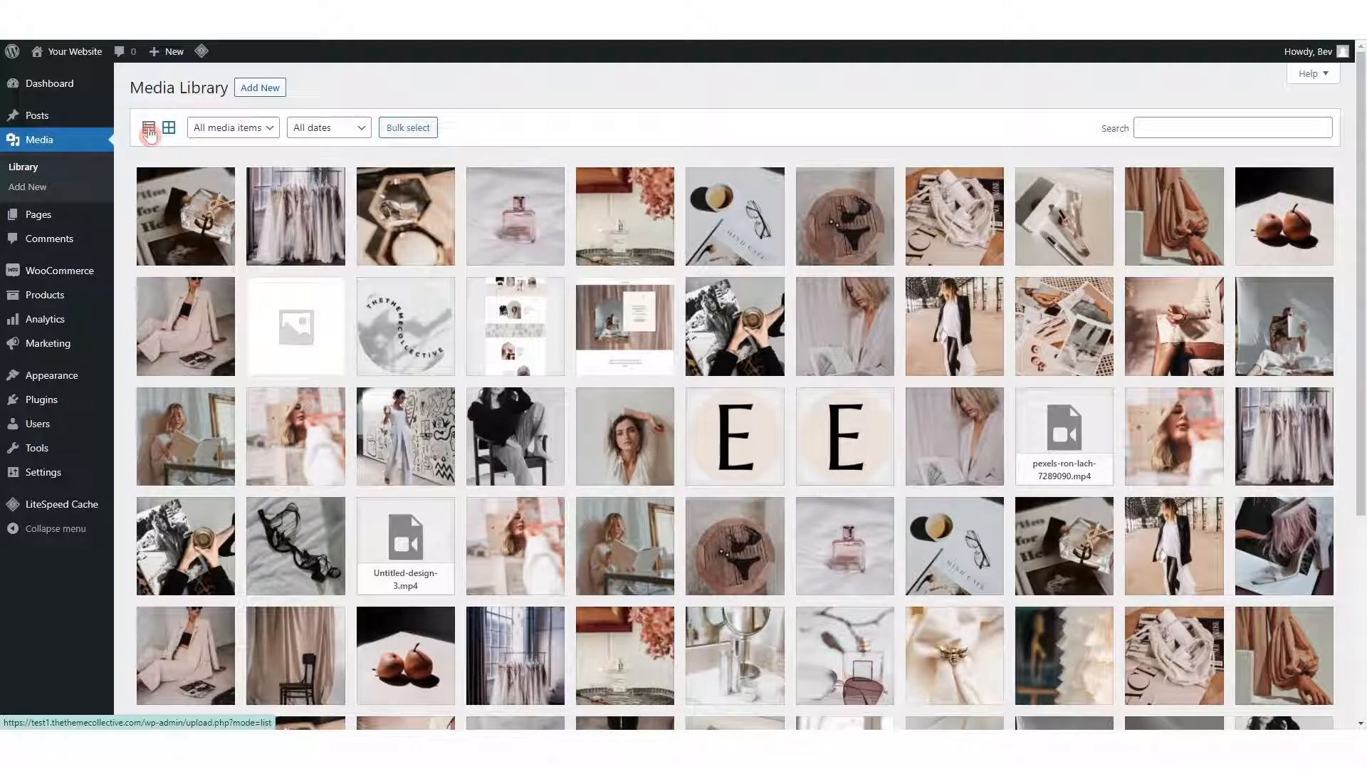
click(271, 133)
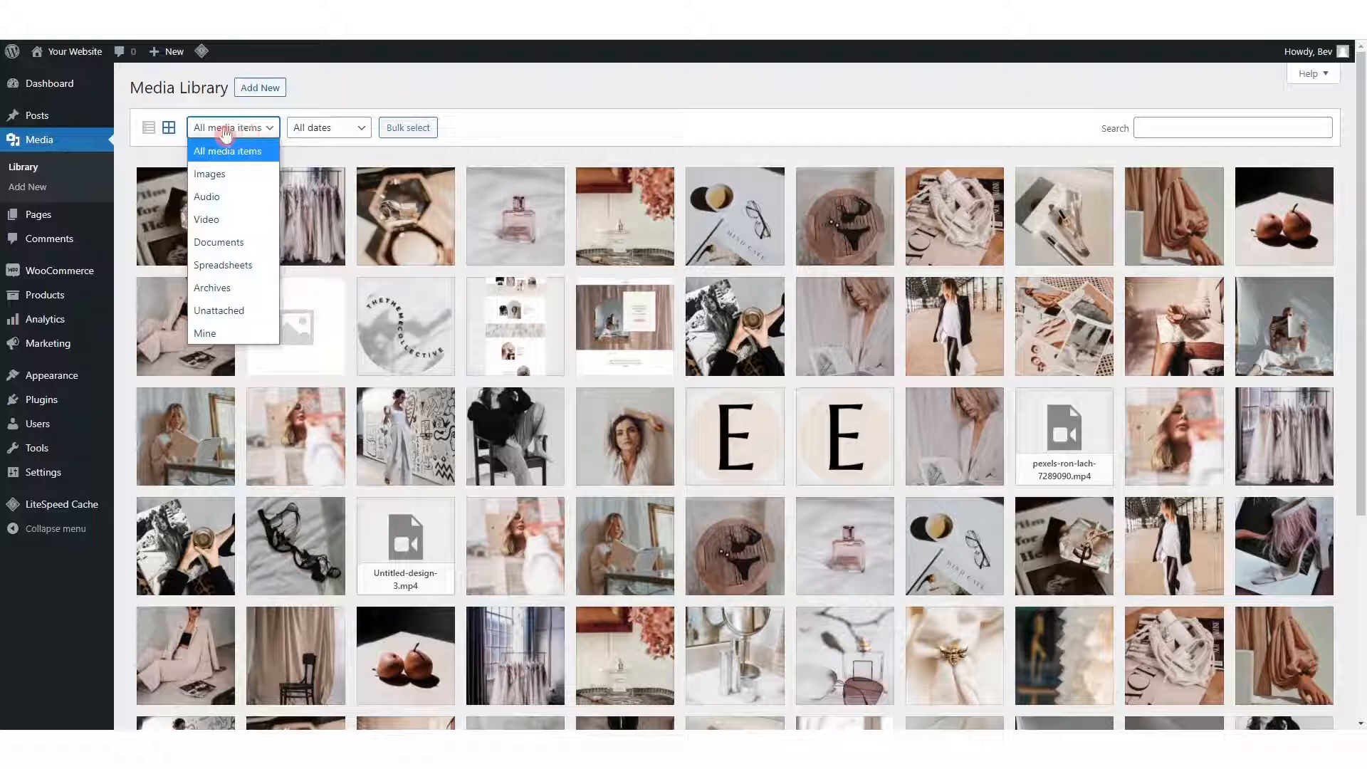
click(344, 128)
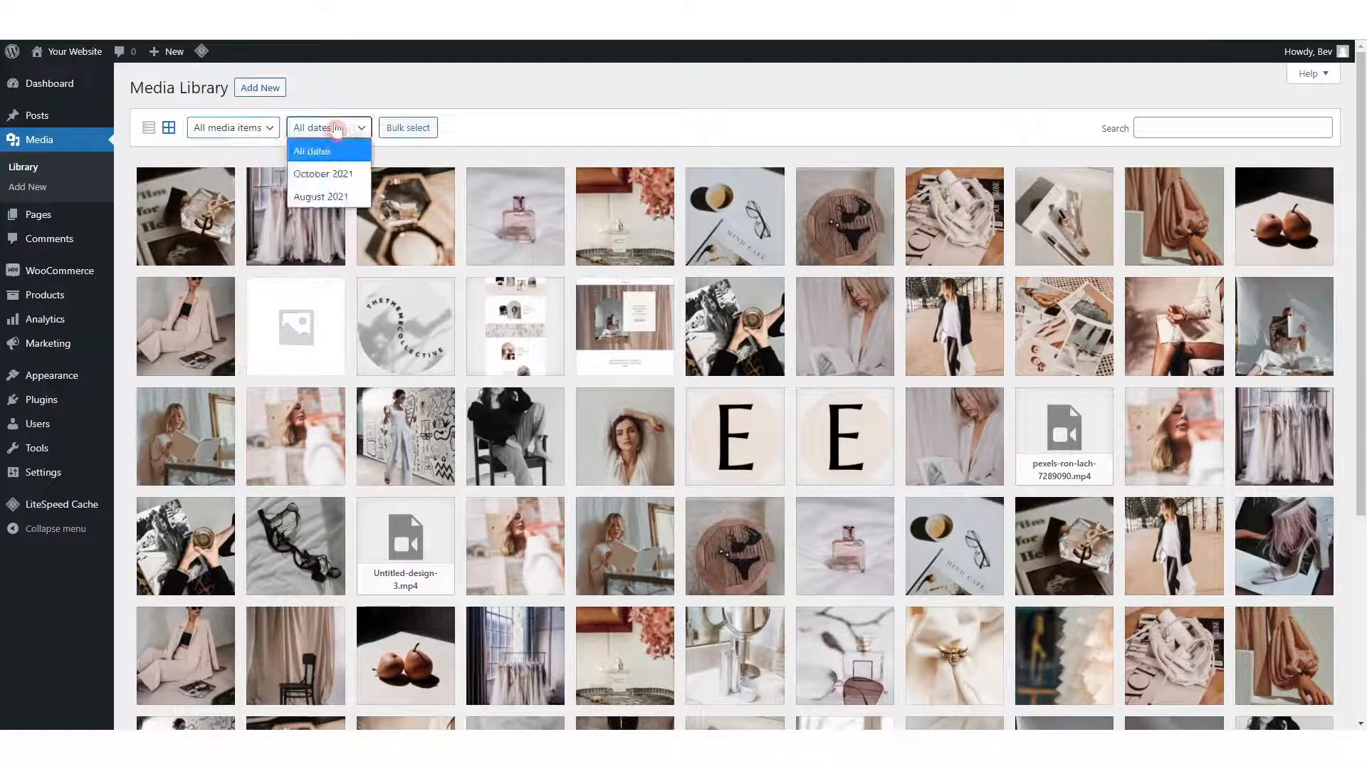
click(617, 128)
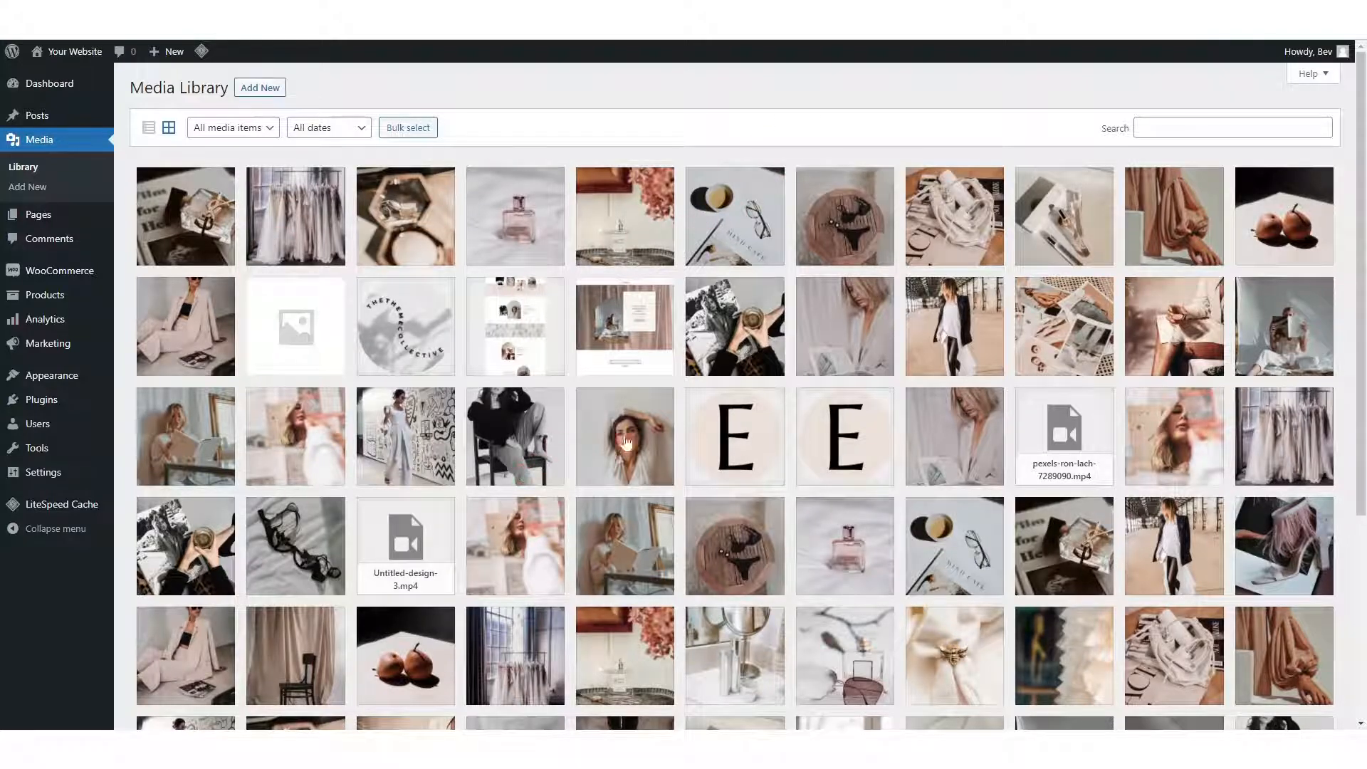
Step: View the attachment details of the image with the coffee cup, glasses and magazine, and close them
click(698, 219)
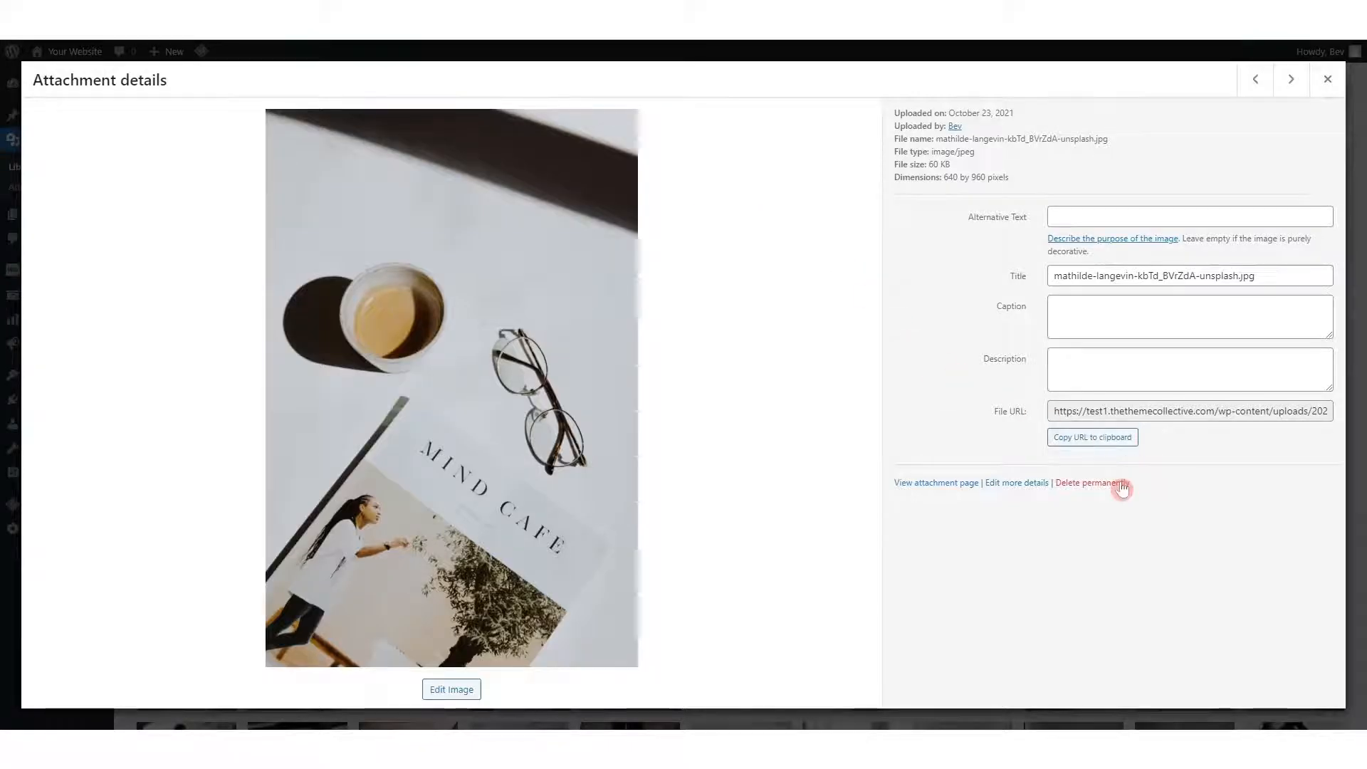
click(1327, 79)
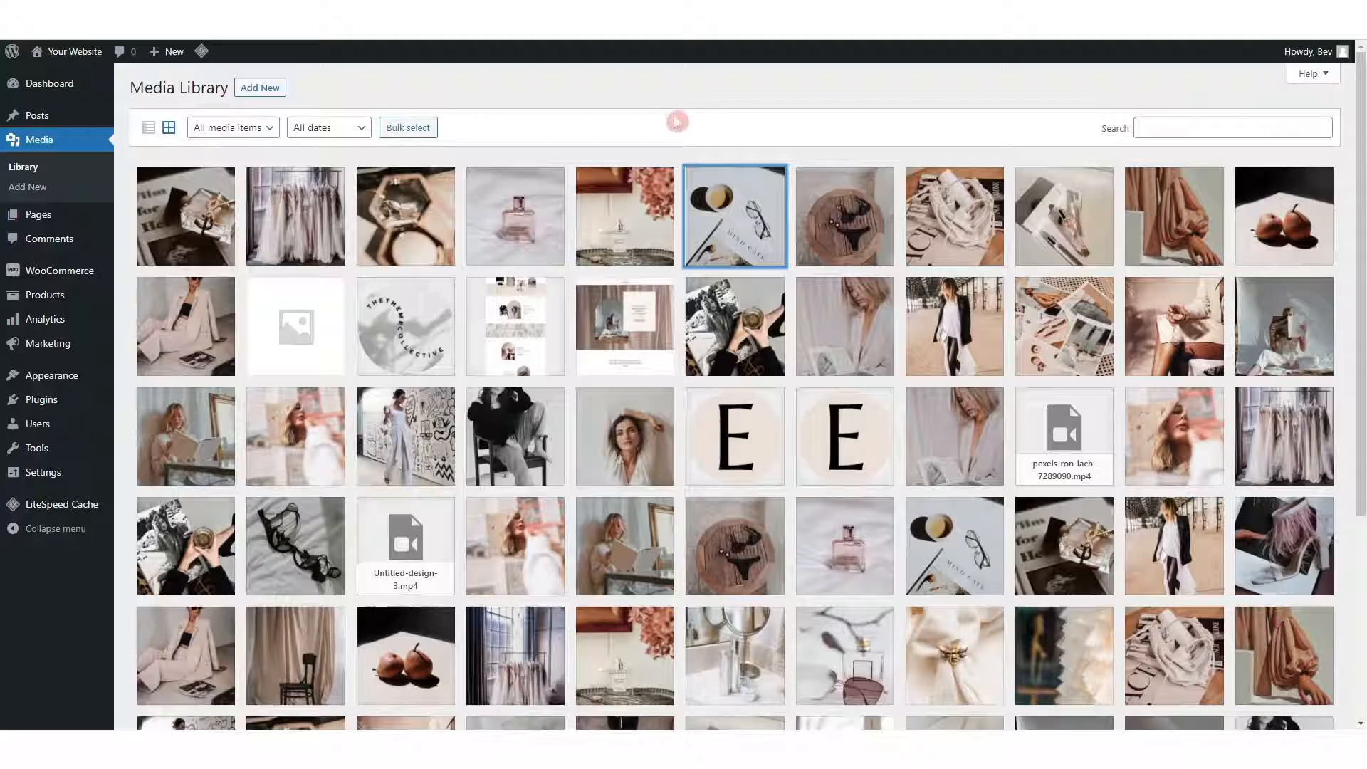
Step: Try bulk-selecting five images in the media library for permanent deletion, and cancel the selection
click(411, 131)
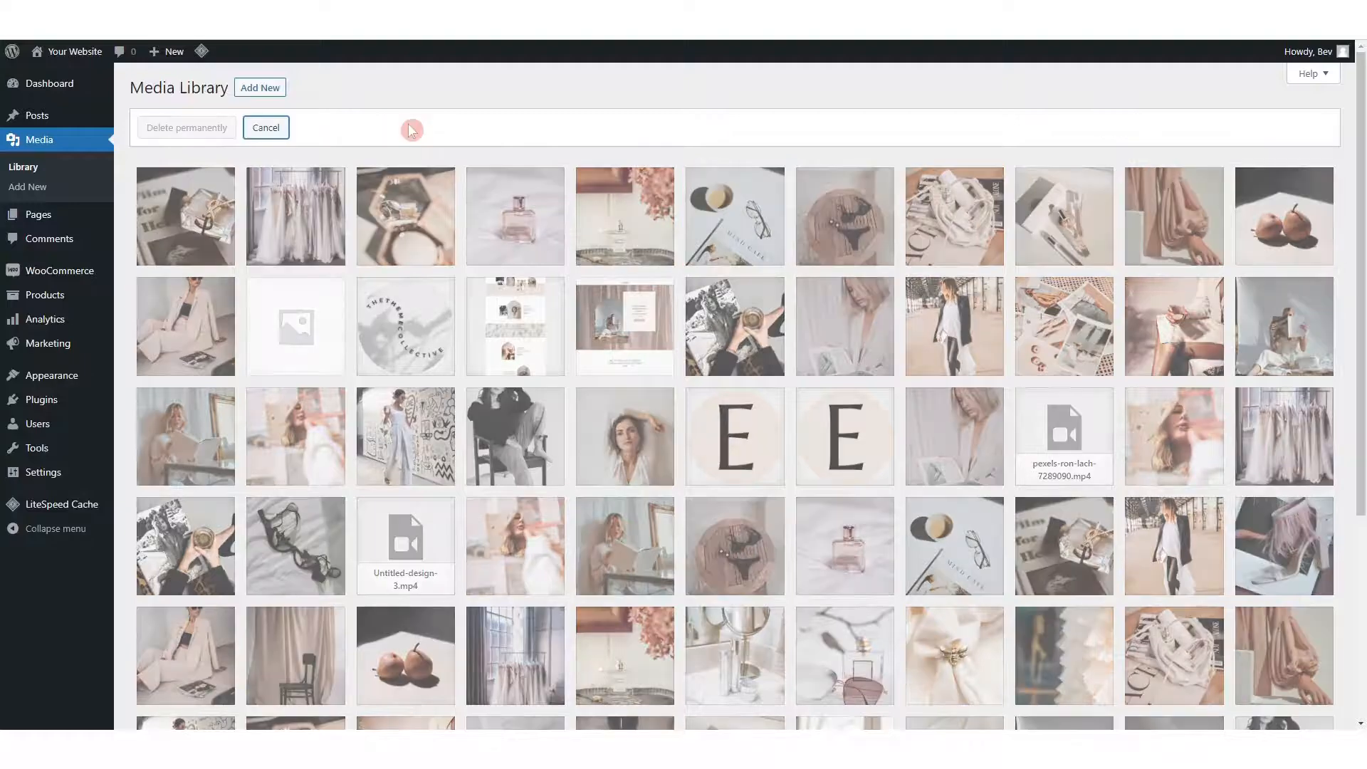
click(740, 336)
click(974, 331)
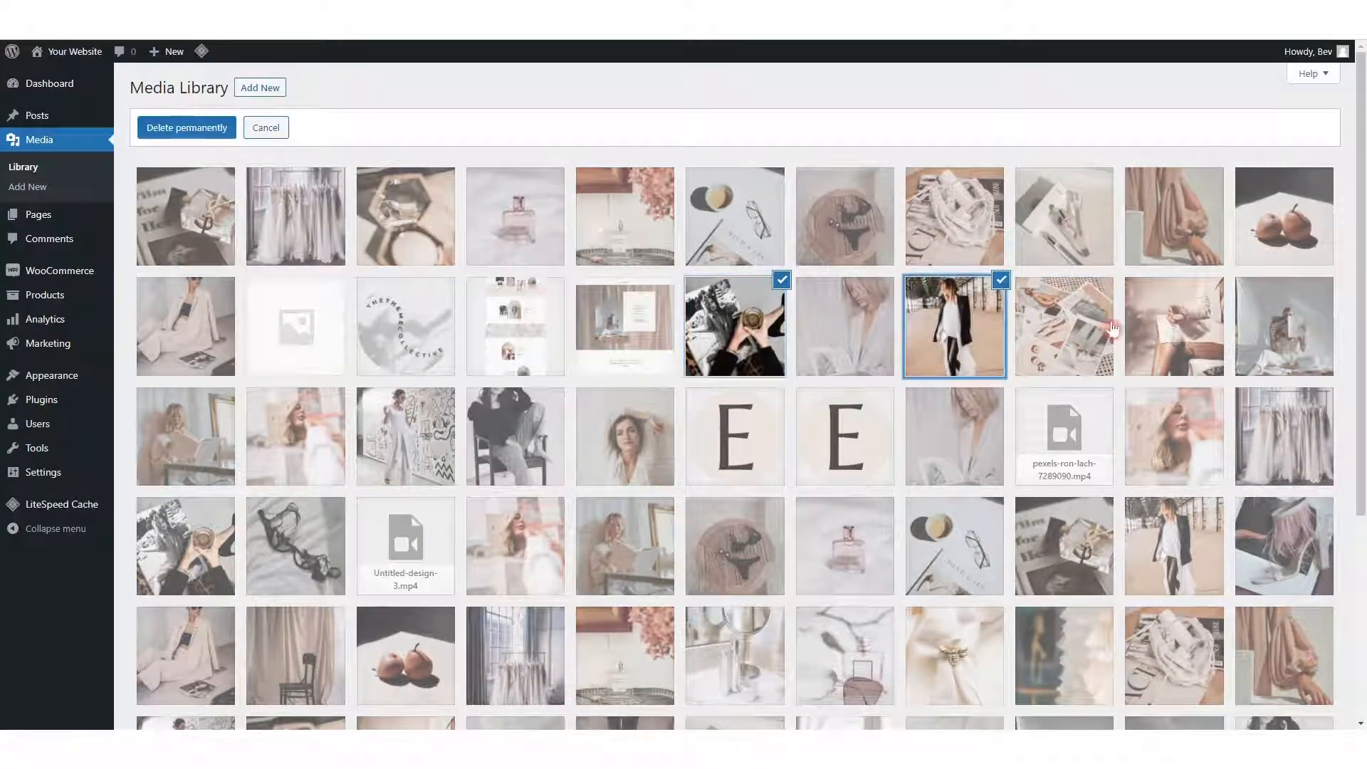
click(1174, 327)
click(1173, 217)
click(930, 240)
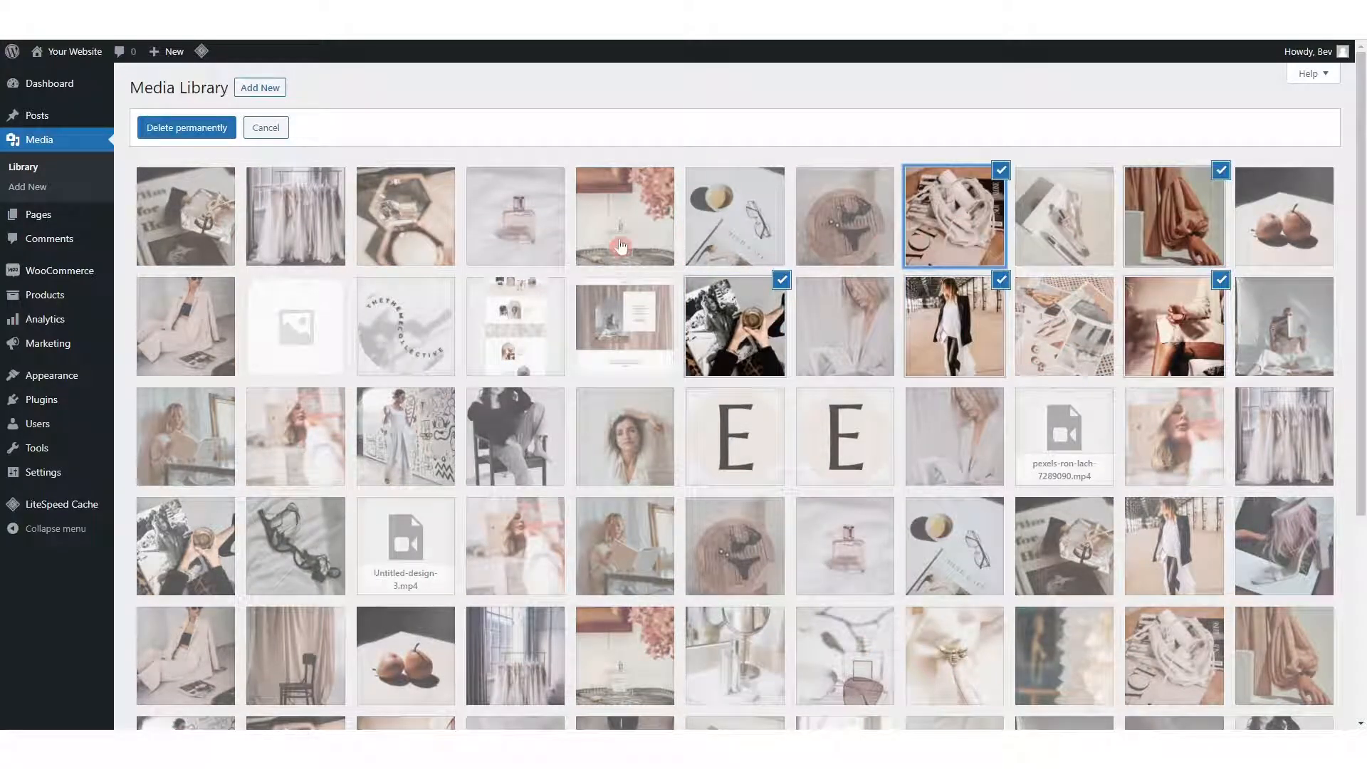
click(154, 130)
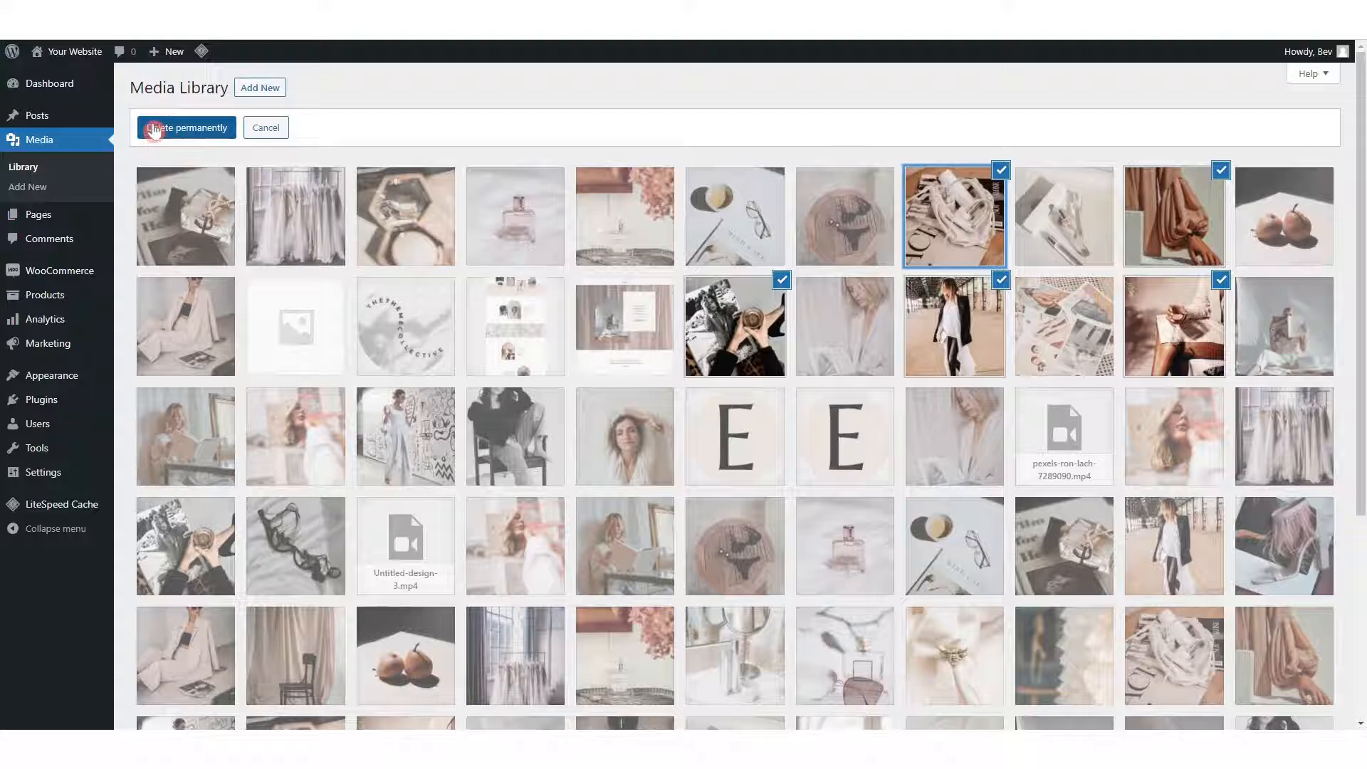
click(267, 128)
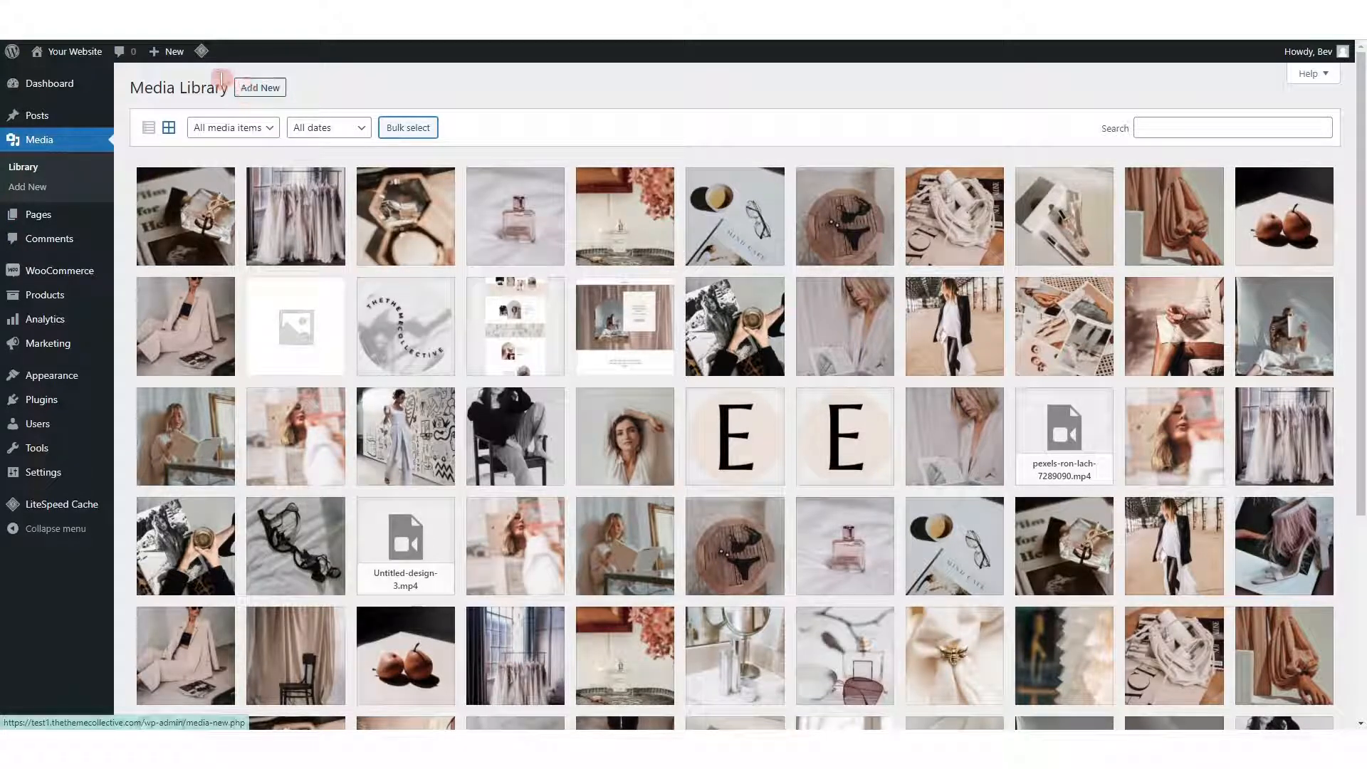
Step: Show the file upload area of the media library
mouse_move(169, 52)
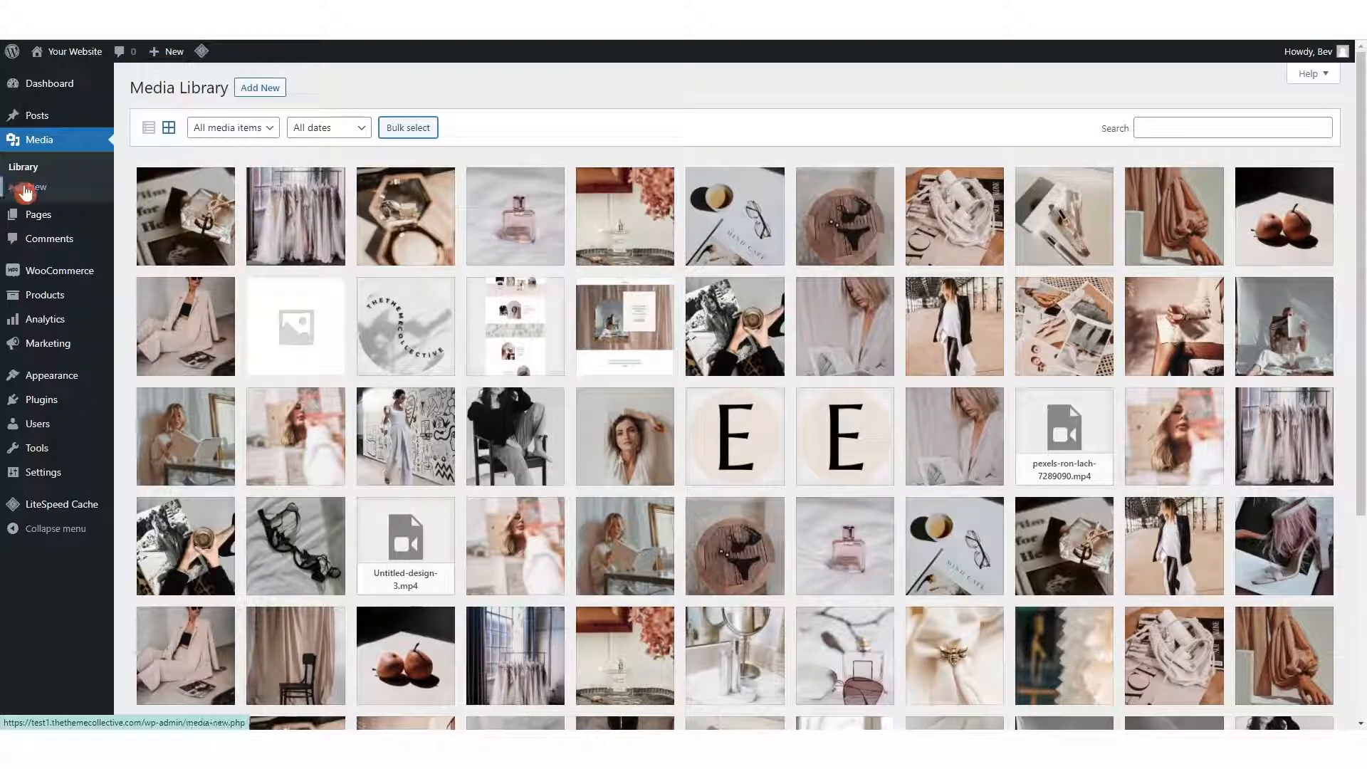
click(262, 90)
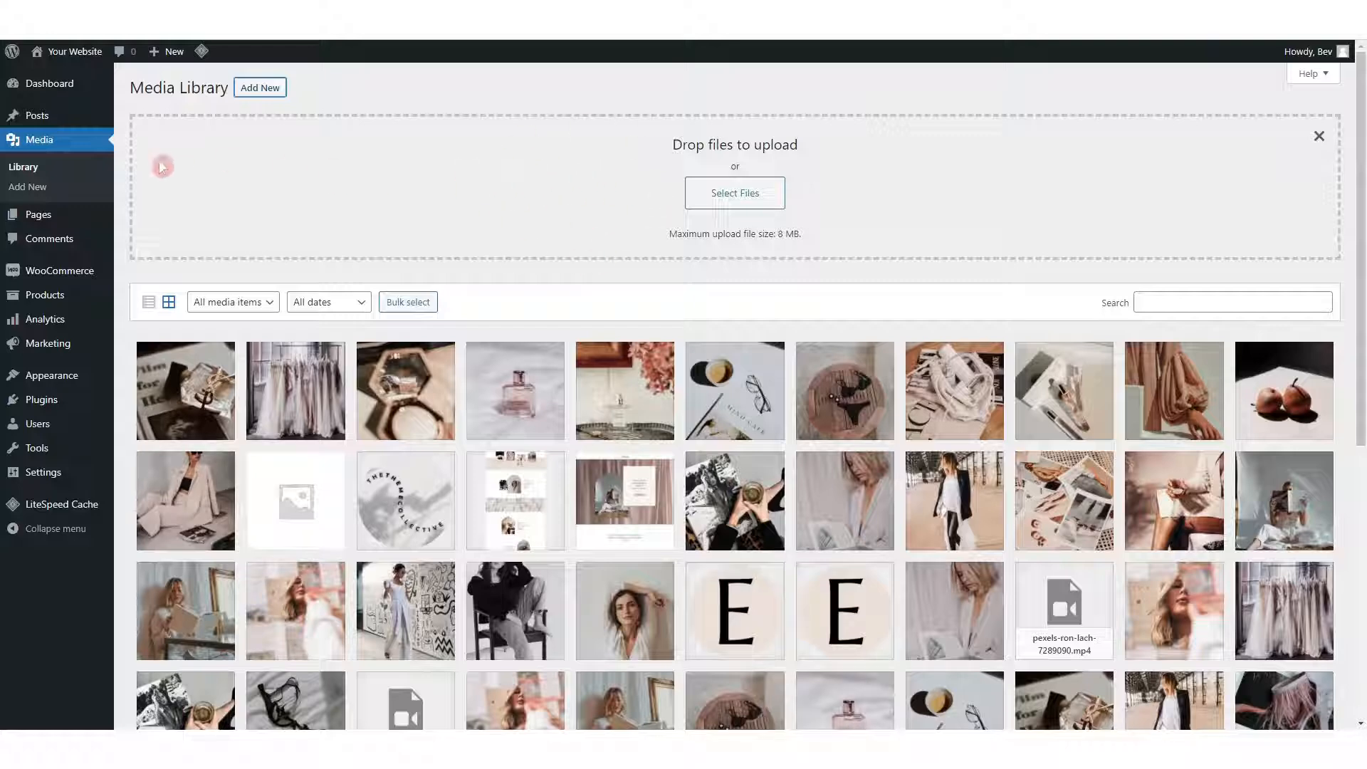
Step: Open the list of all pages, browse it, select every page shown and view the available bulk actions
click(43, 221)
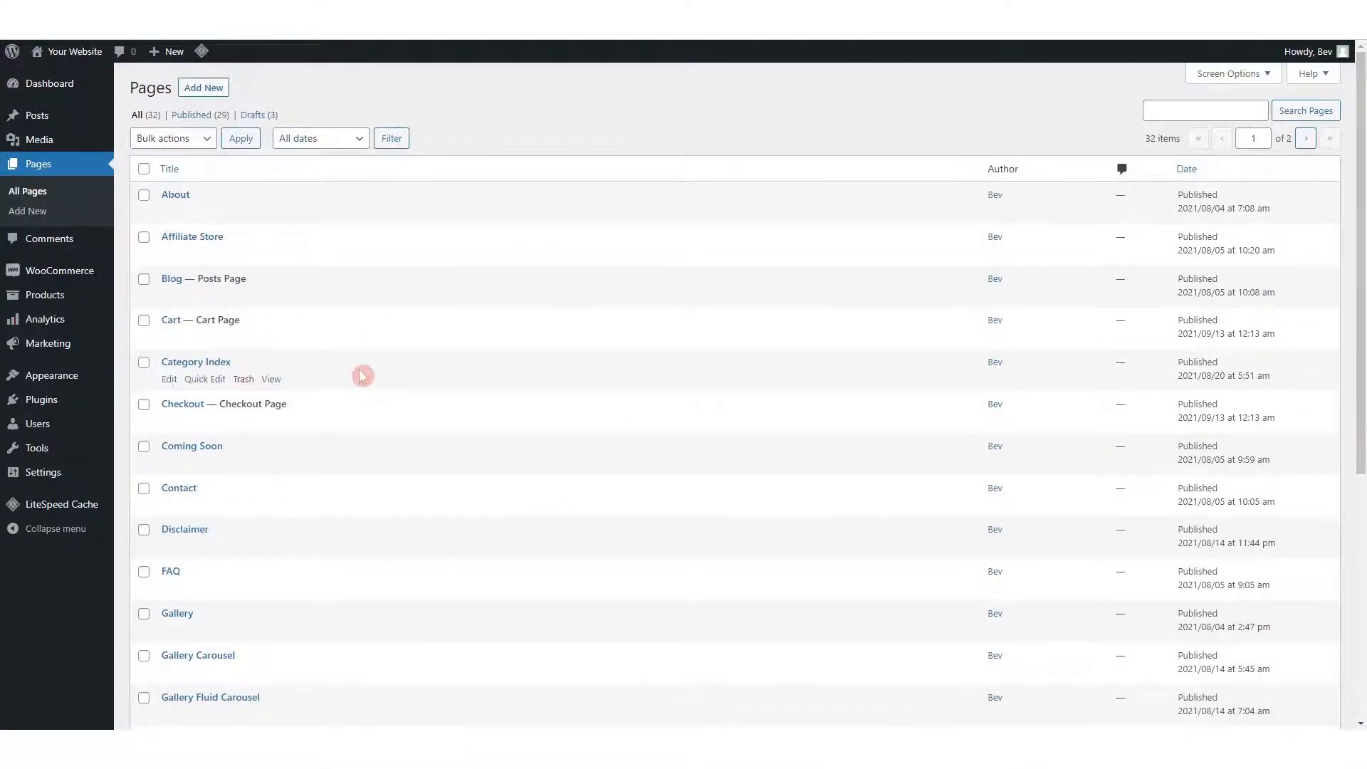
scroll(361, 376, down, 5)
scroll(361, 378, up, 5)
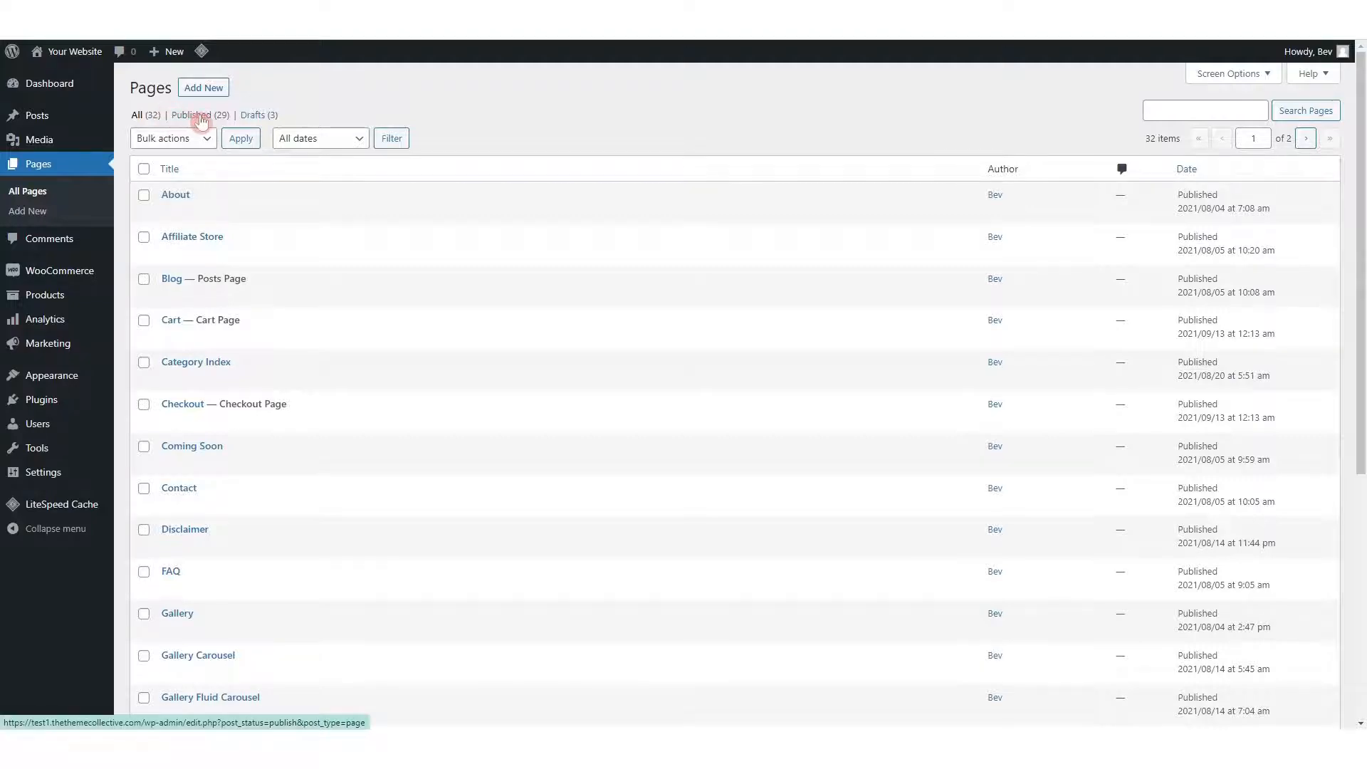
click(265, 117)
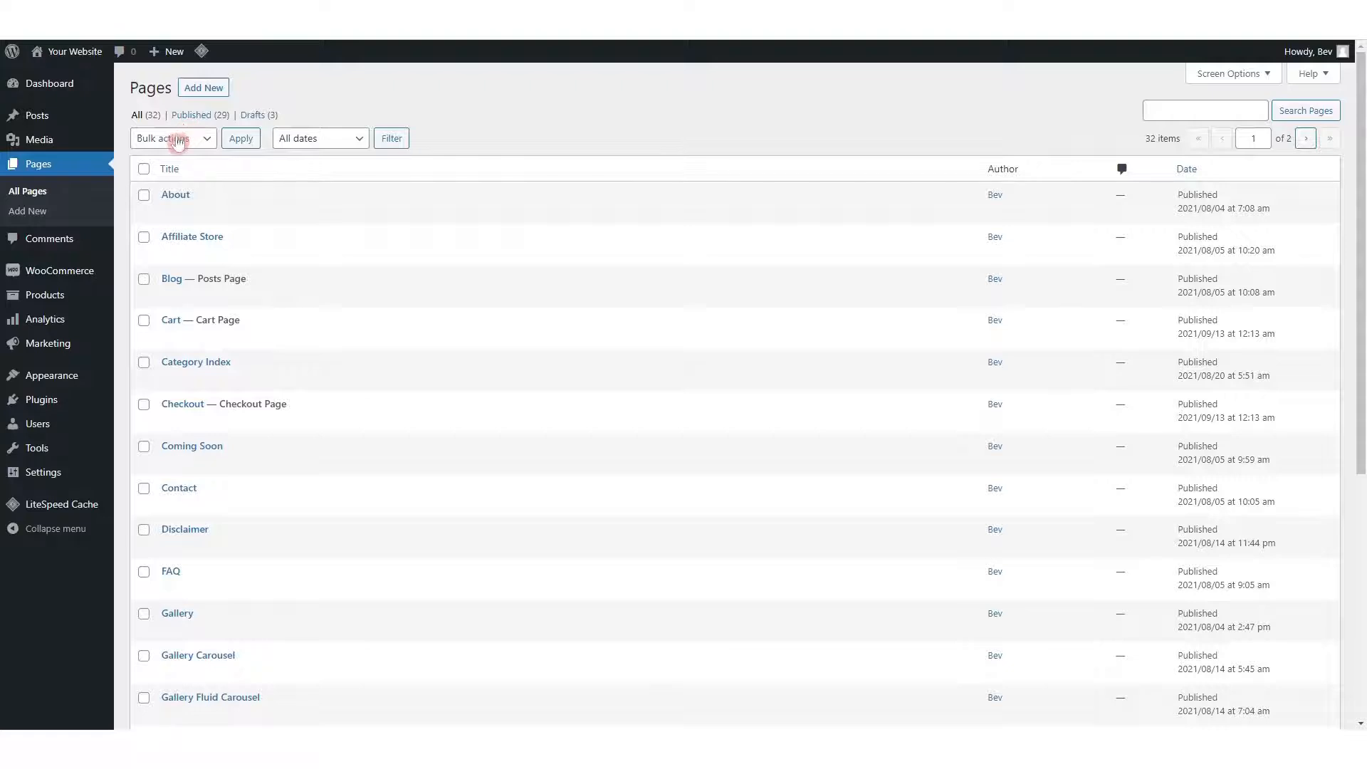
click(143, 169)
click(173, 139)
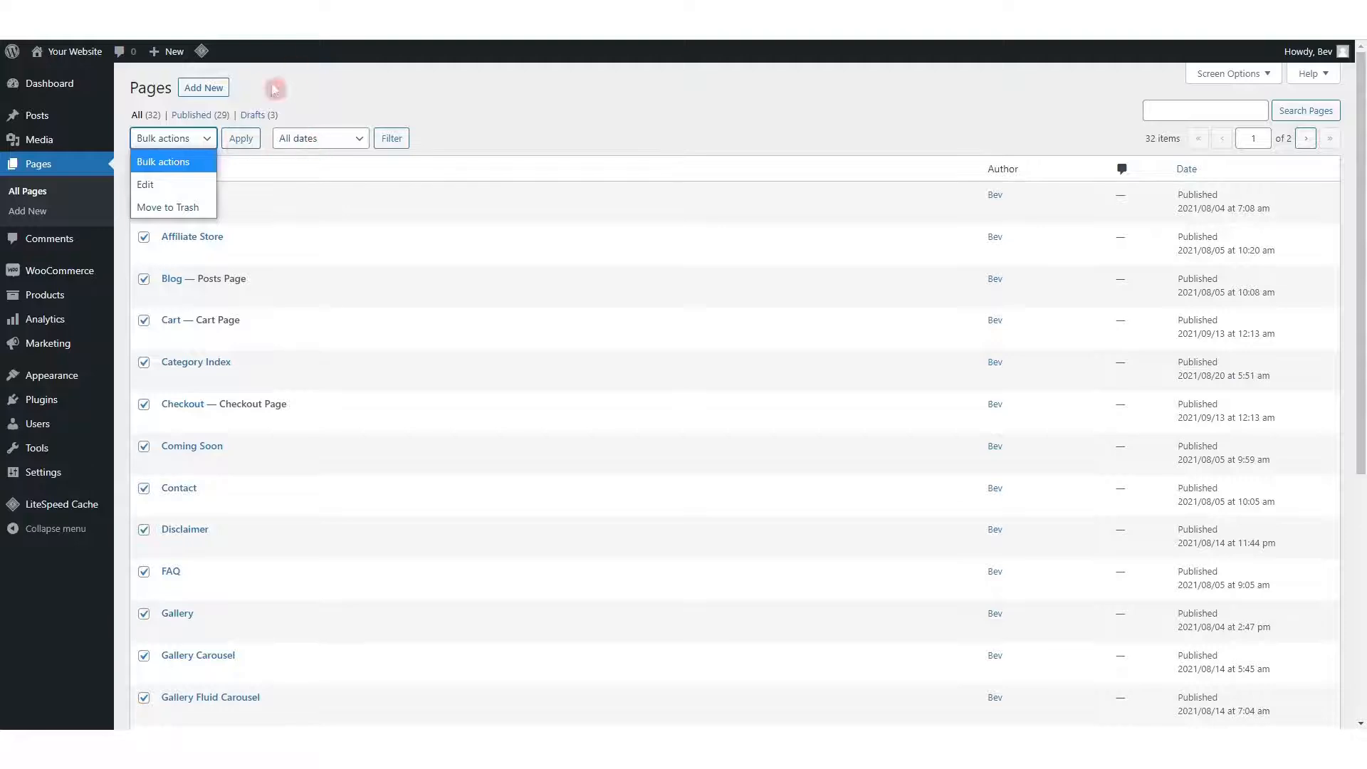
Step: View the options offered under WooCommerce, Products, Marketing and Appearance in the admin navigation
mouse_move(36, 276)
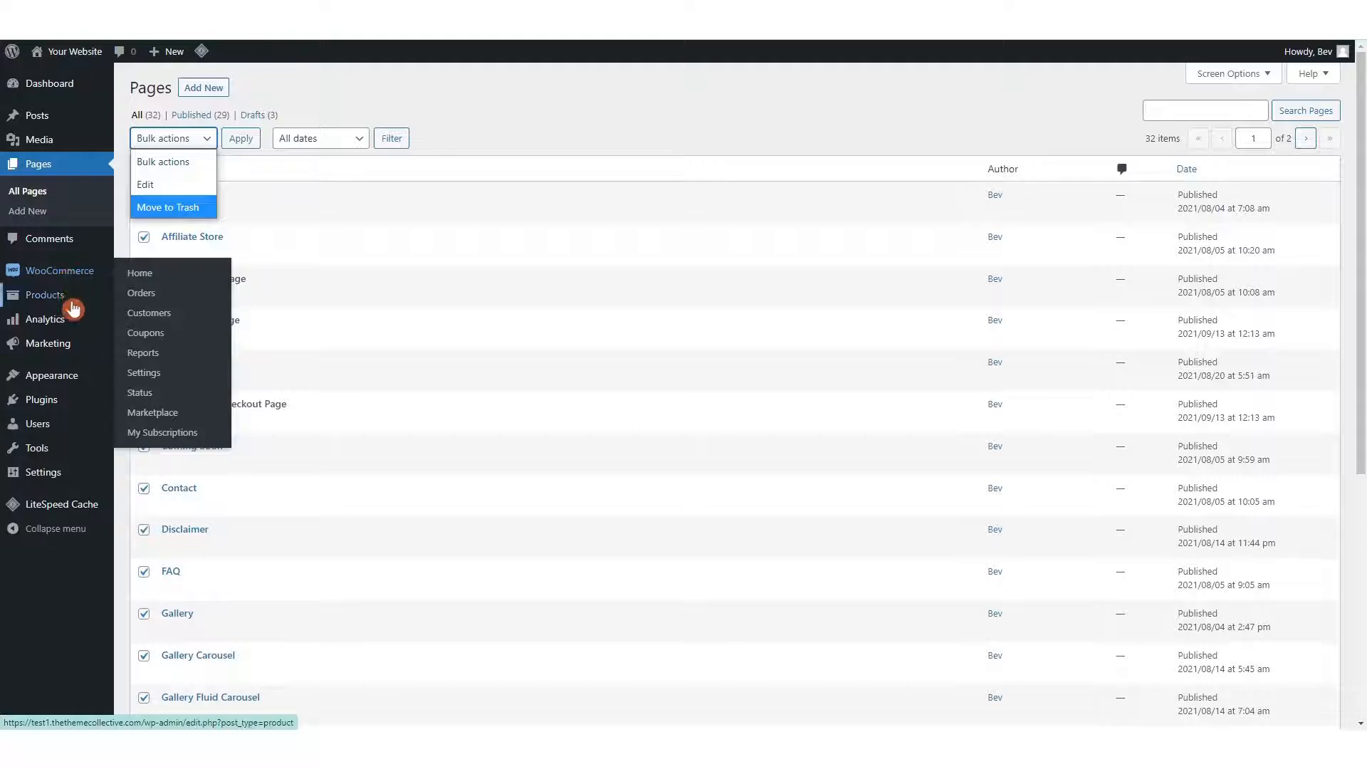
mouse_move(34, 508)
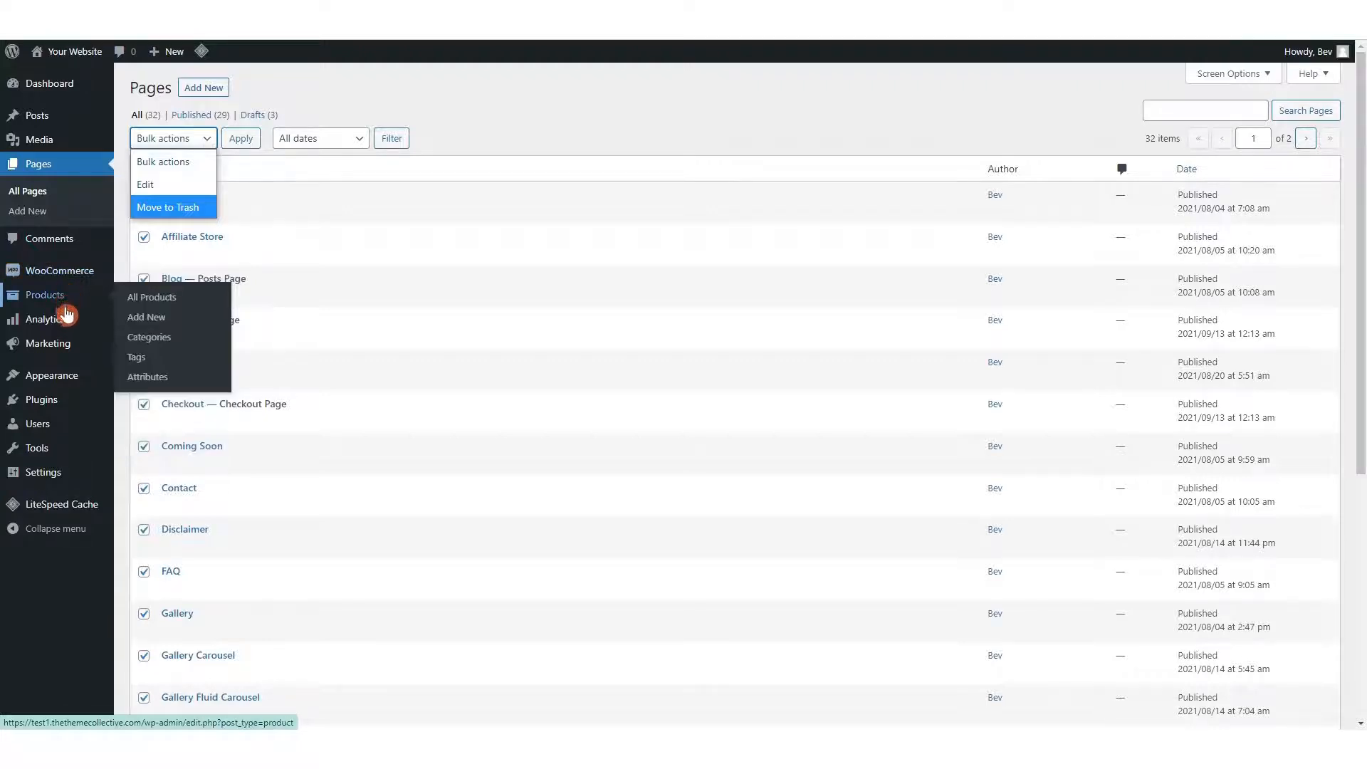
mouse_move(67, 326)
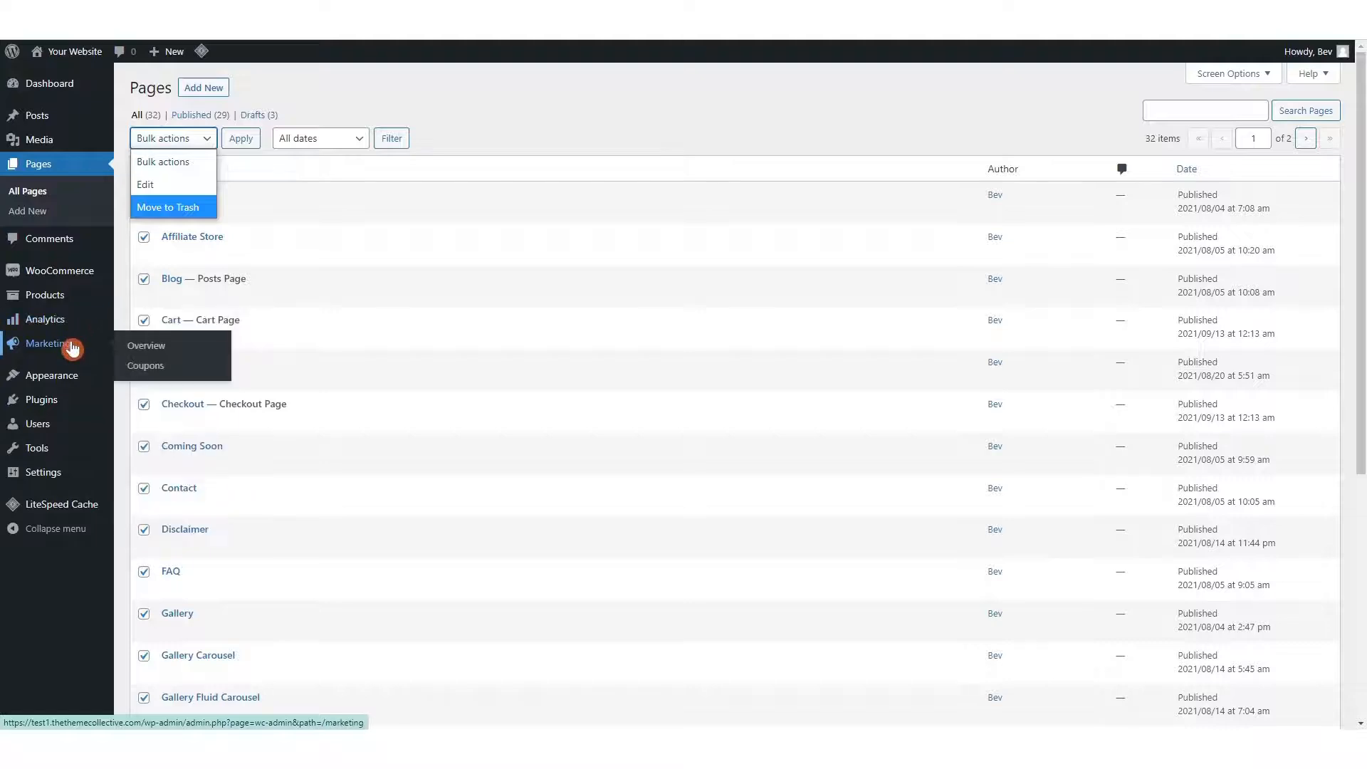
mouse_move(22, 380)
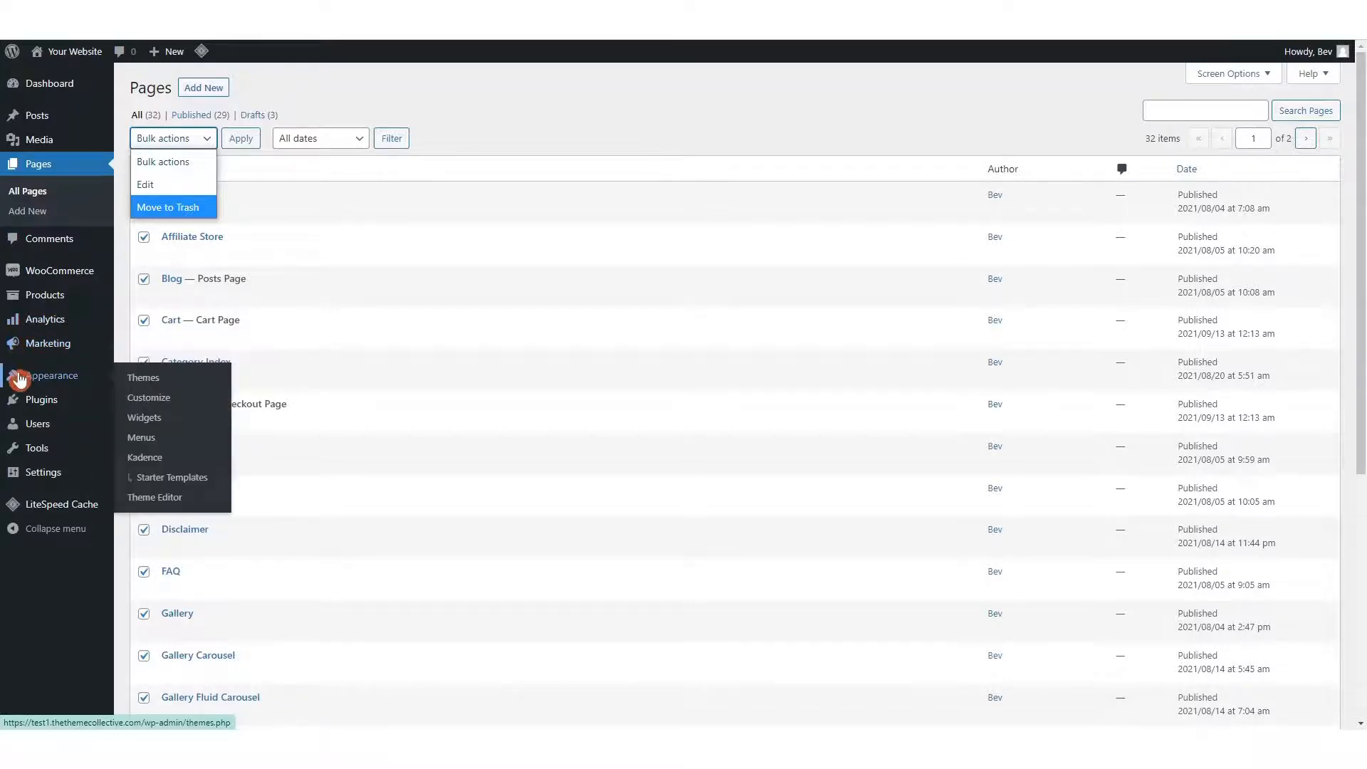
Step: View the installed themes, and browse the popular themes available to add
click(57, 380)
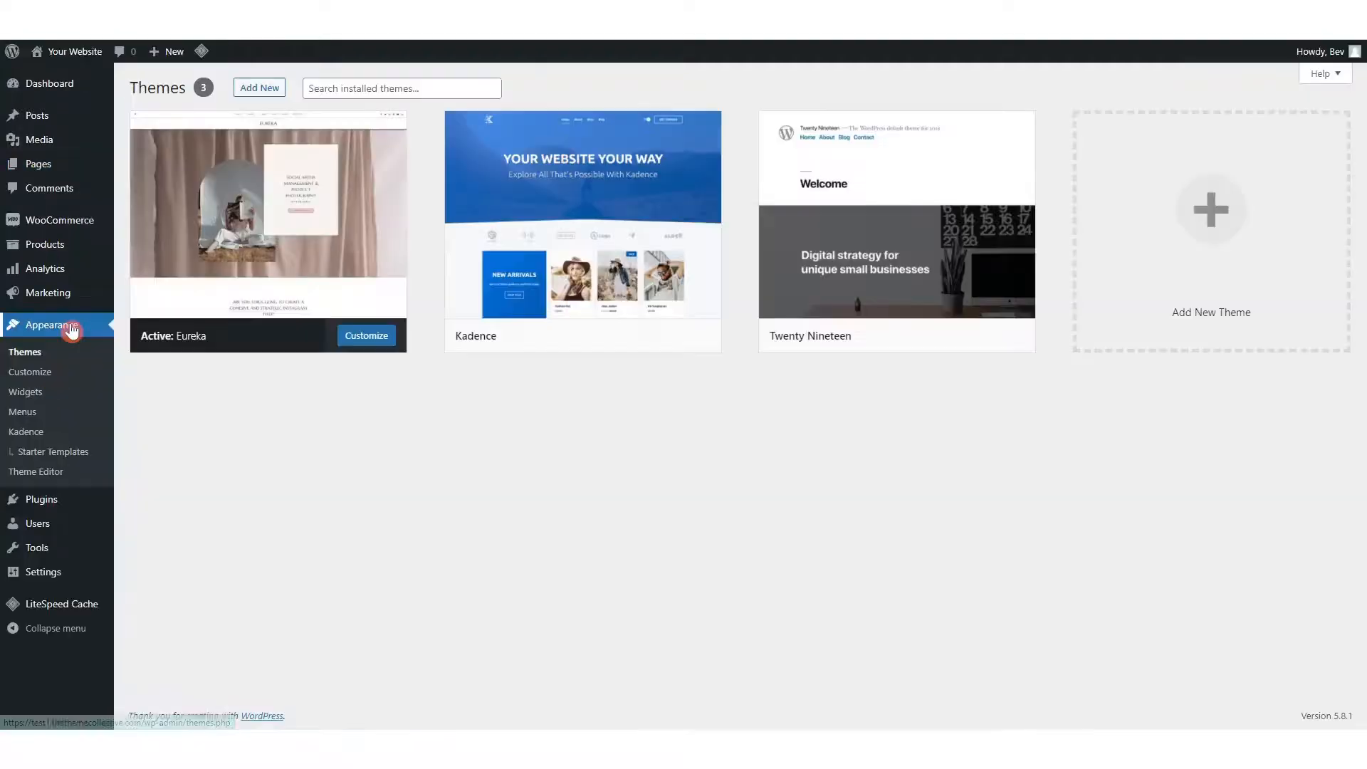
mouse_move(283, 246)
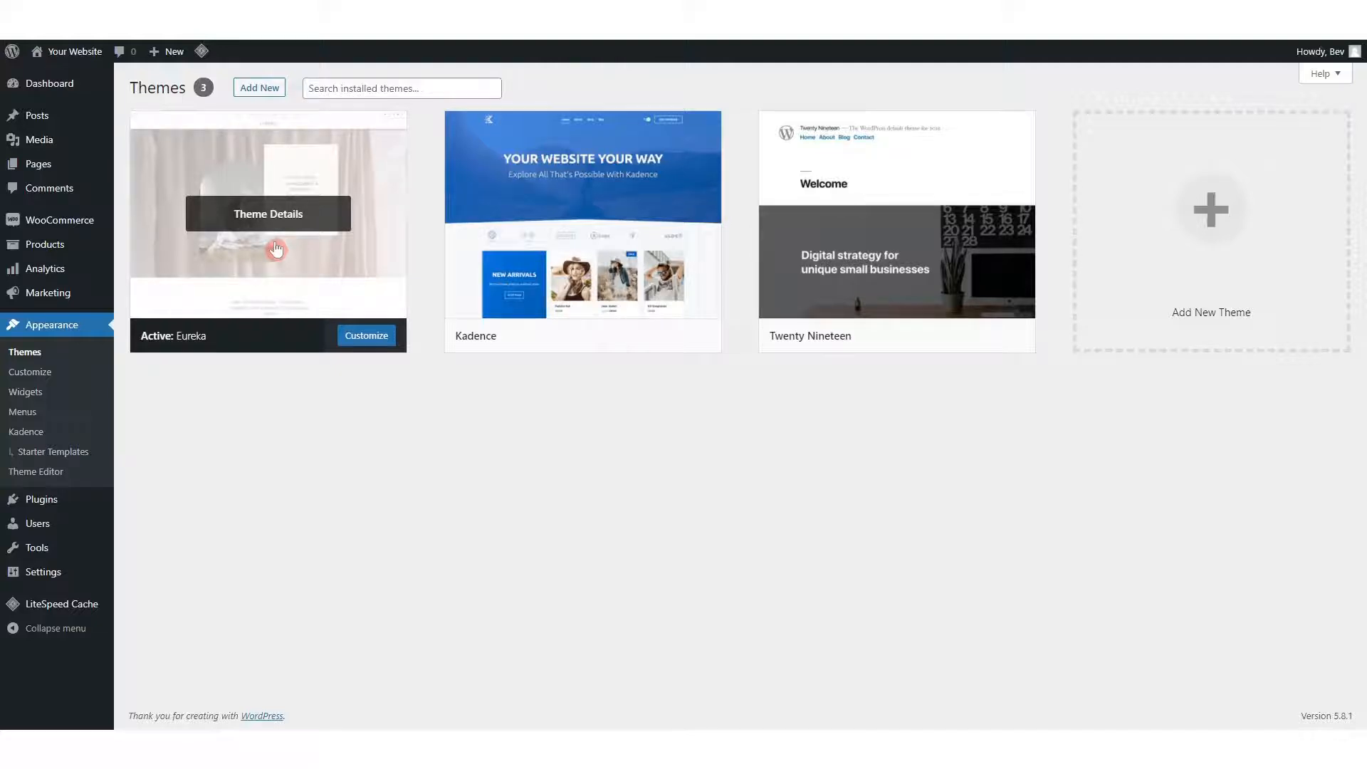
click(256, 88)
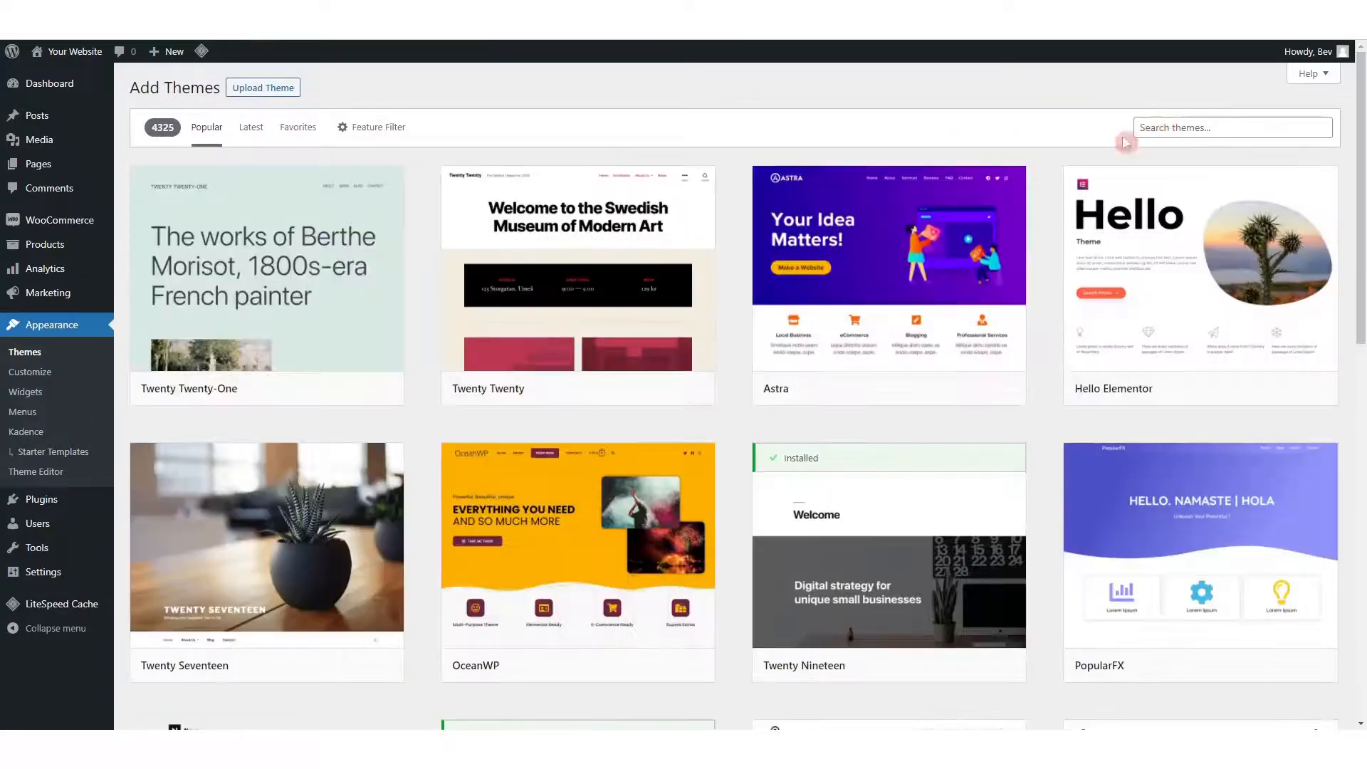
mouse_move(829, 288)
scroll(829, 289, down, 10)
scroll(829, 288, up, 10)
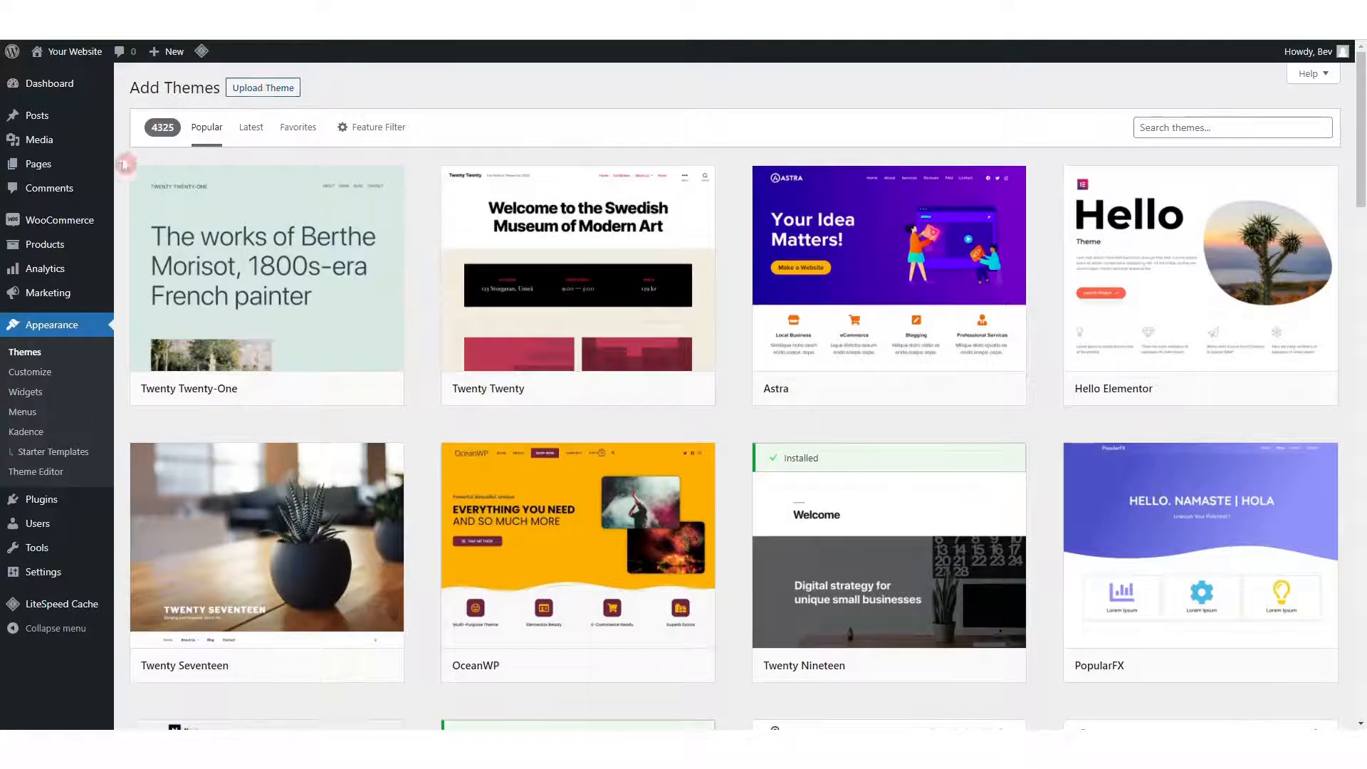
Step: View the Customizer's settings sections for the active Eureka theme, and close it
click(24, 373)
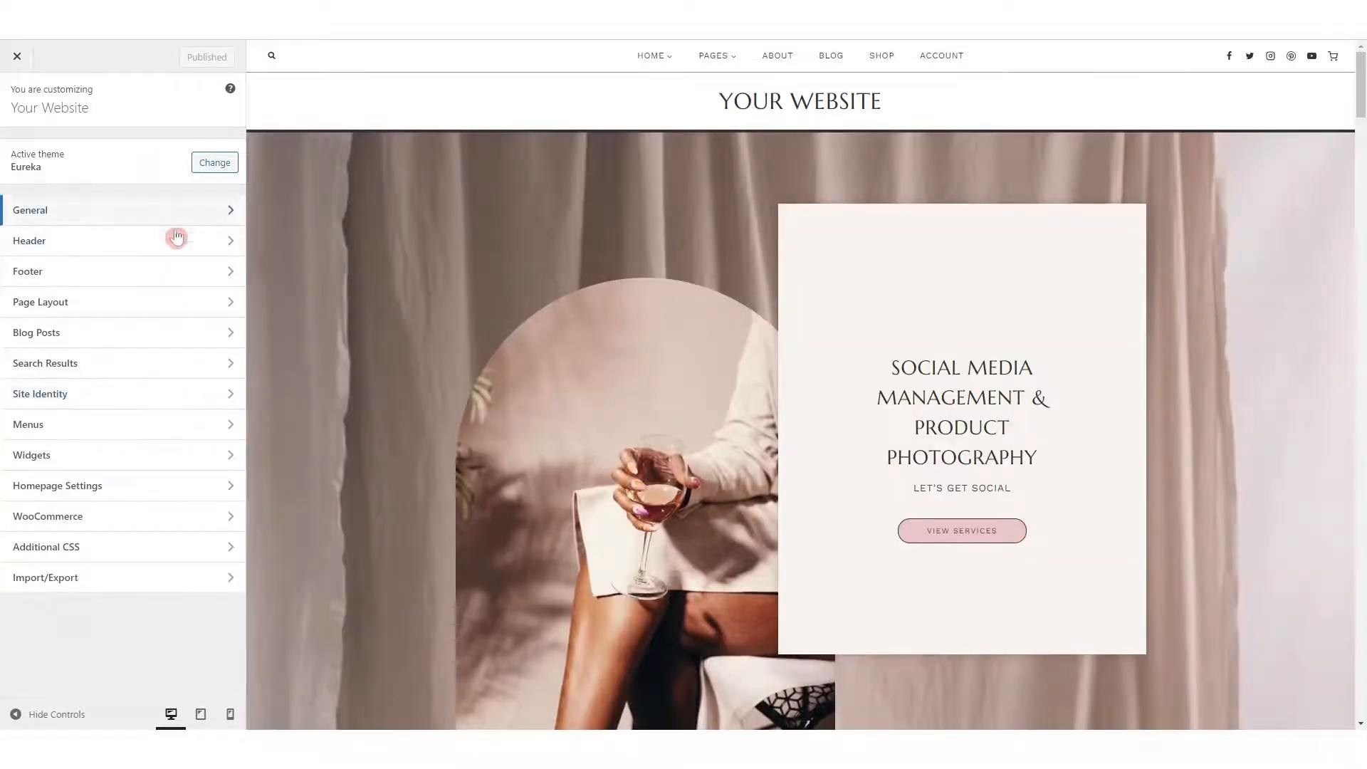
click(20, 60)
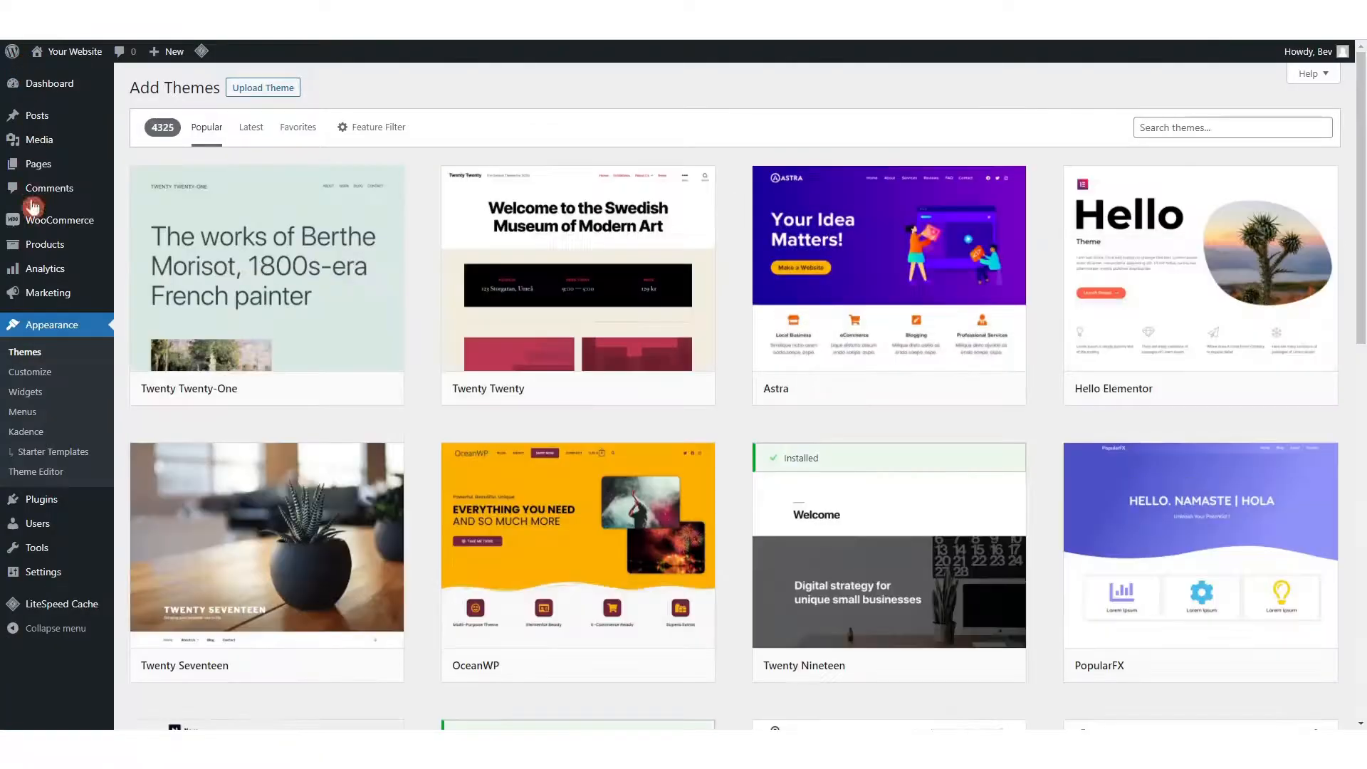
Step: Review the sidebar and footer widget areas, and view the blocks that can be added to Sidebar 1
click(34, 398)
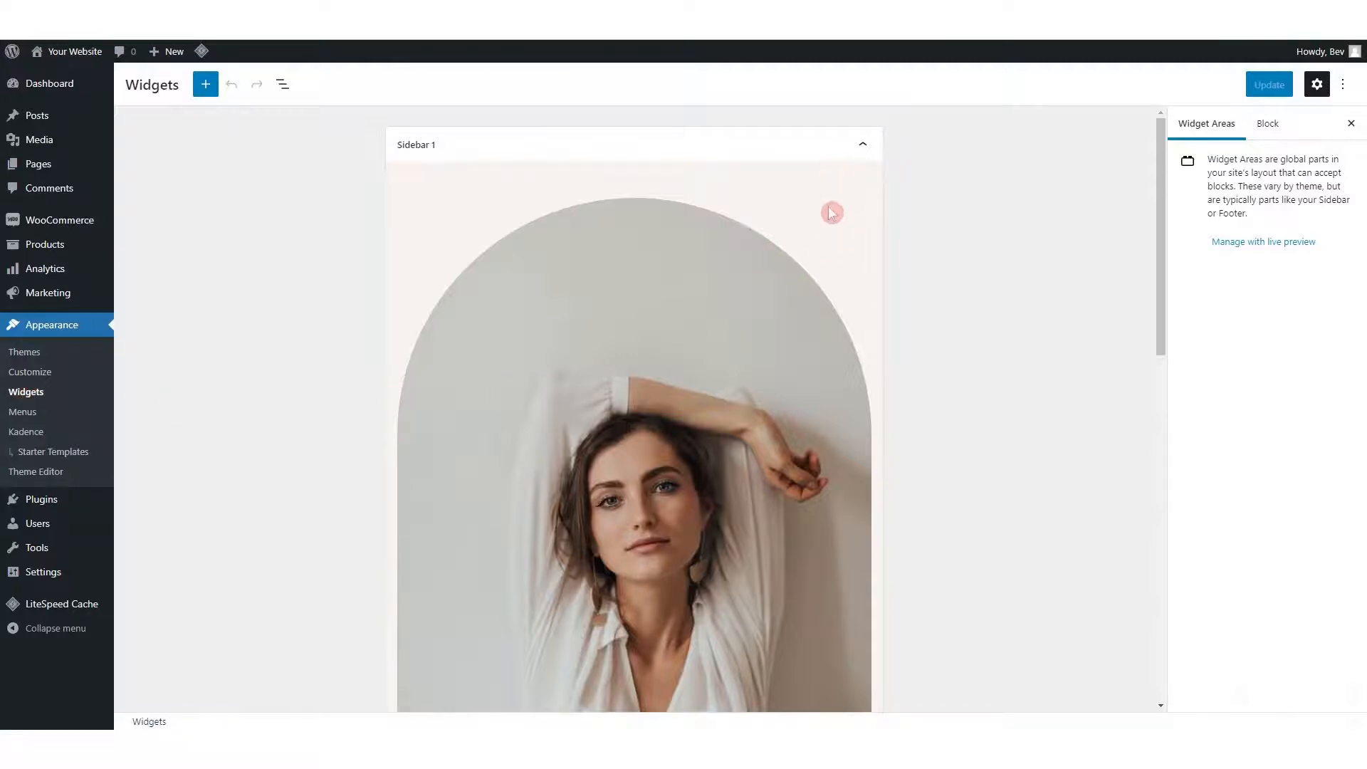
scroll(845, 230, down, 15)
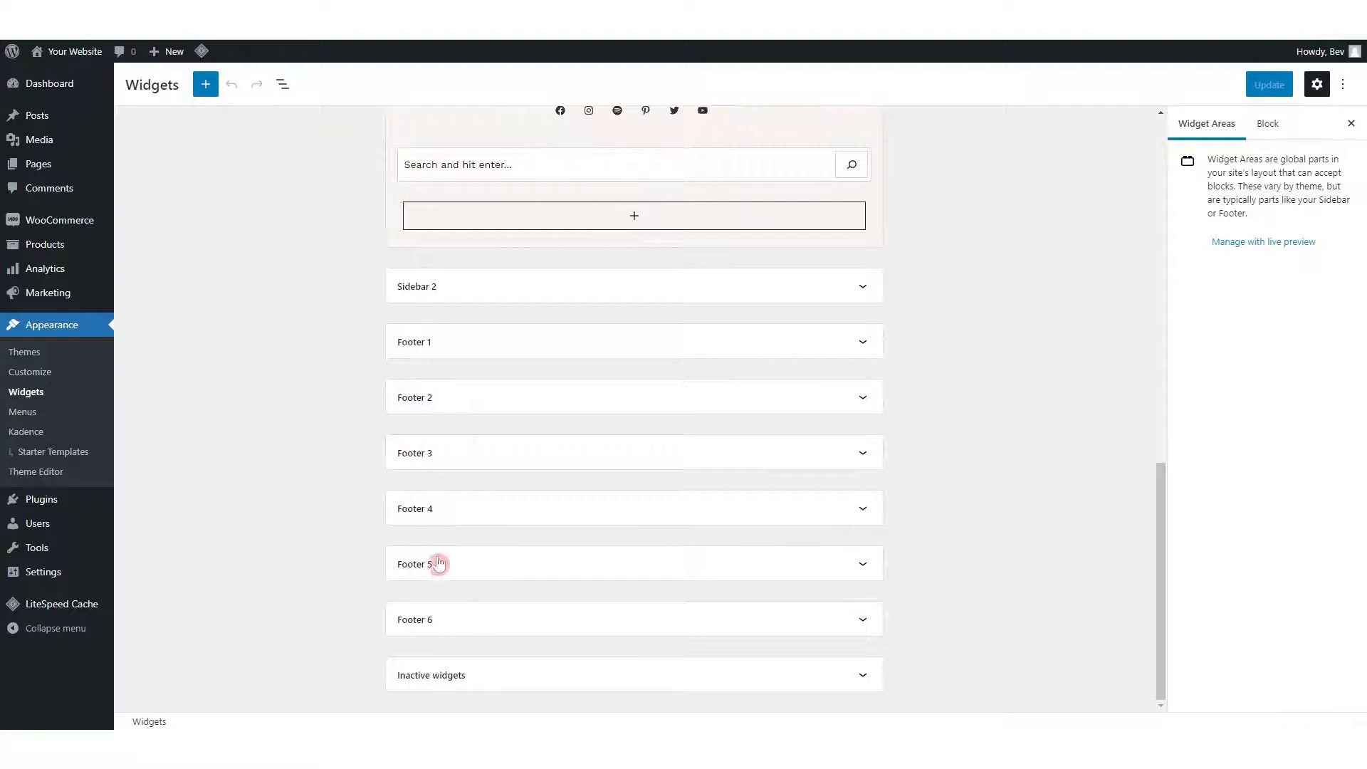
scroll(811, 153, up, 5)
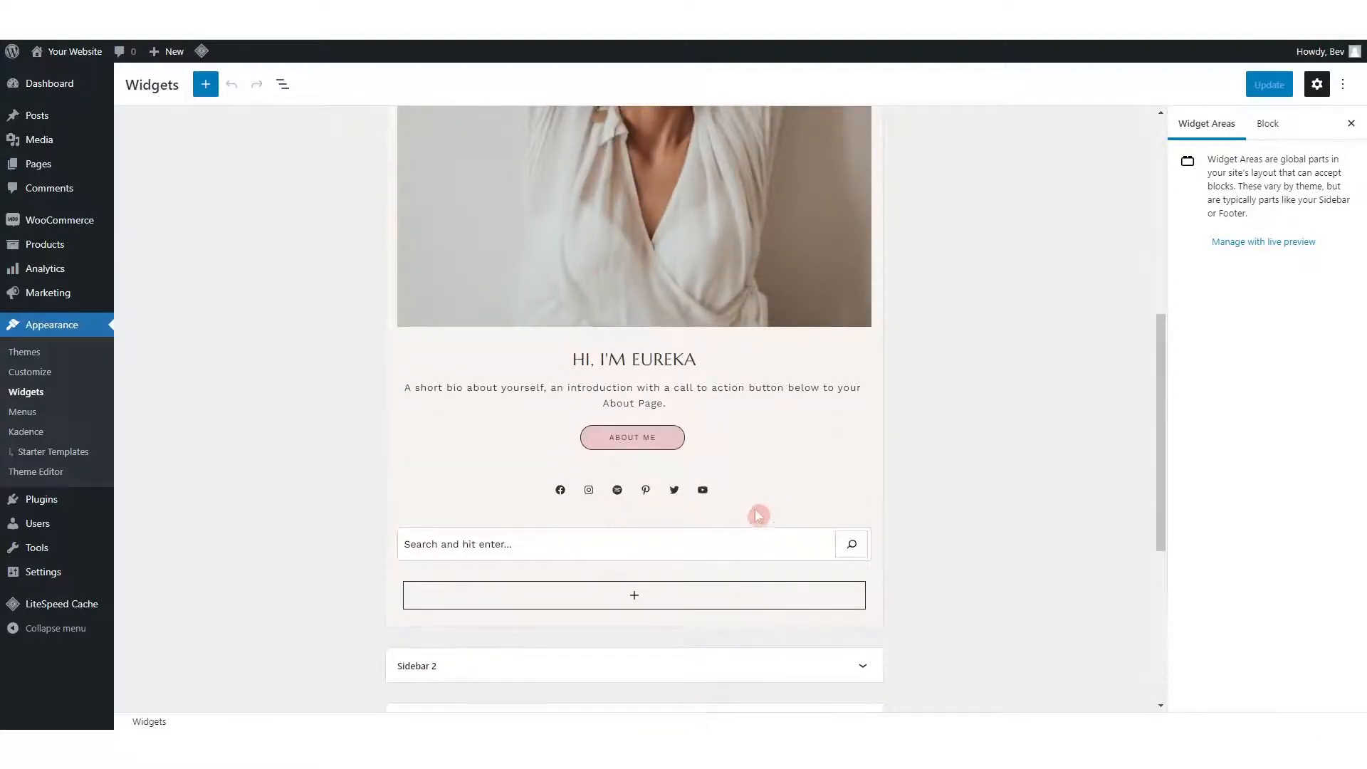
click(634, 595)
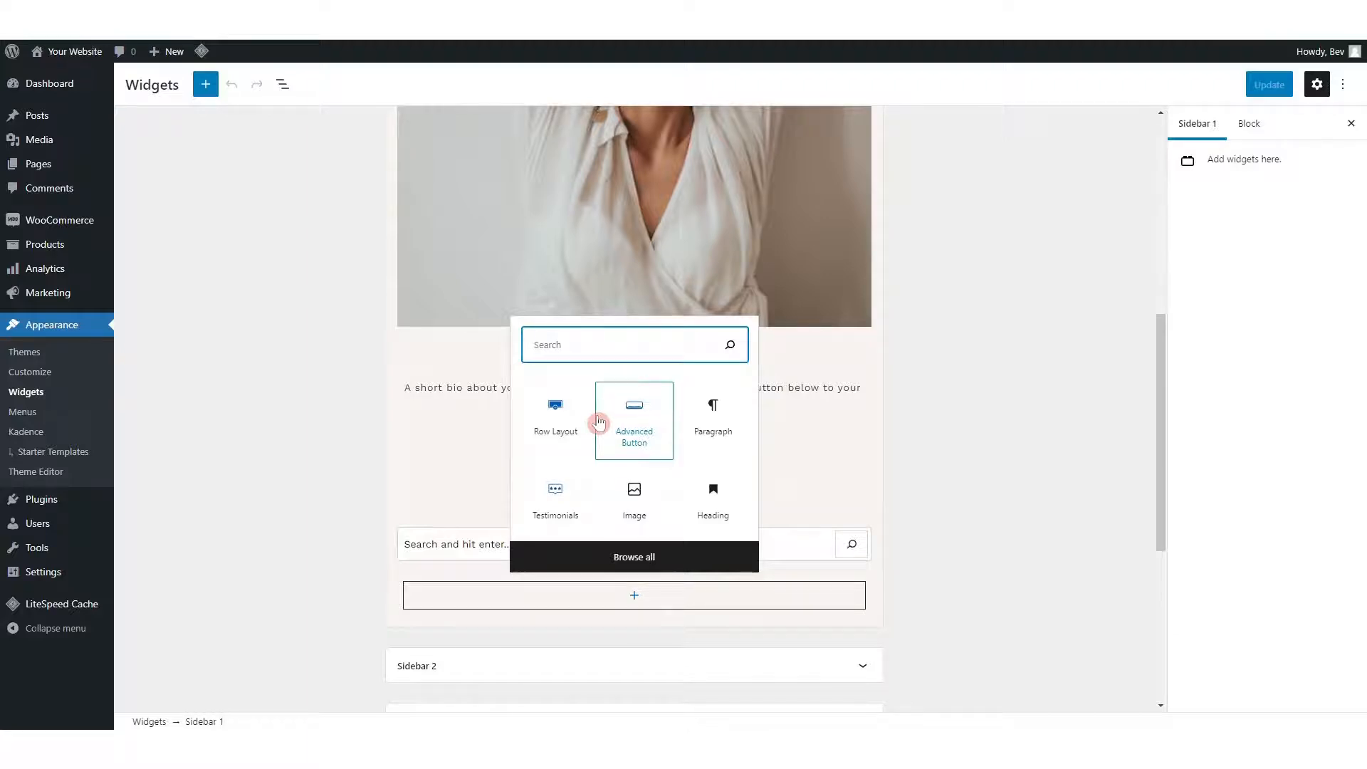
Step: Open the menu editor, view the menus available to edit, and look at the full list and search options for adding pages
click(31, 420)
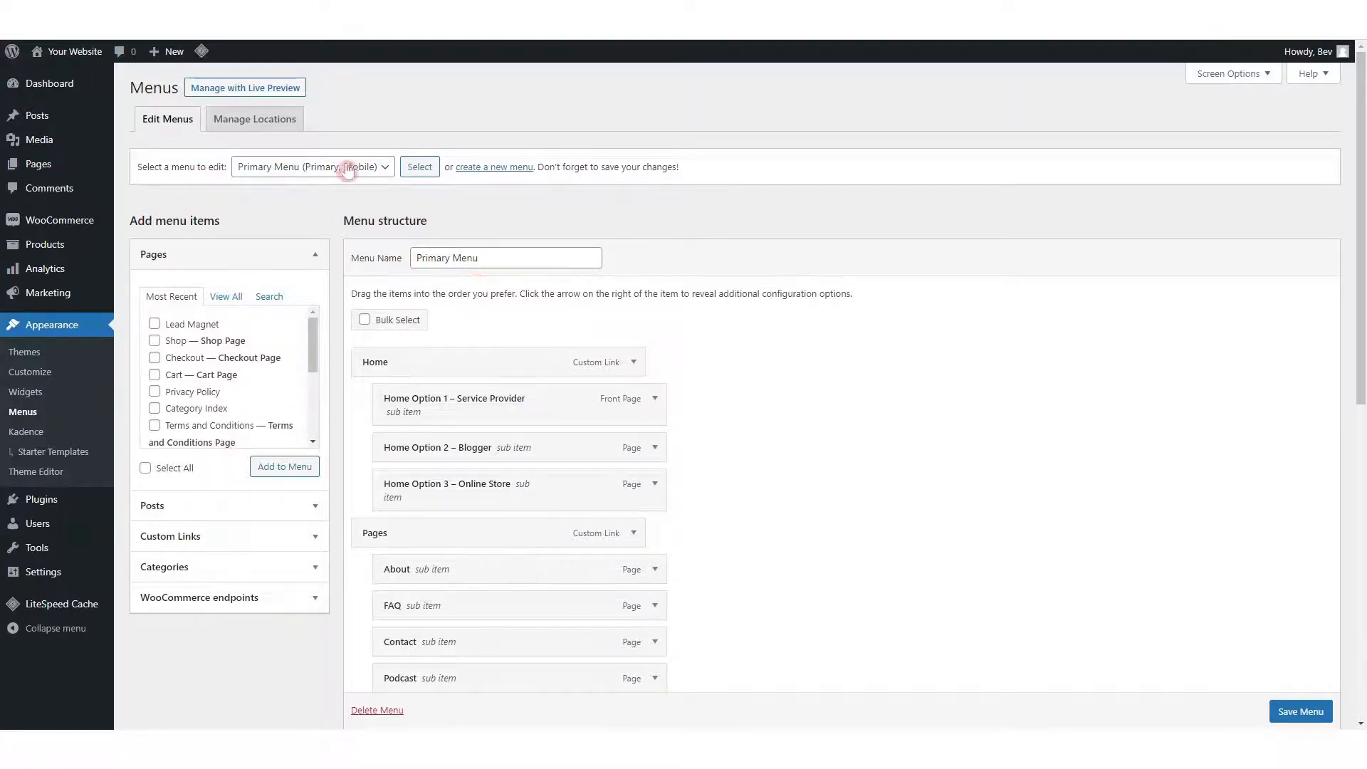
click(320, 169)
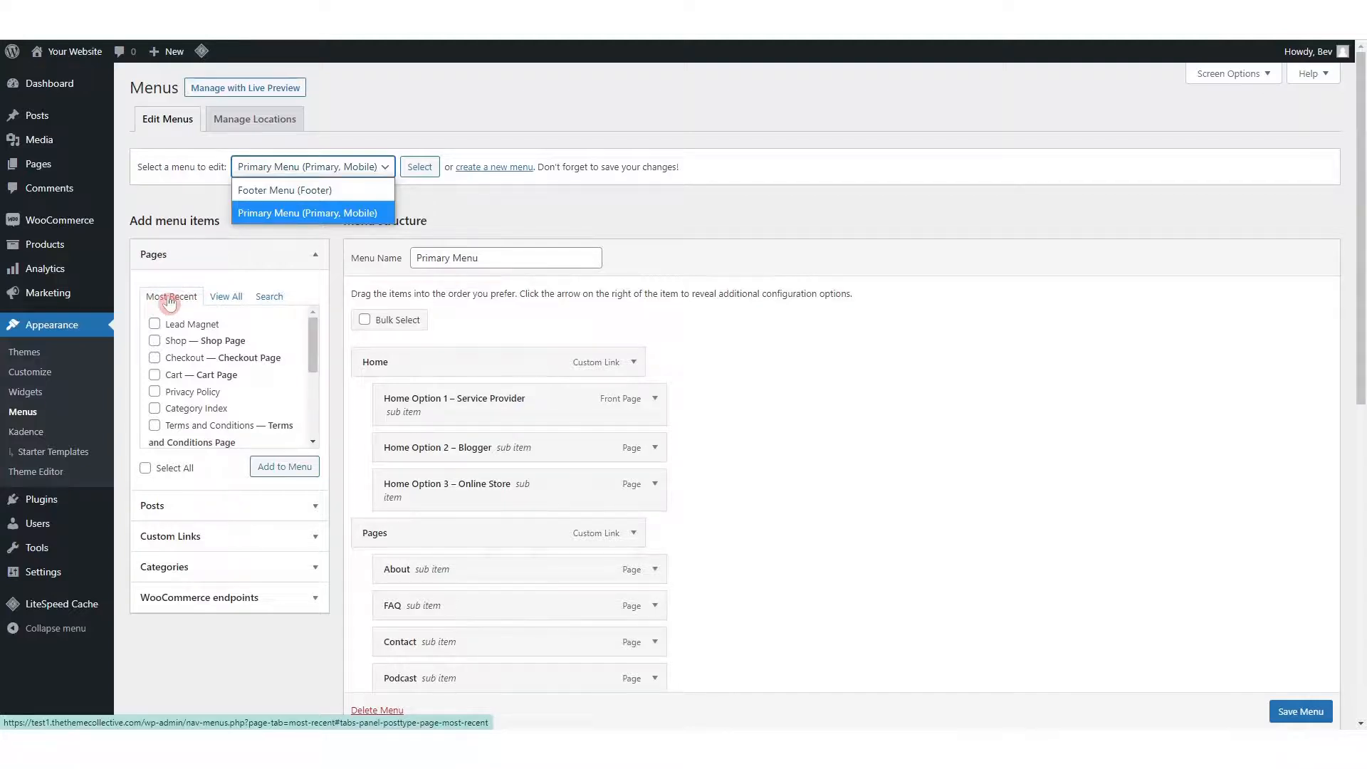
click(219, 301)
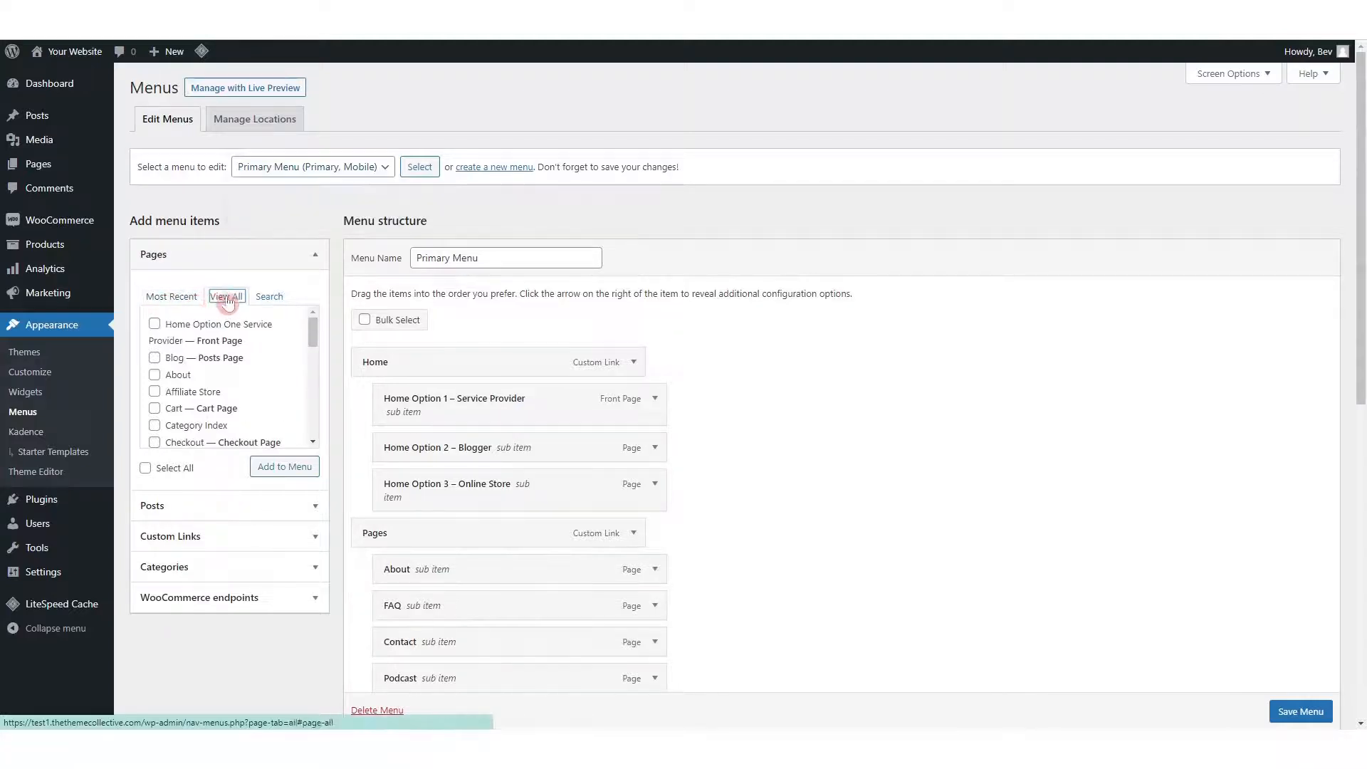
click(269, 296)
click(198, 330)
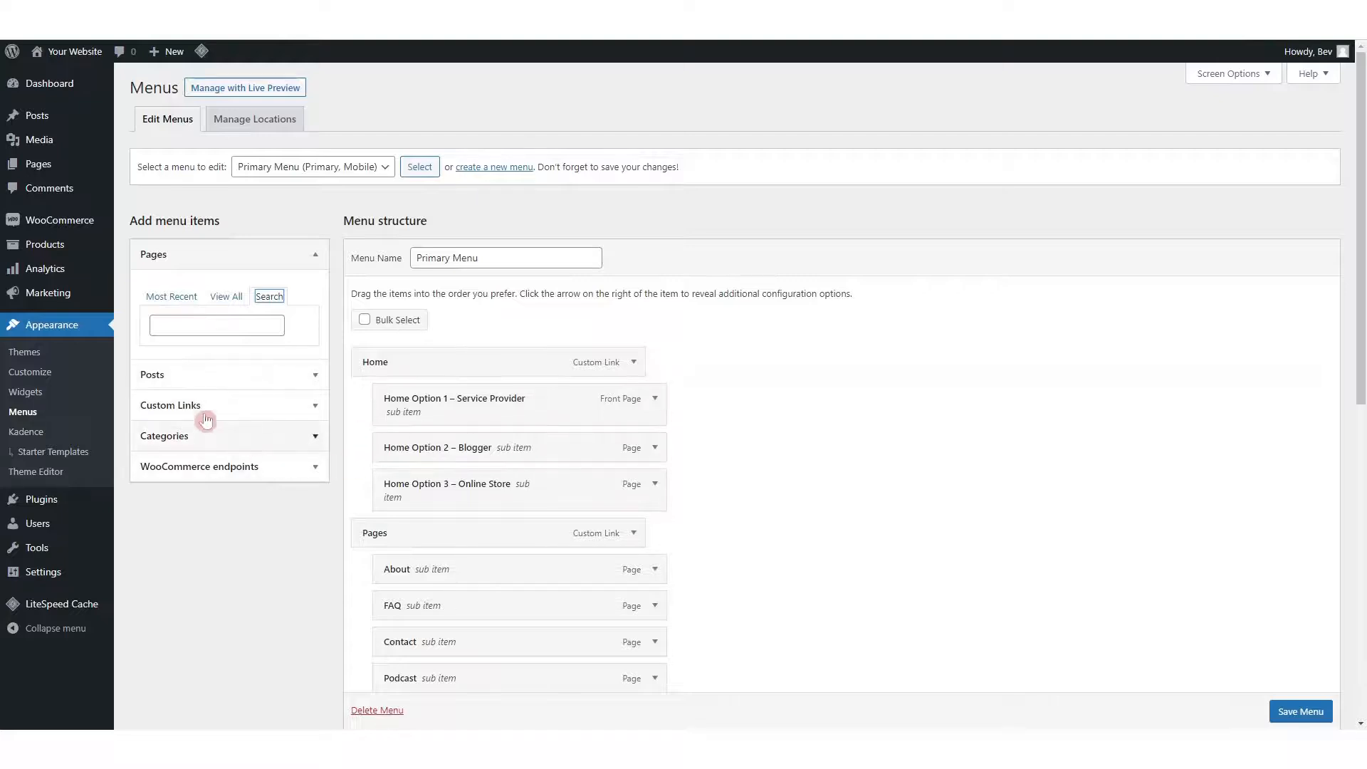
Step: View the Custom Links, Categories and WooCommerce endpoints options for adding menu items
click(180, 413)
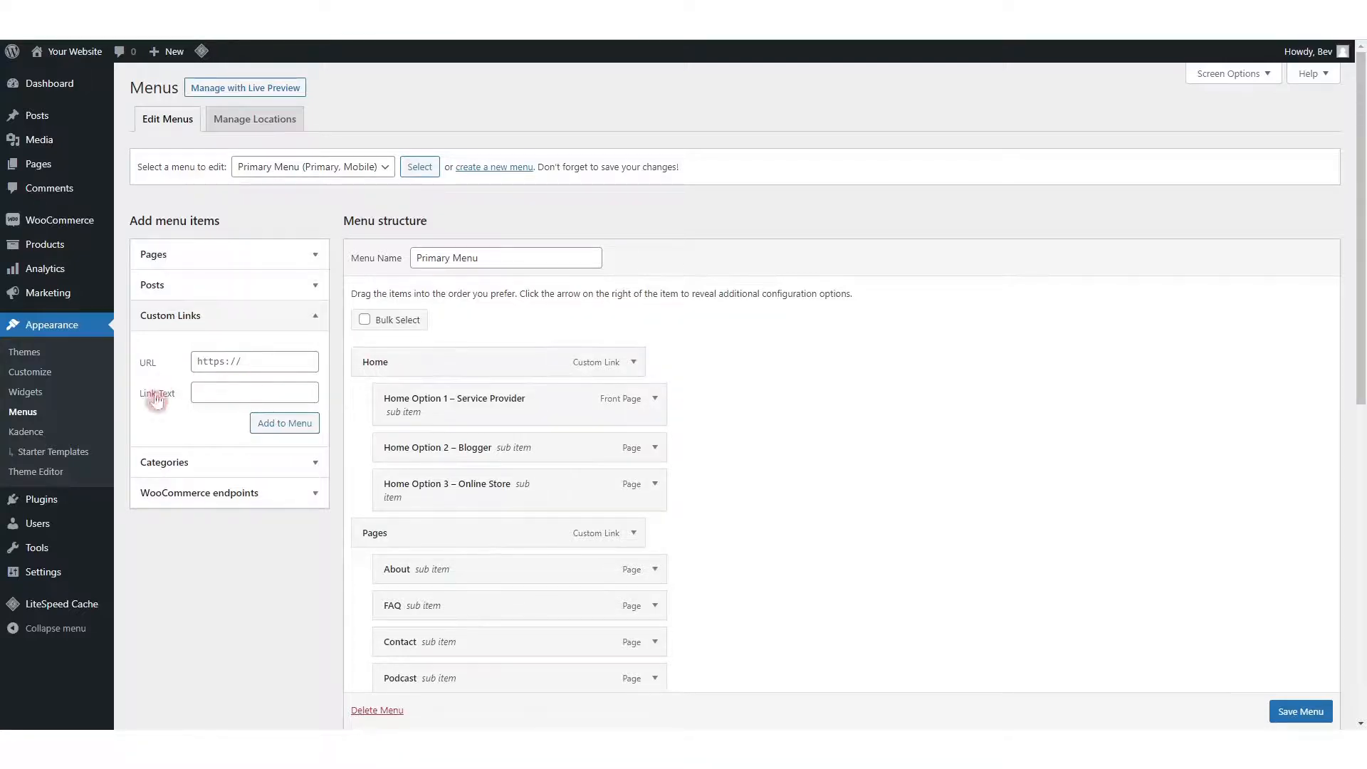
click(160, 466)
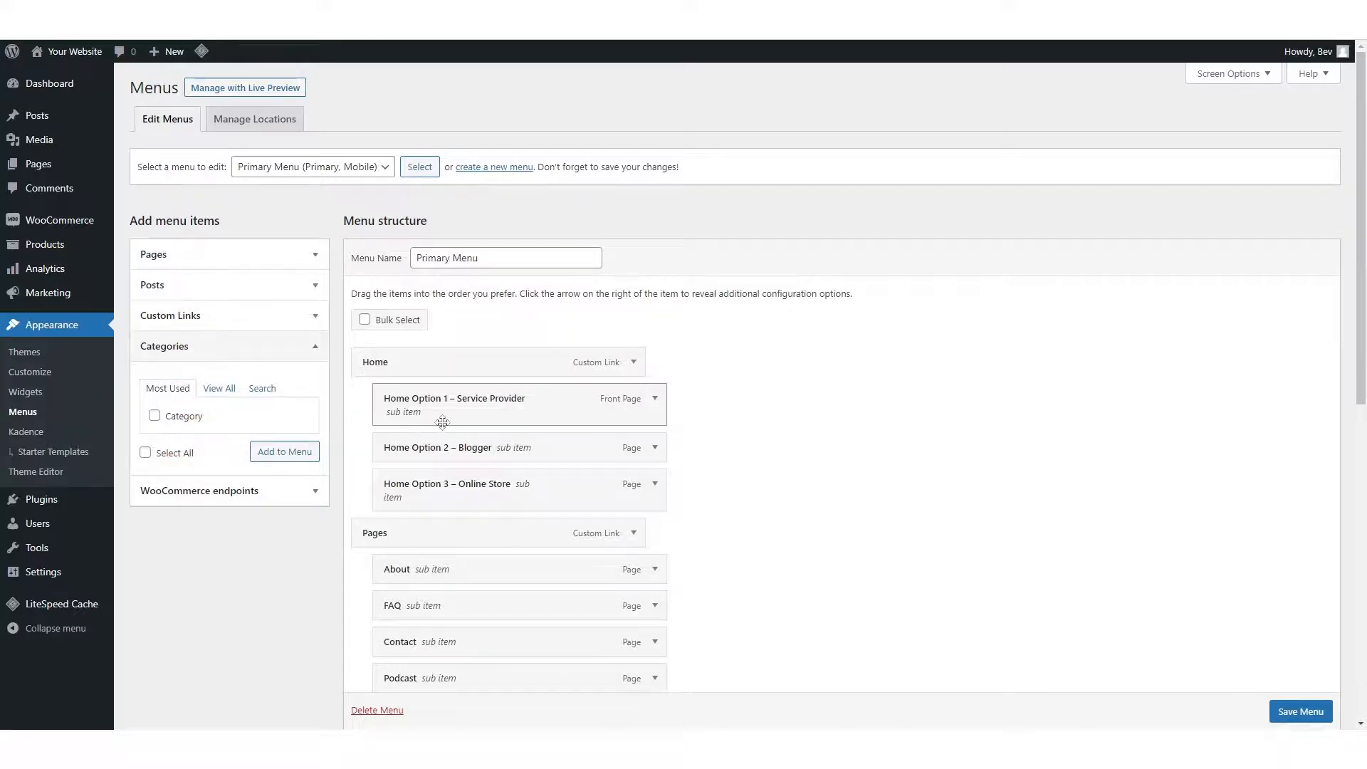
click(191, 507)
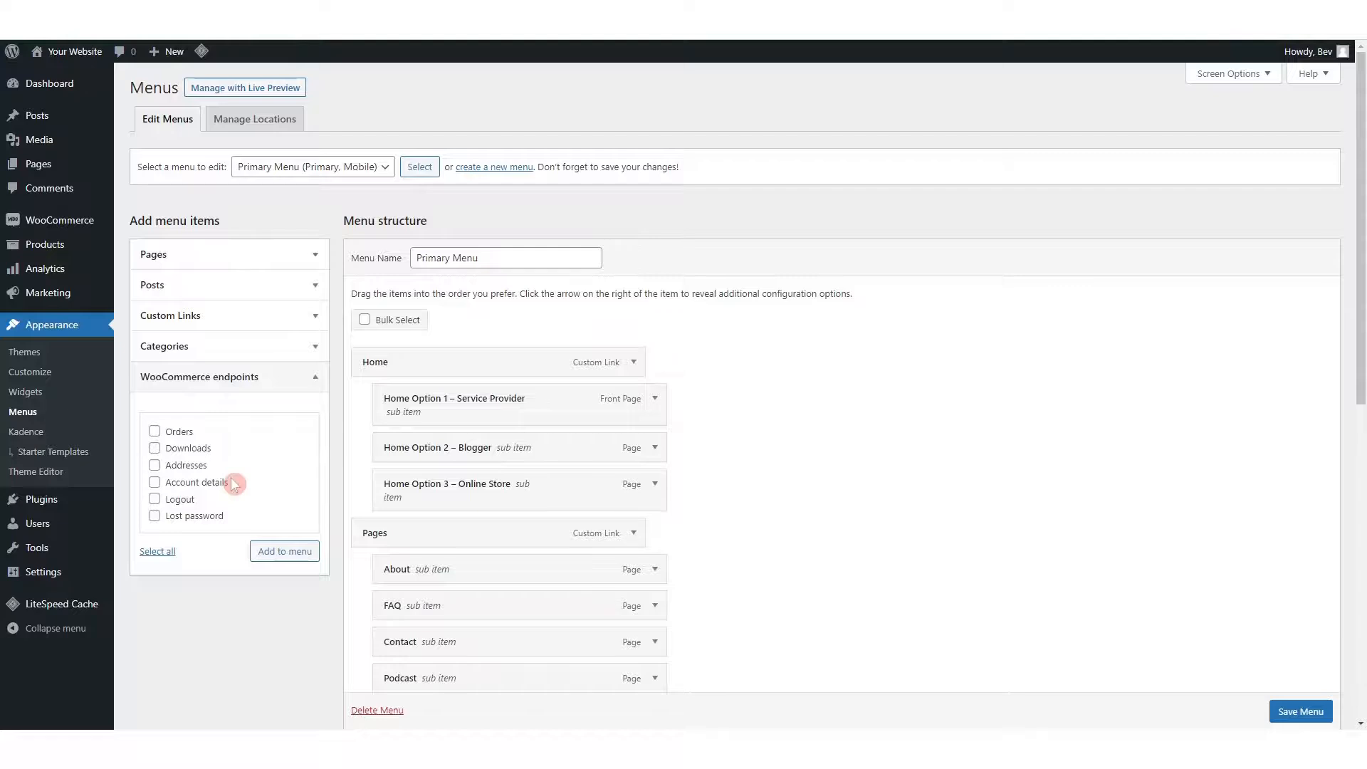
Step: Add the About page to the Primary Menu from the full list of pages
click(201, 258)
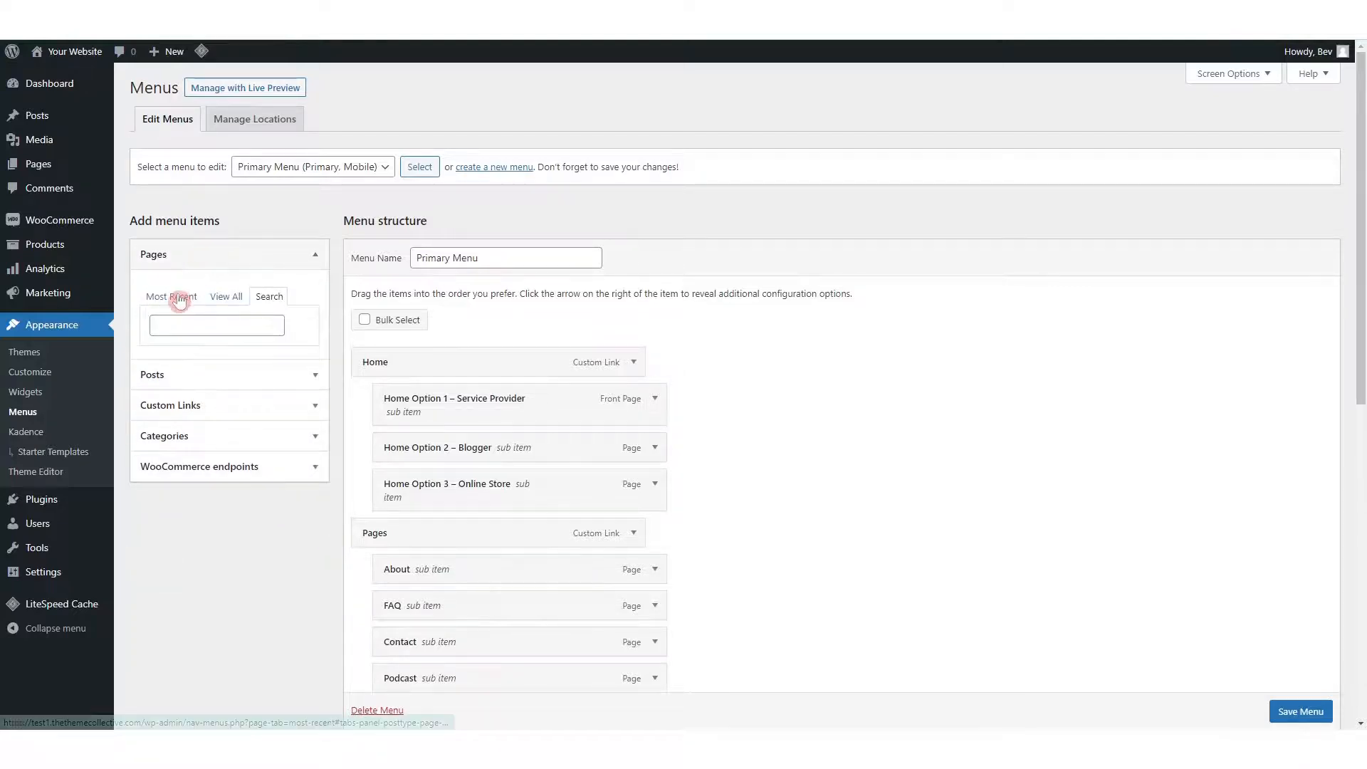
click(220, 299)
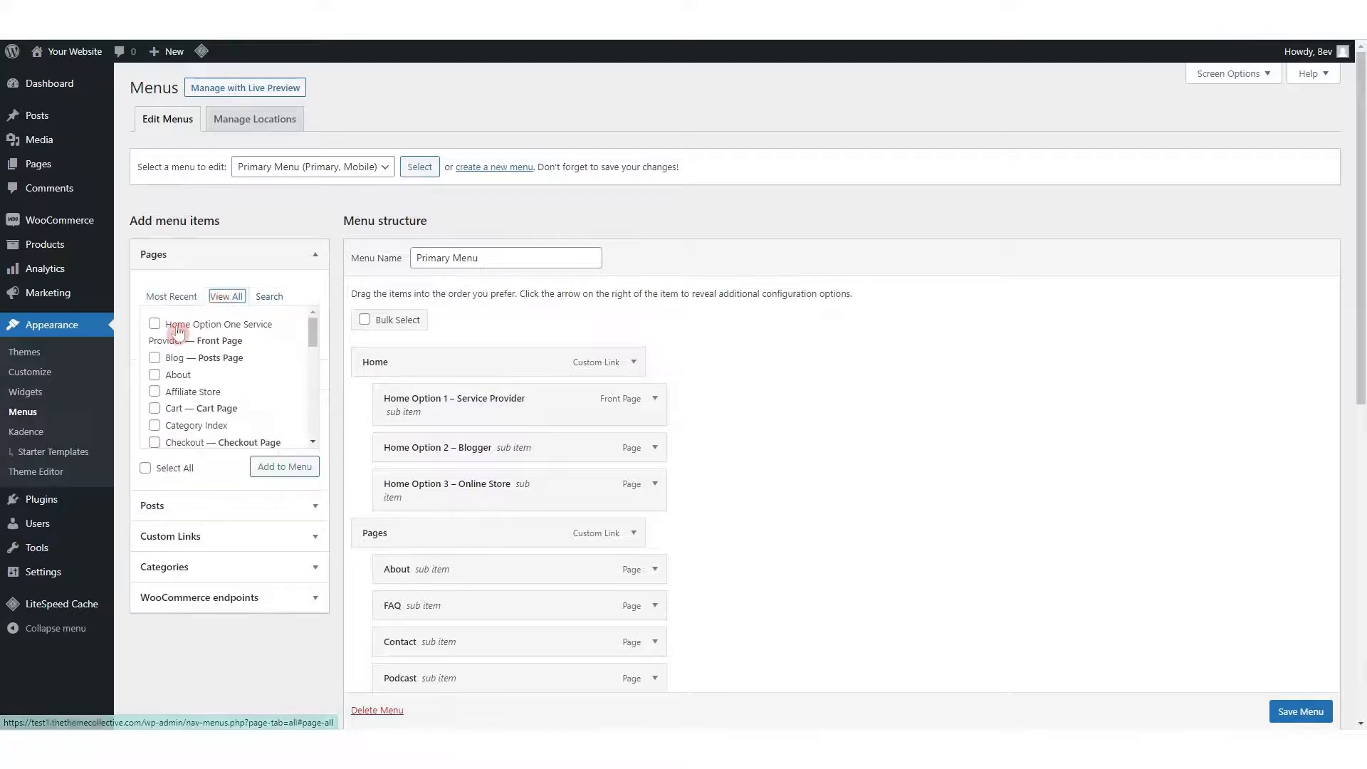
click(155, 375)
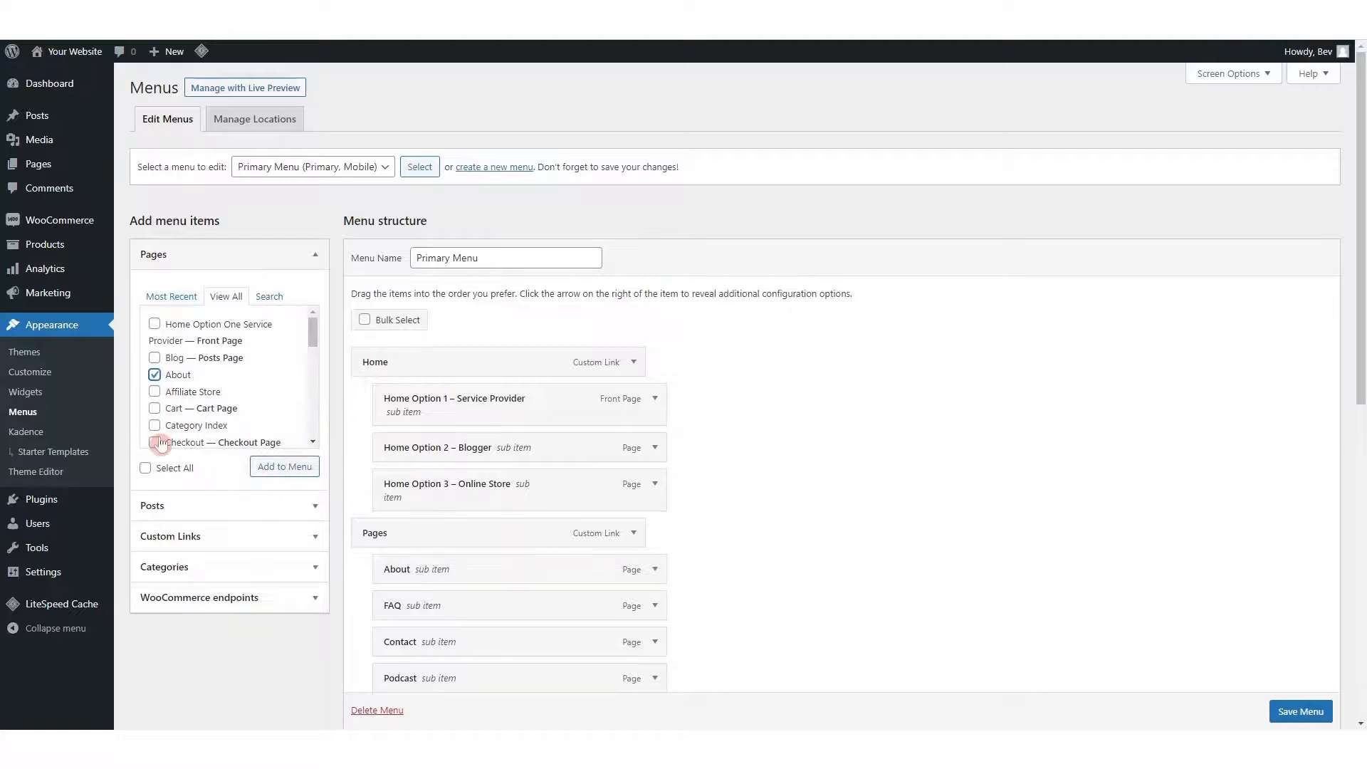
click(279, 469)
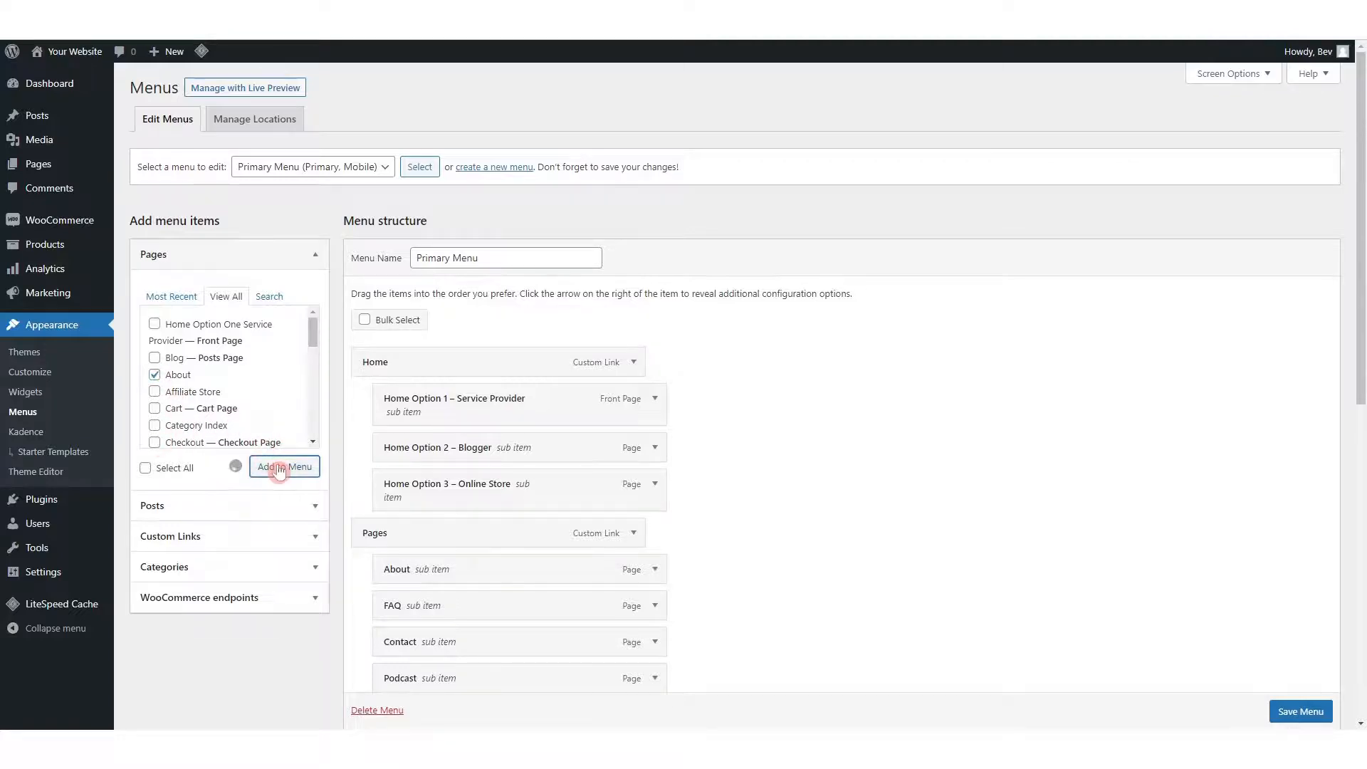
Step: Move the newly added About item to be the first sub item under Home in the Primary Menu
scroll(498, 420, down, 9)
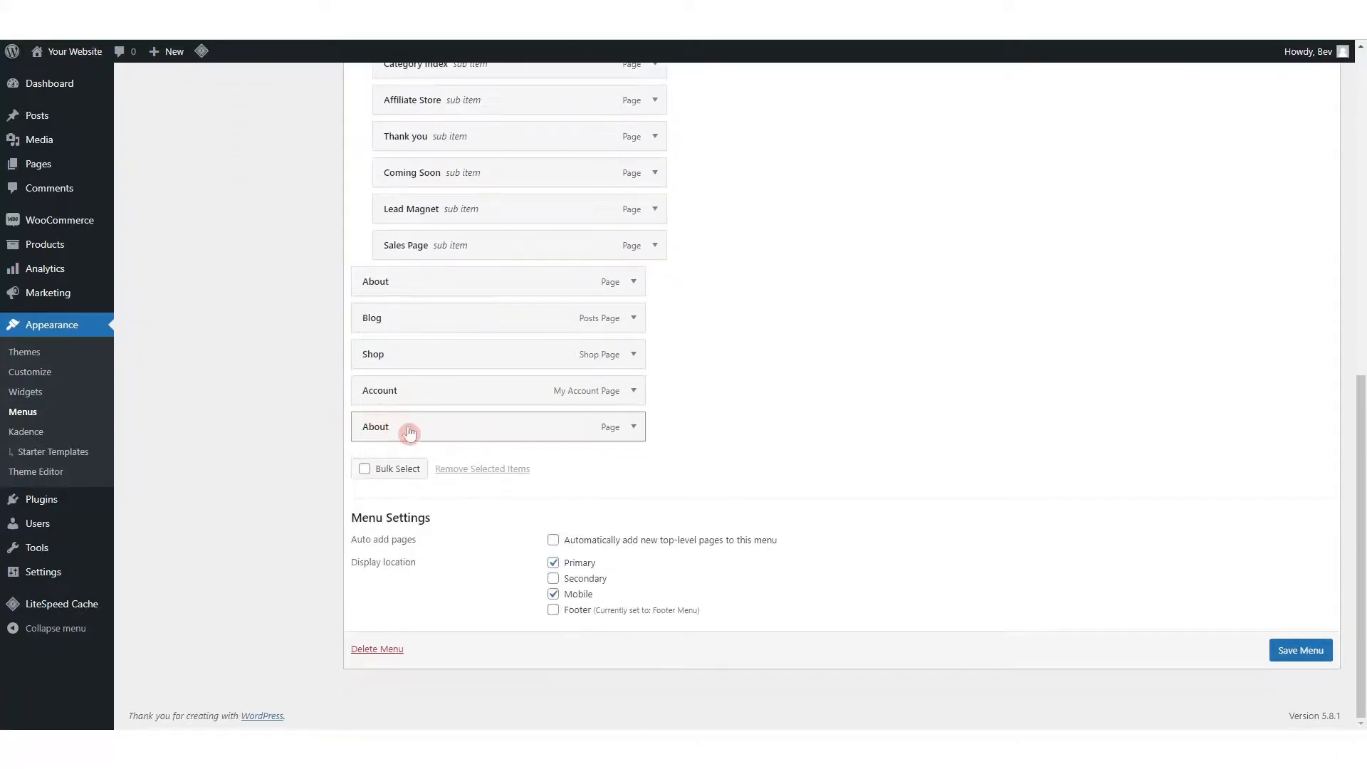
drag(409, 432, 432, 173)
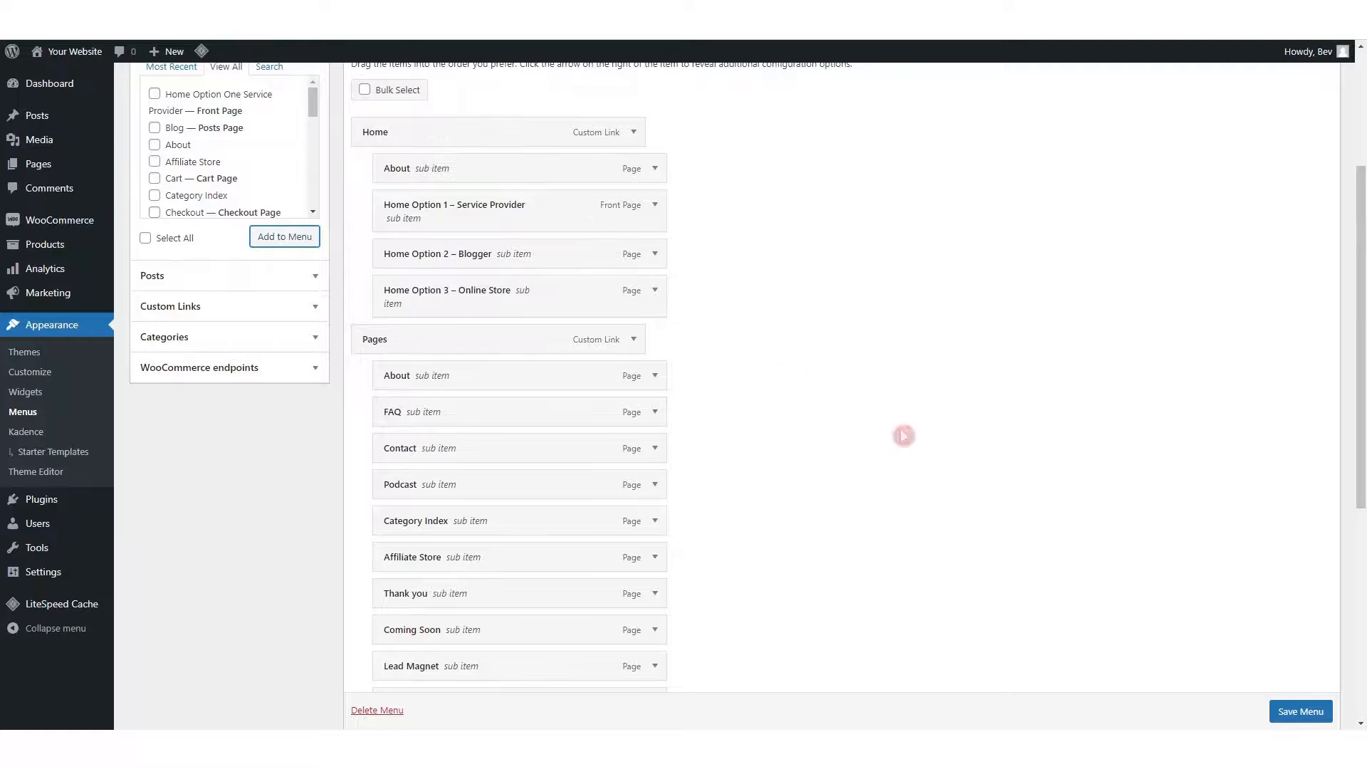
click(1311, 712)
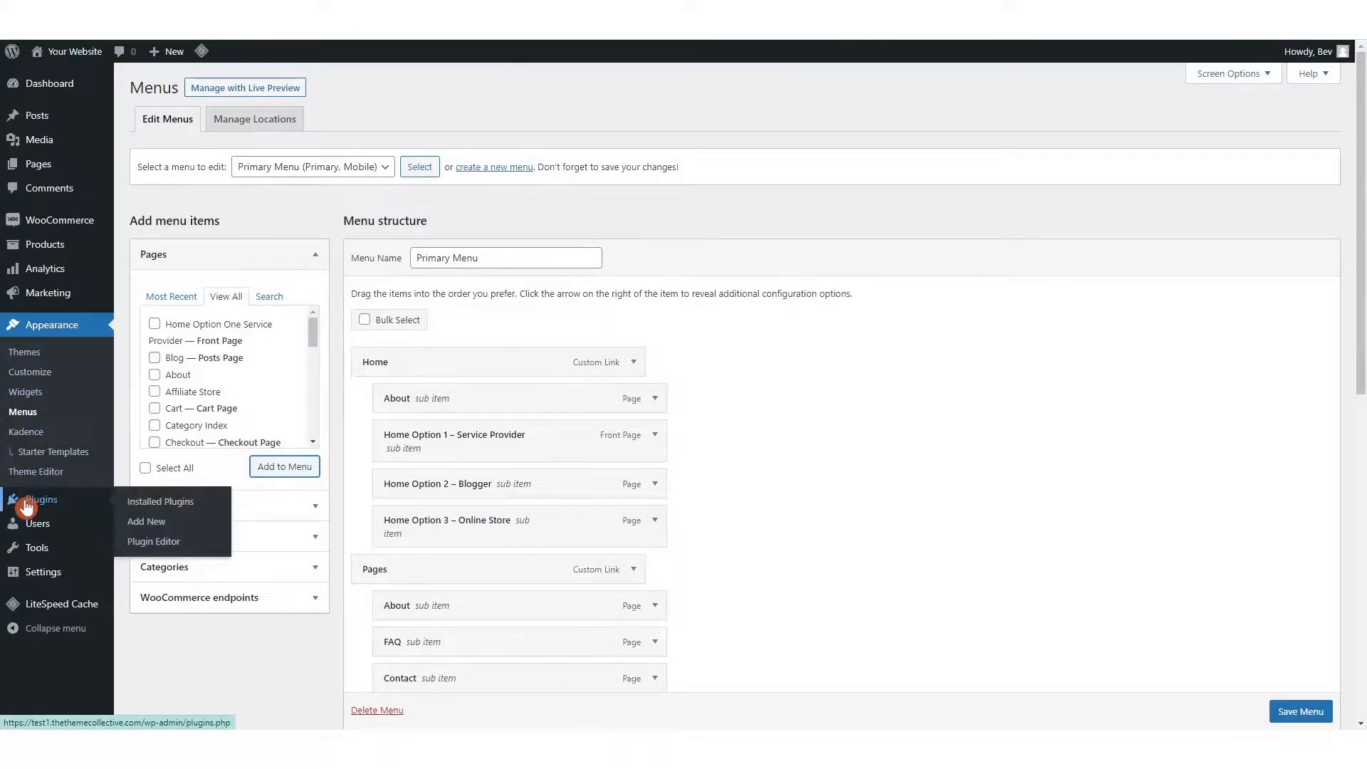
Step: Leave the menu editor without saving, view the installed plugins, and open the page for adding new plugins
click(27, 505)
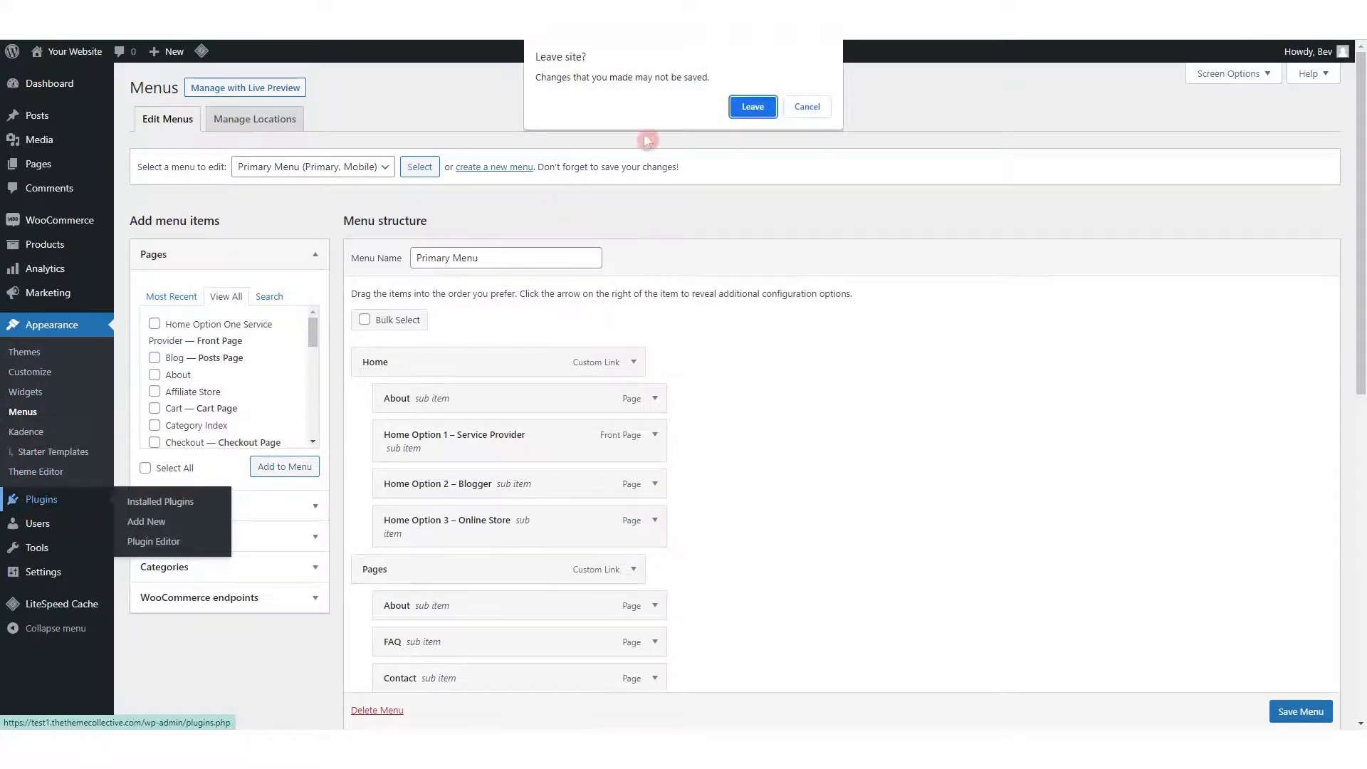
click(754, 107)
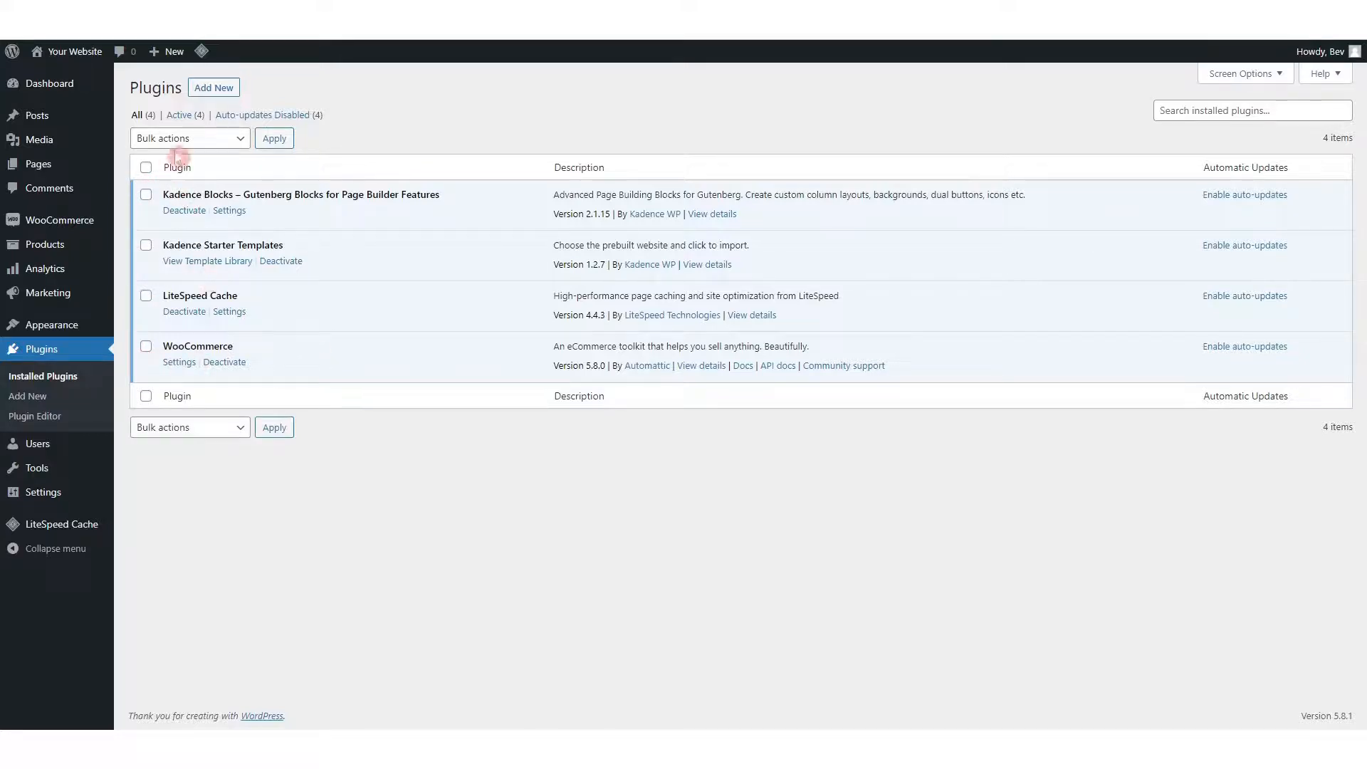
click(217, 95)
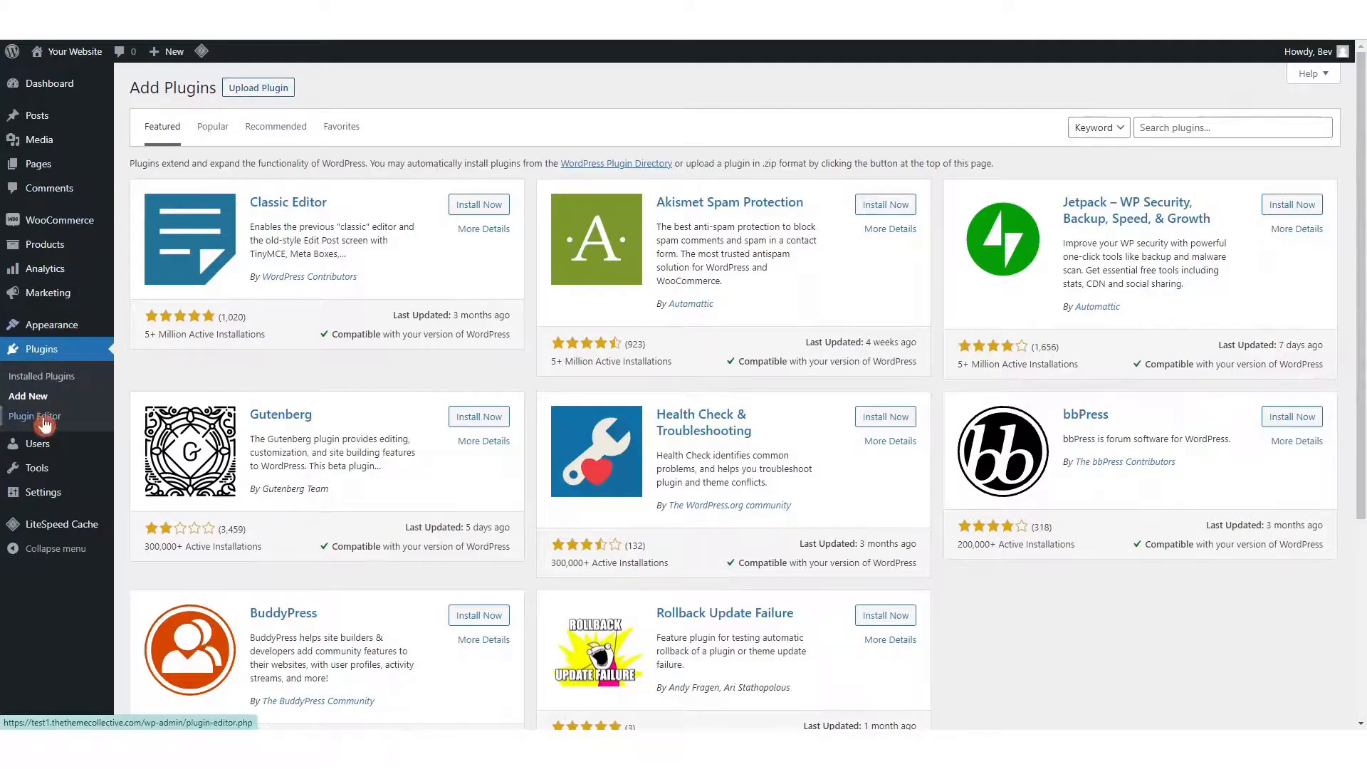
Step: View the site's user list, open the form for adding a new user, and look at the roles on offer
mouse_move(39, 449)
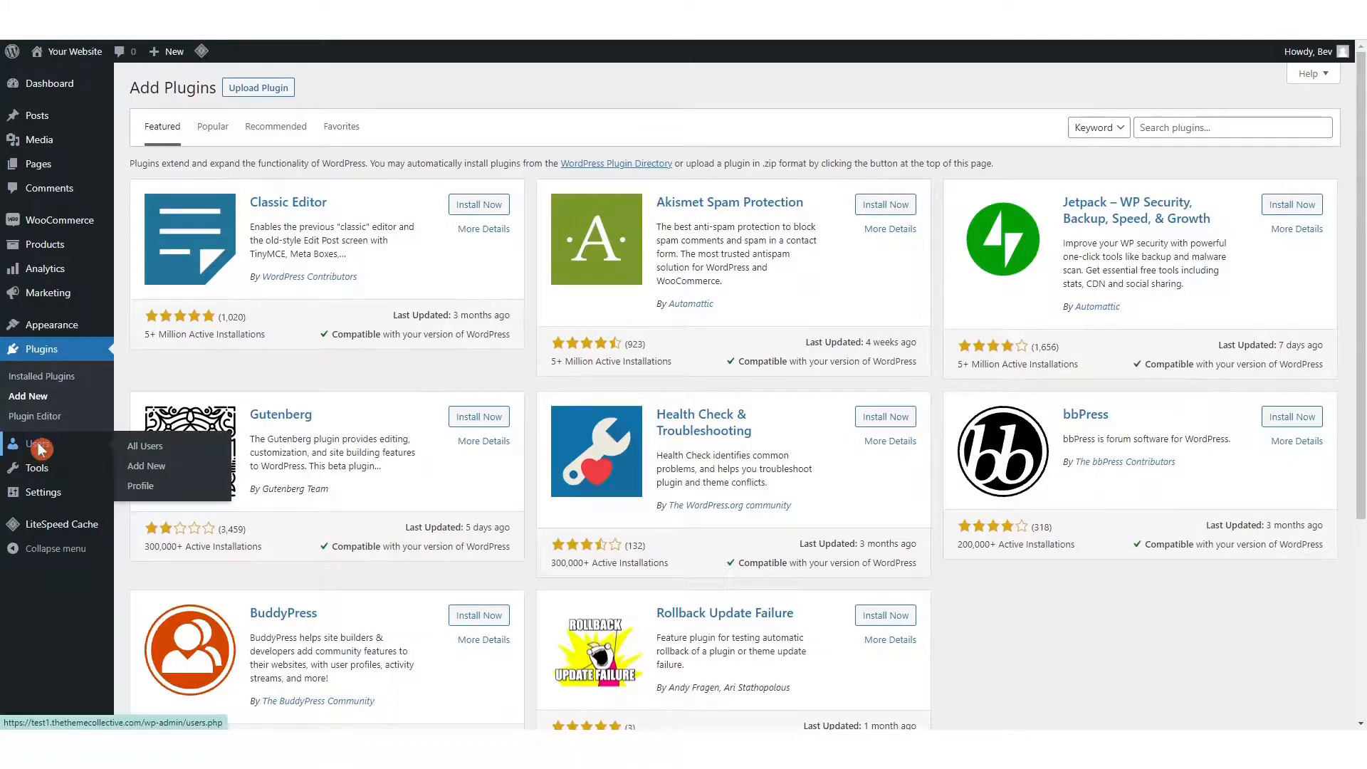
click(40, 449)
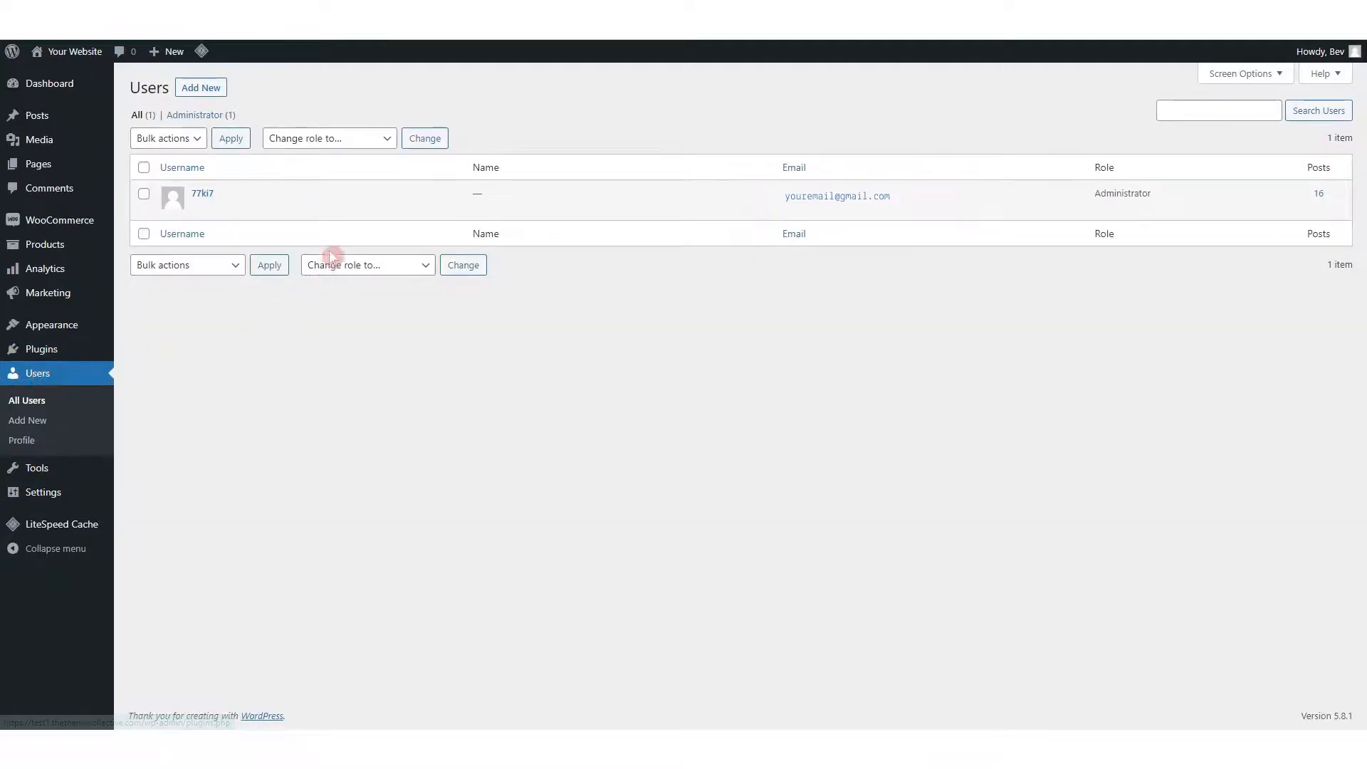
click(206, 197)
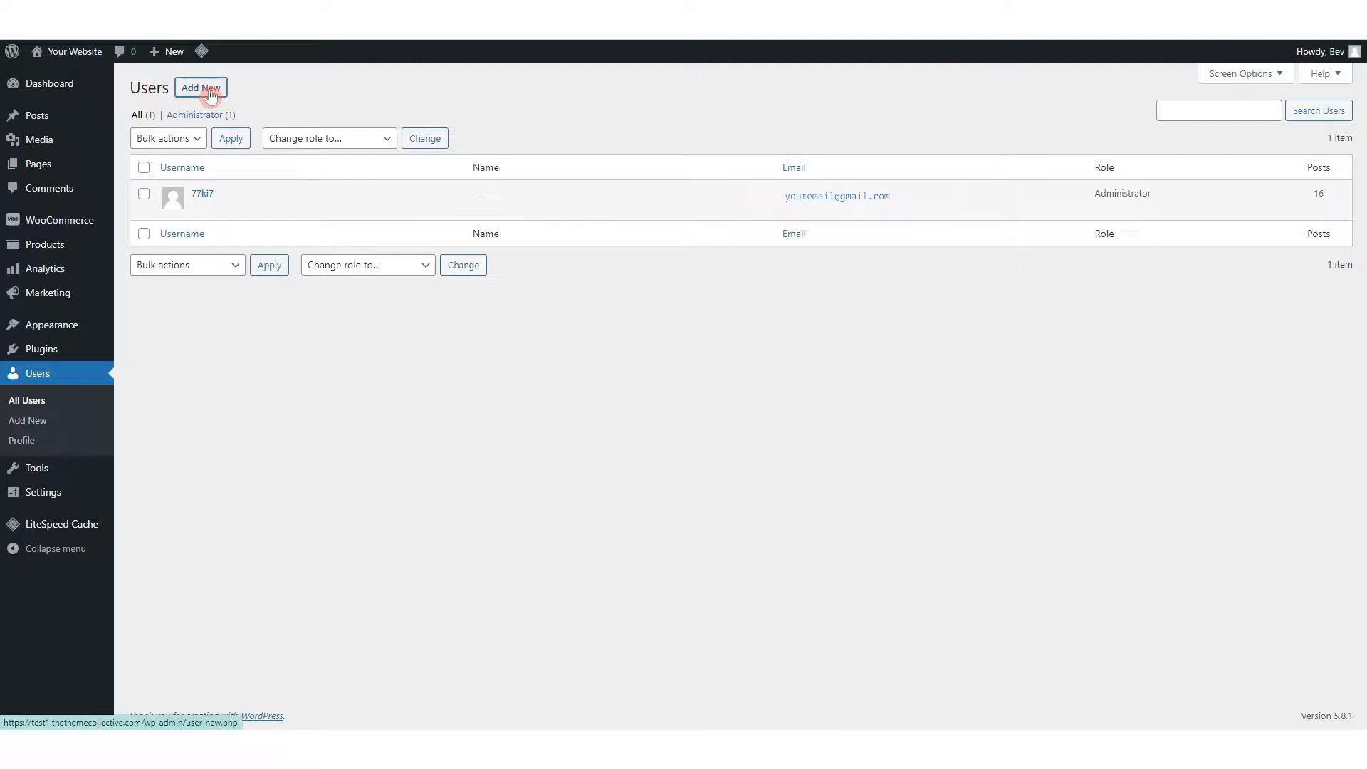
click(201, 87)
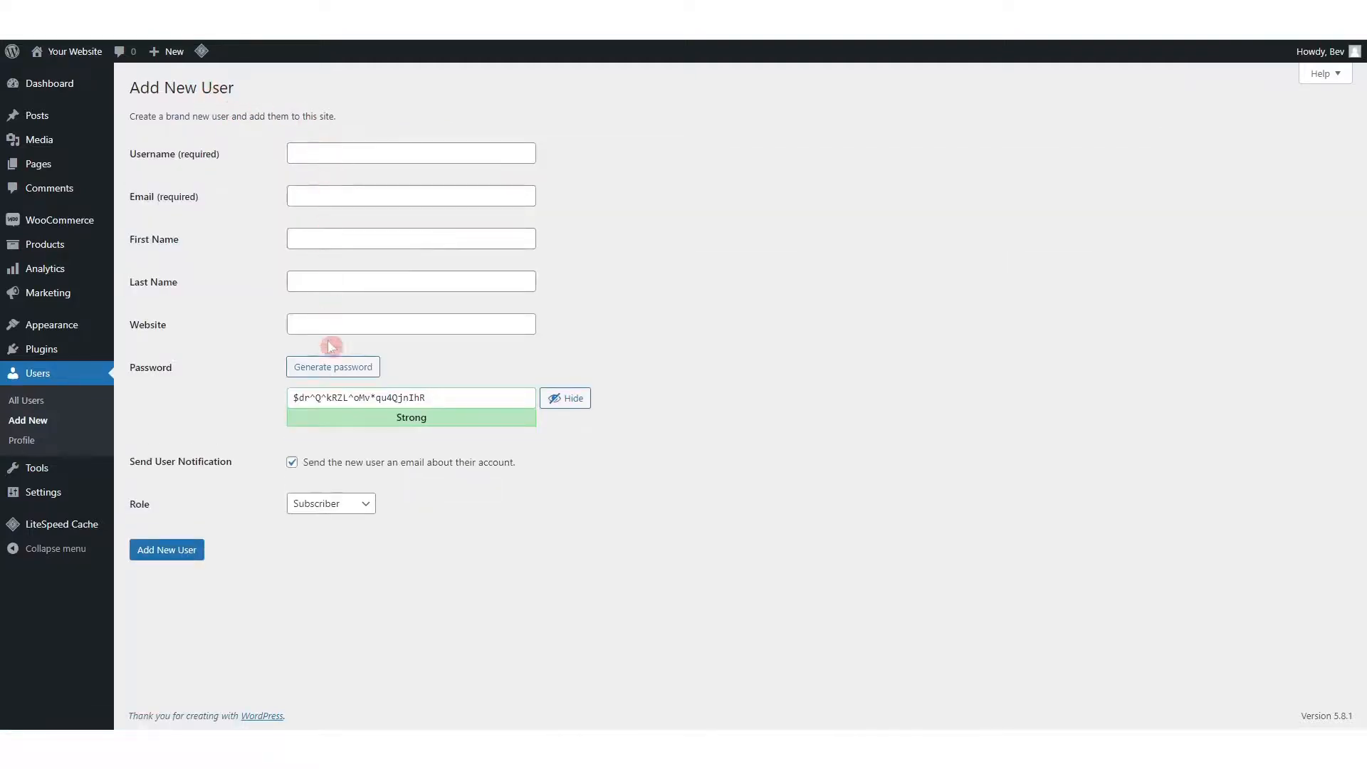
click(312, 510)
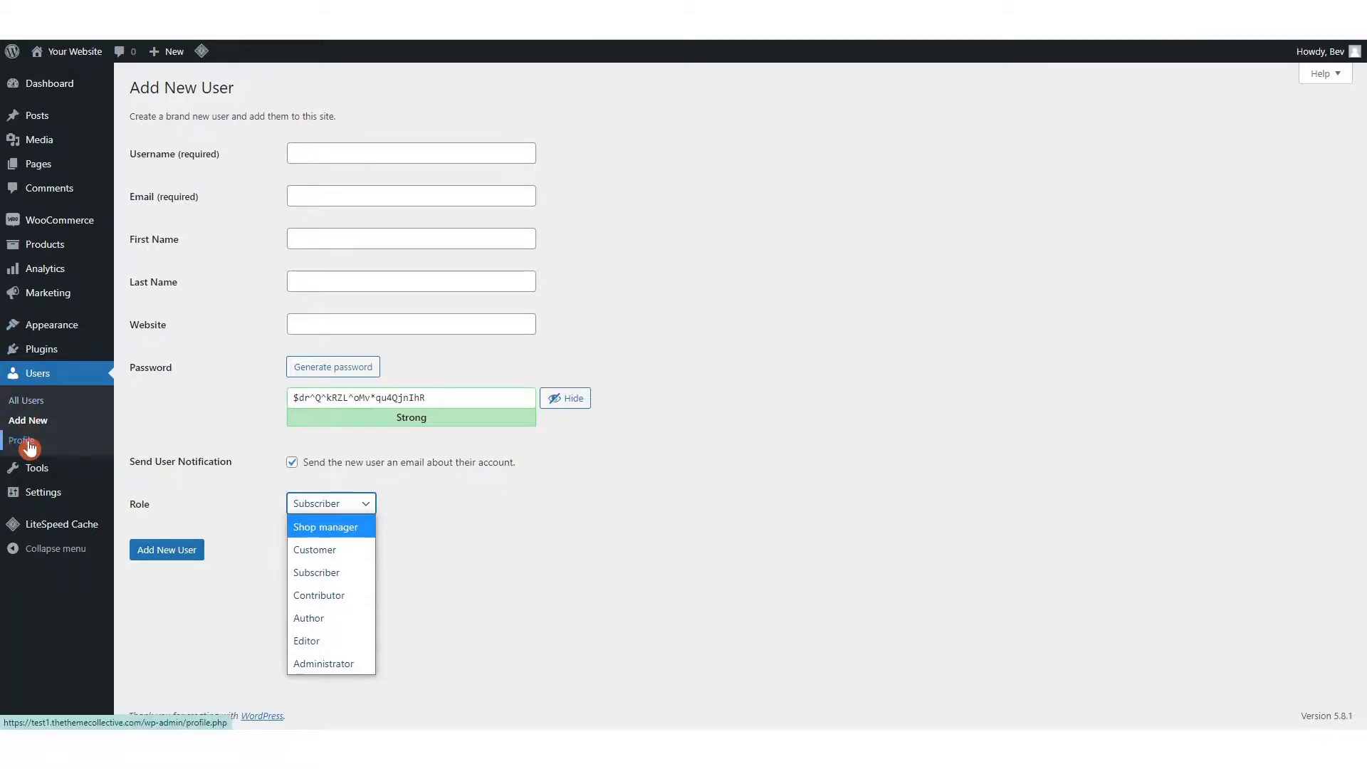
Step: Look through the General settings down to the date and time formats, and view the Writing settings
click(52, 496)
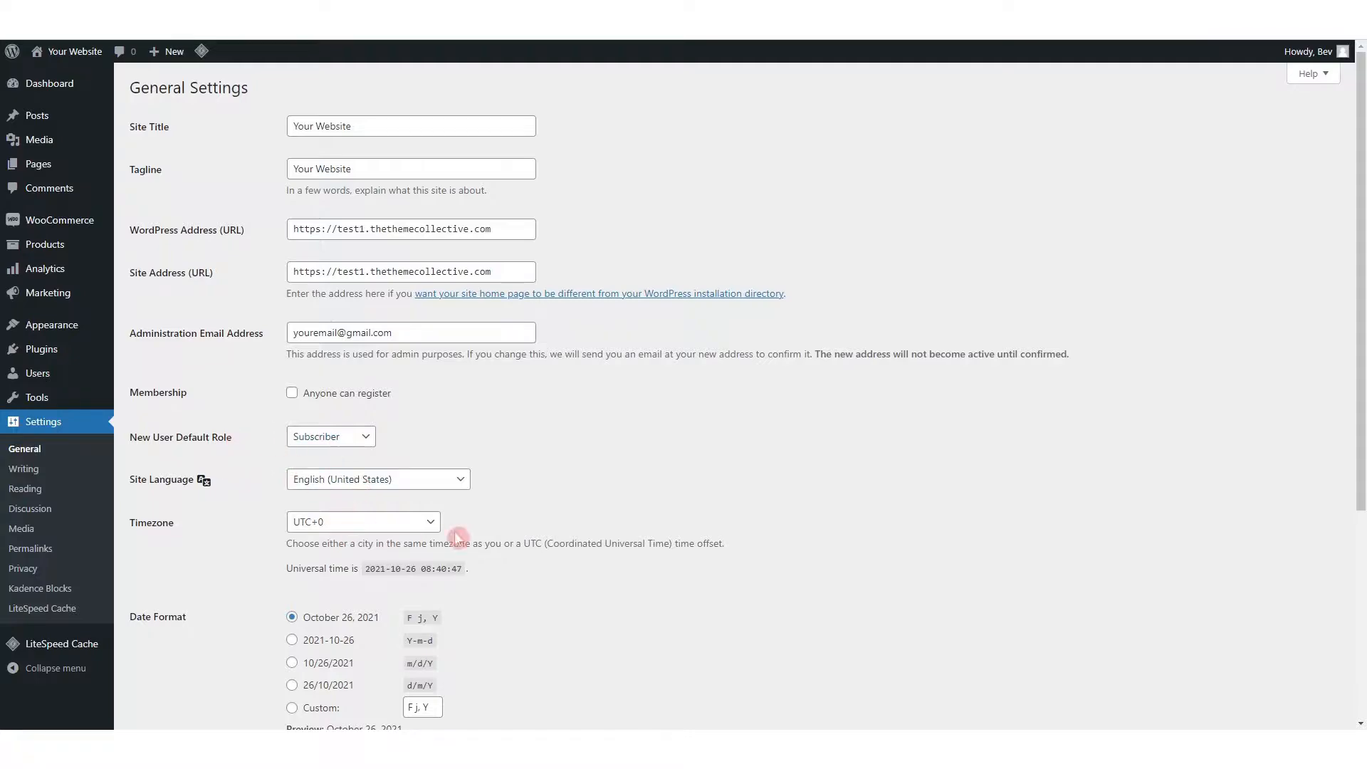
scroll(622, 557, down, 2)
scroll(623, 557, down, 3)
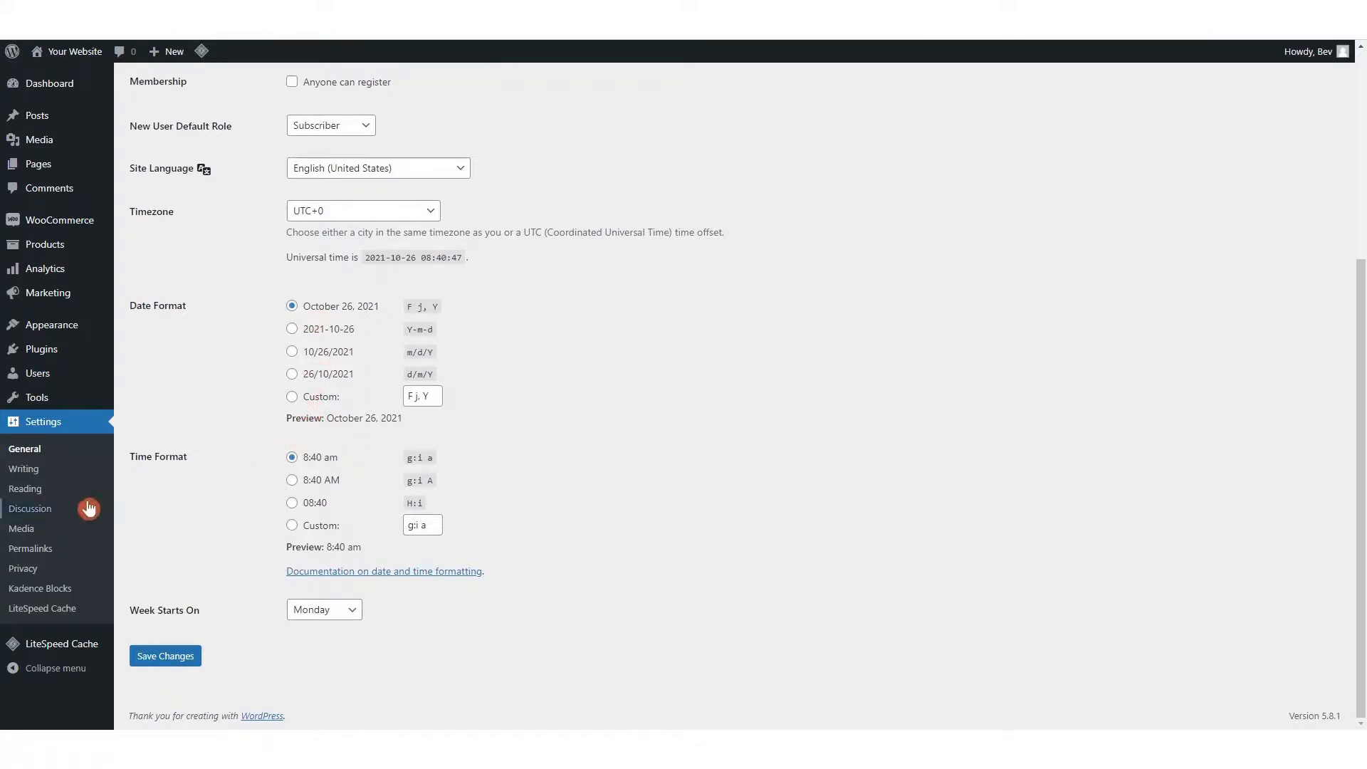
click(30, 475)
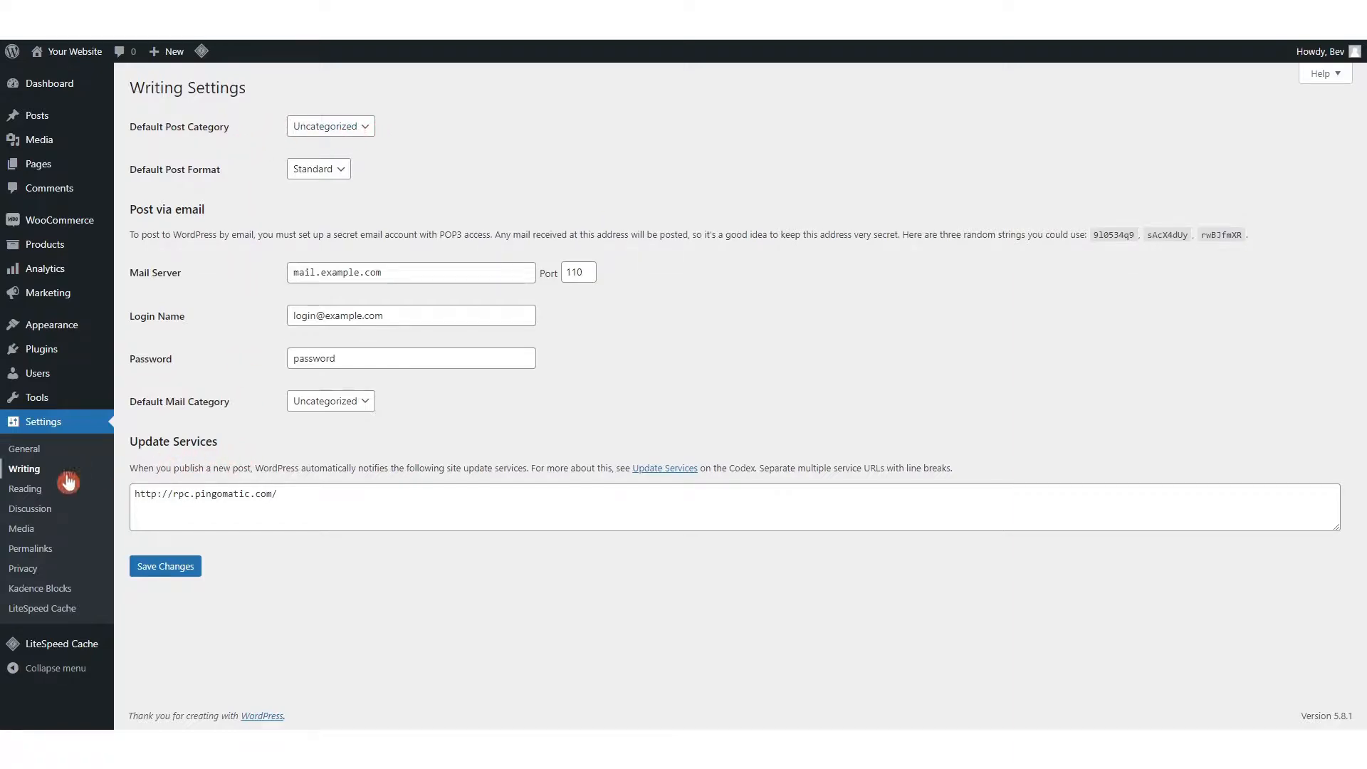
Step: View the Reading settings and the list of pages available as the static homepage
click(28, 491)
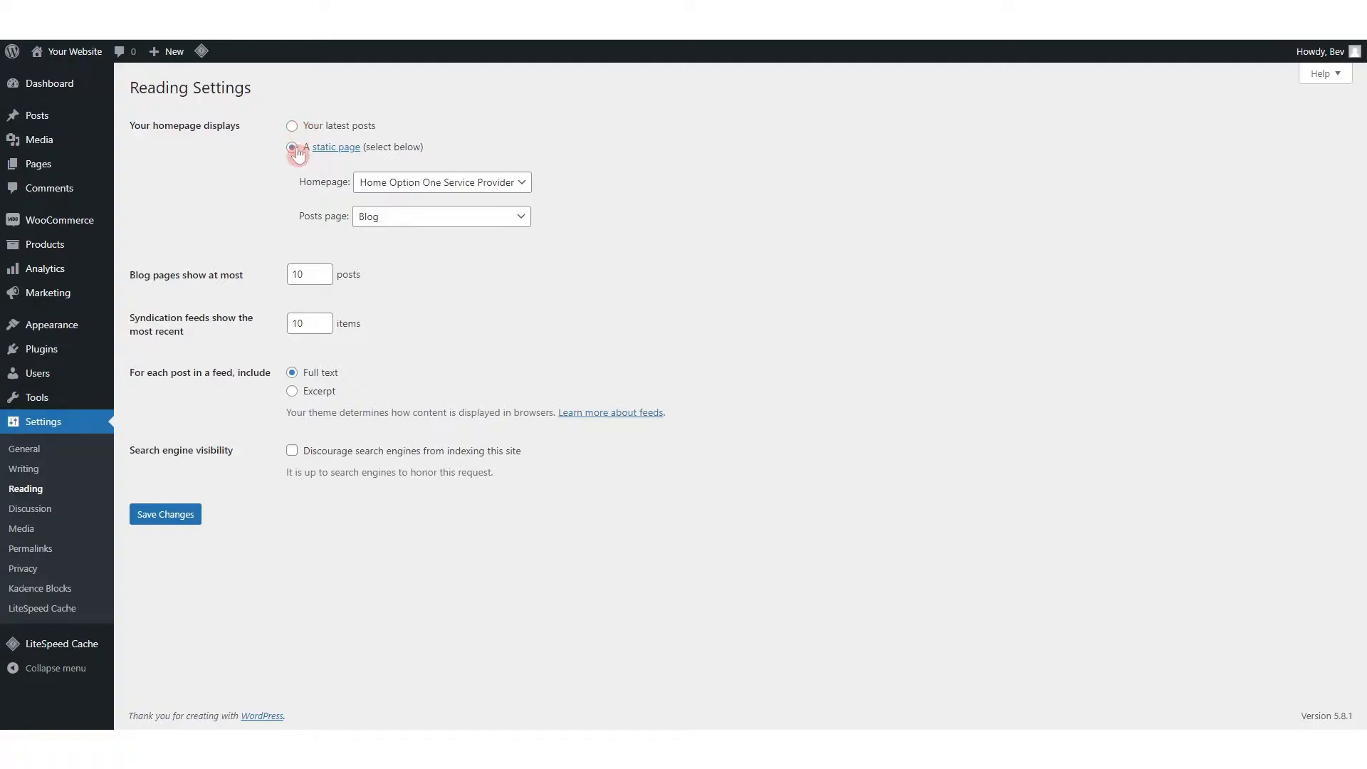
click(504, 187)
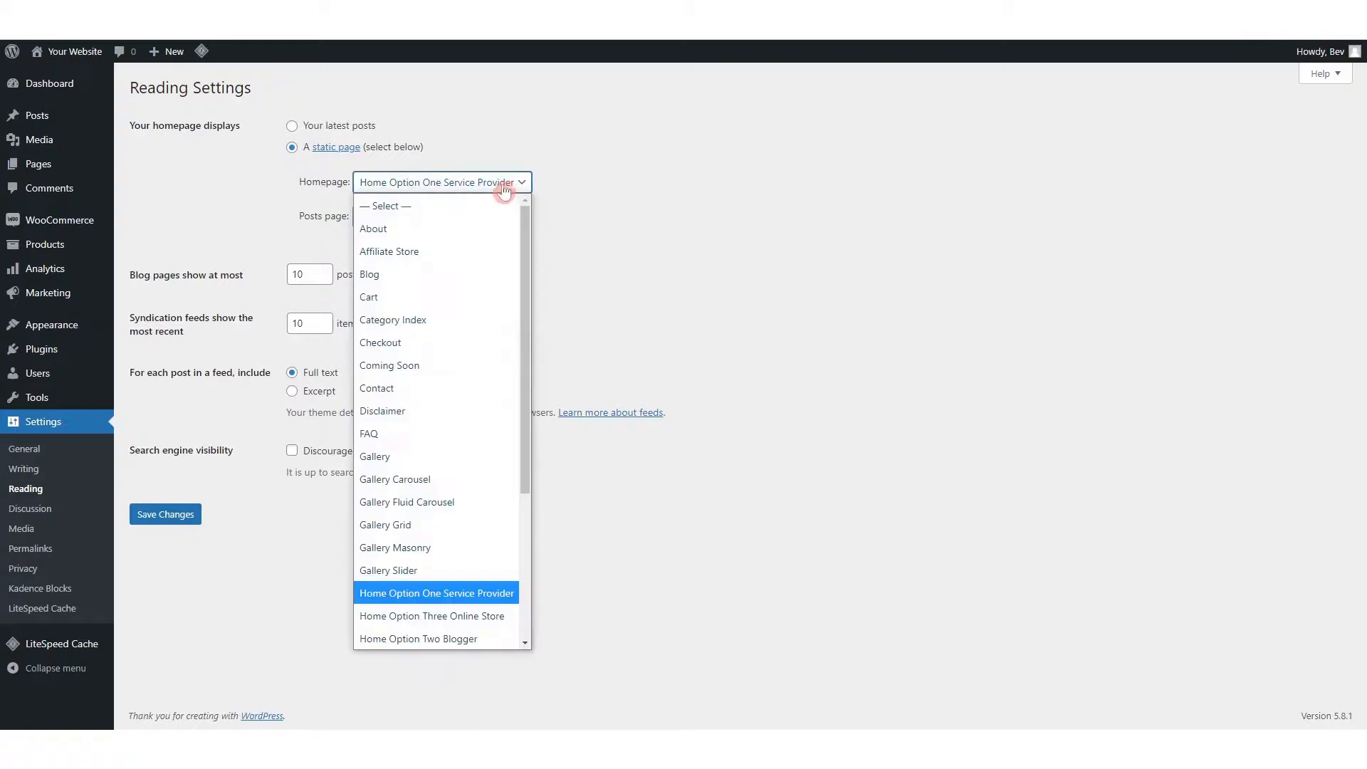
click(467, 188)
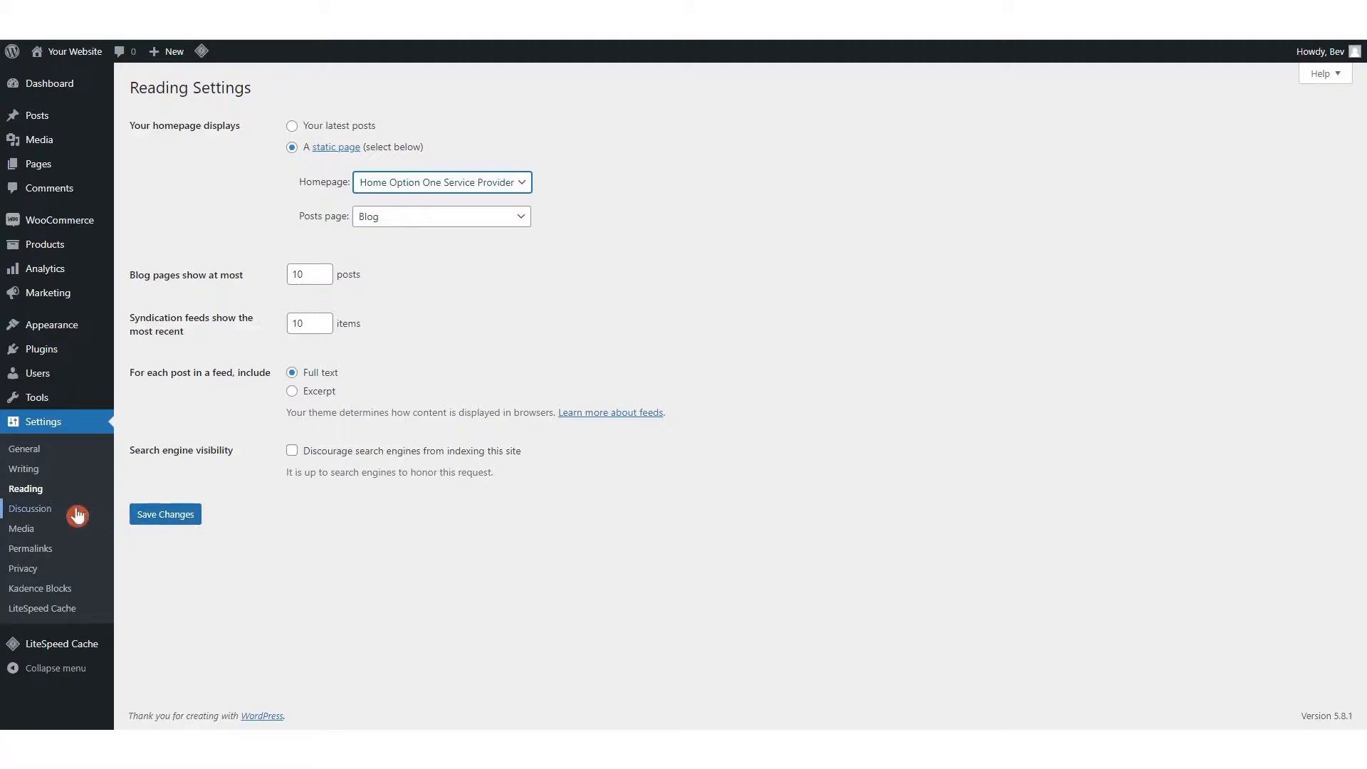
Step: In the Discussion settings, disable comments on new posts, required name and email, cookies opt-in, threaded comments and avatars, and save the changes
click(34, 510)
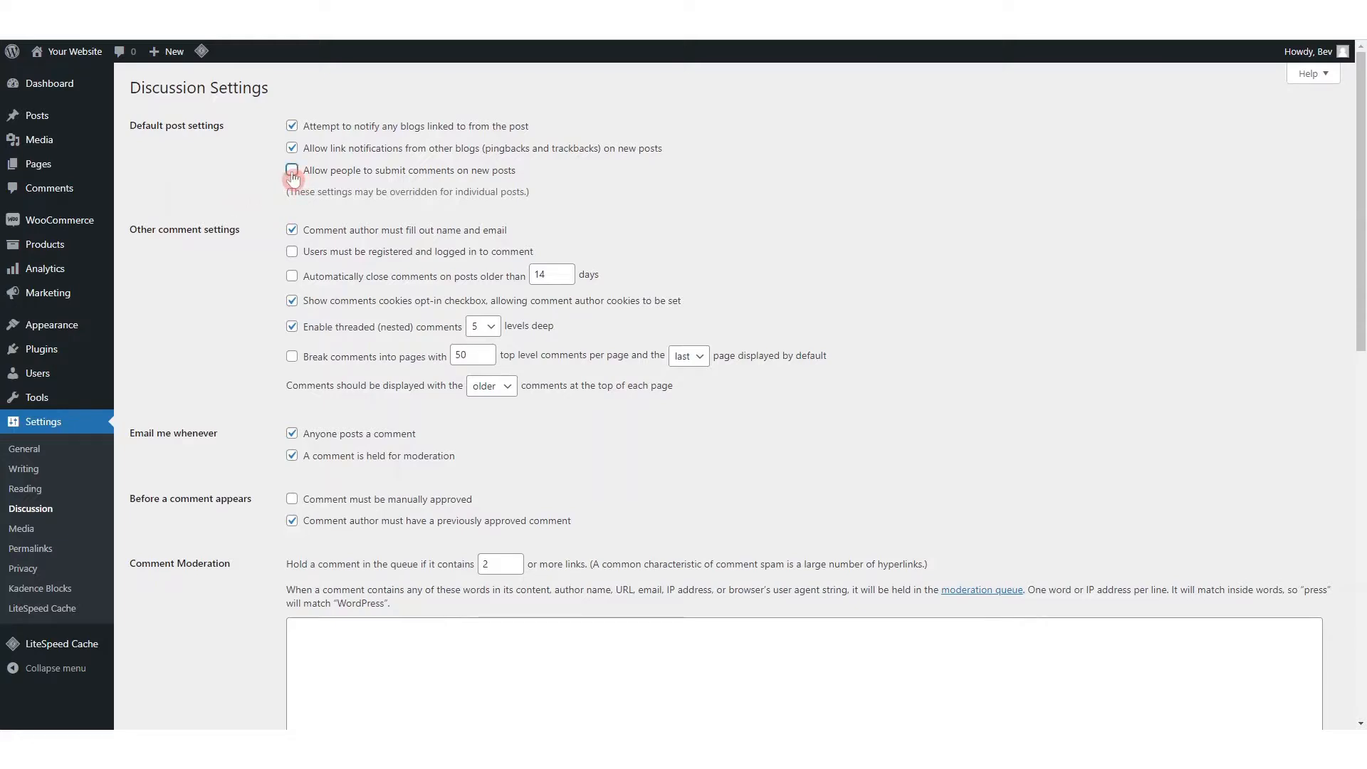
click(292, 230)
click(292, 327)
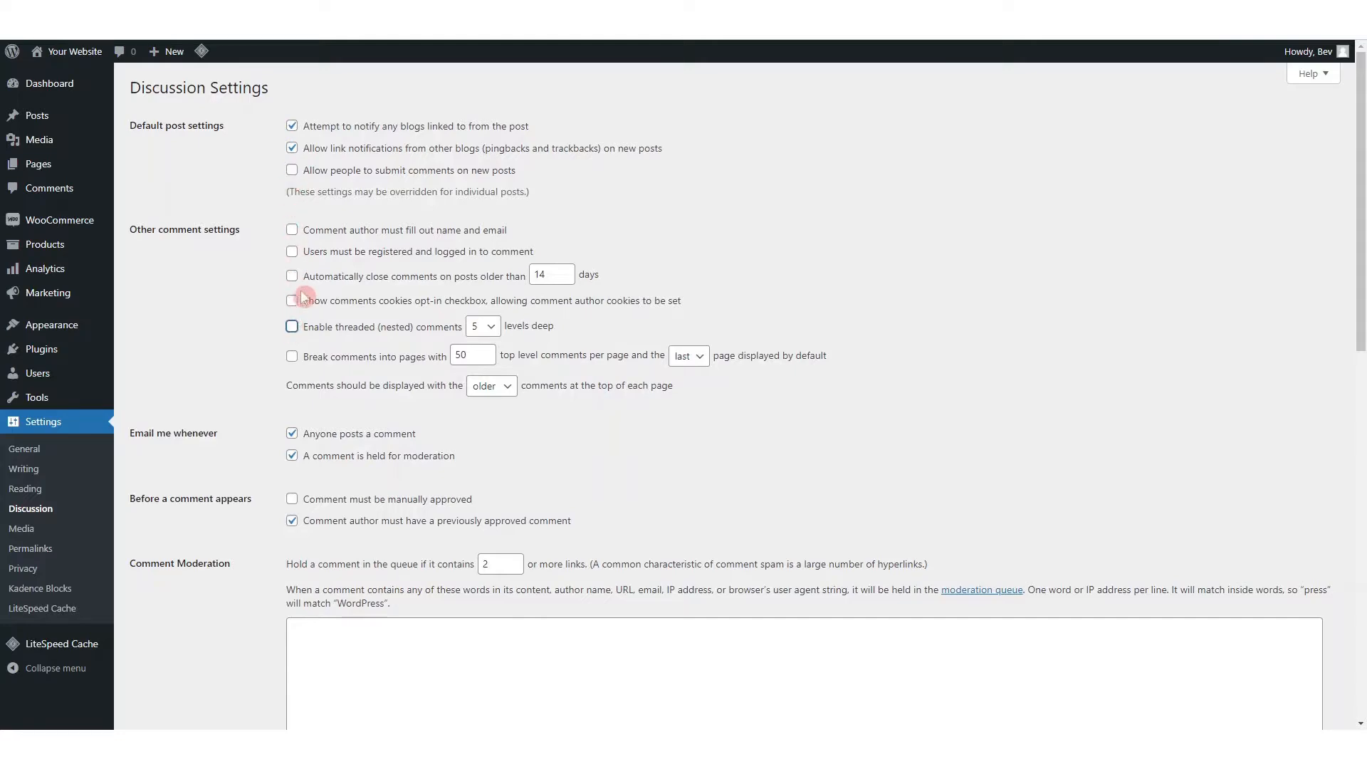
scroll(287, 297, down, 3)
scroll(281, 298, down, 6)
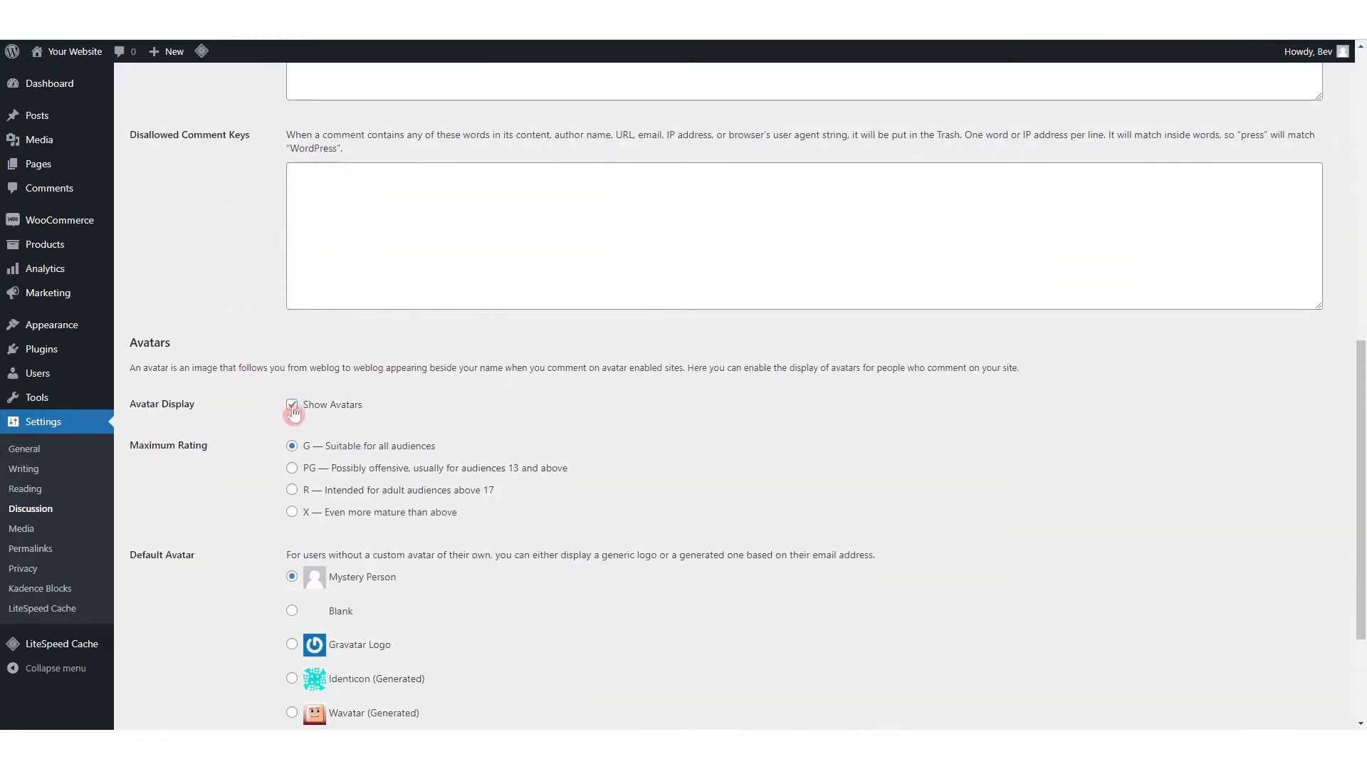
click(293, 405)
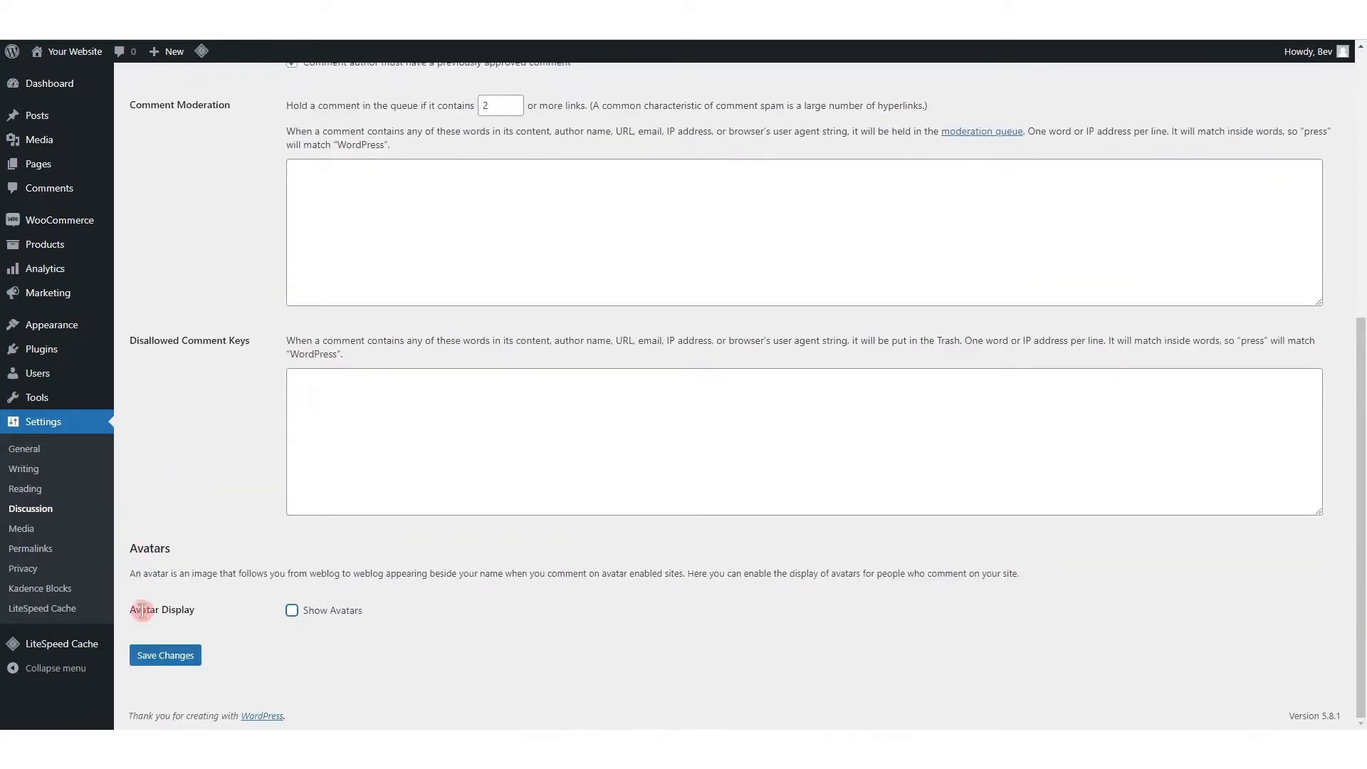
click(160, 662)
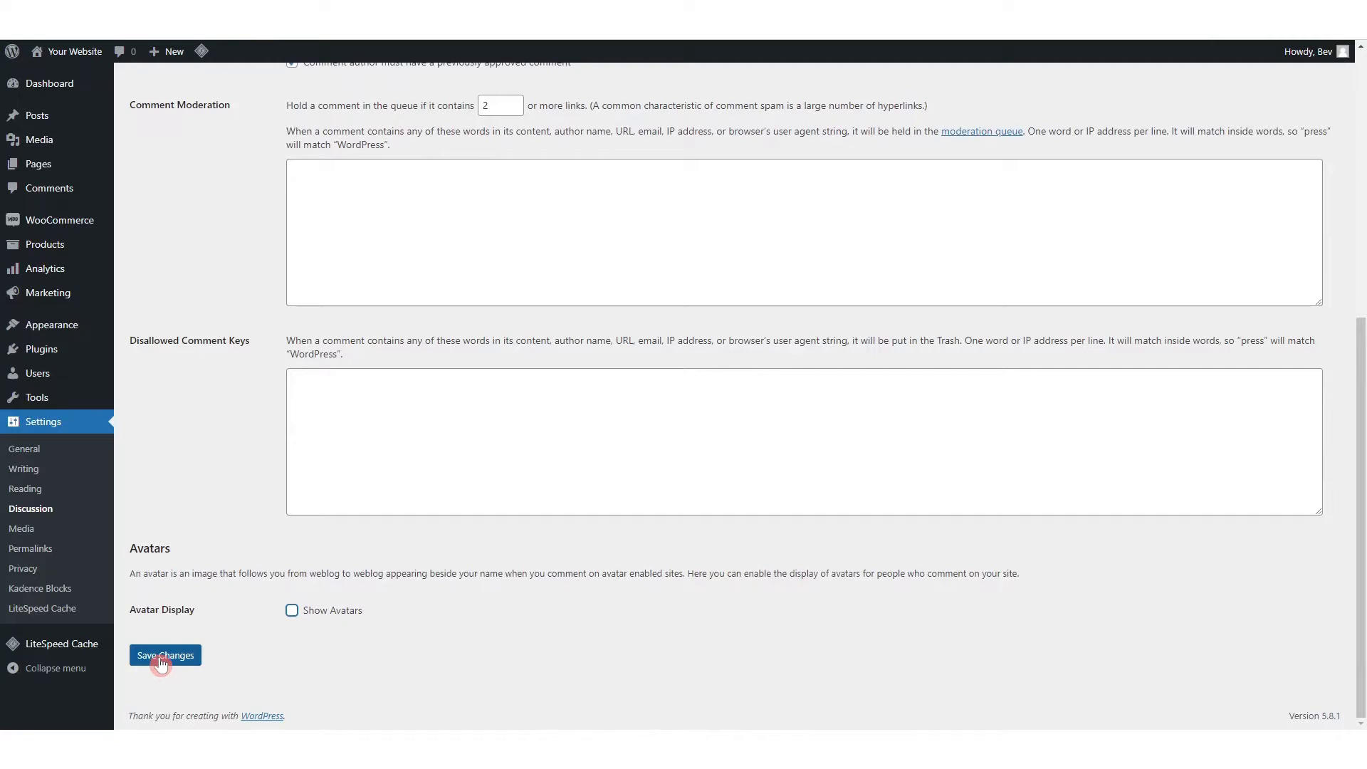
Step: View the Media settings and set the site's permalink structure to Post name
click(24, 531)
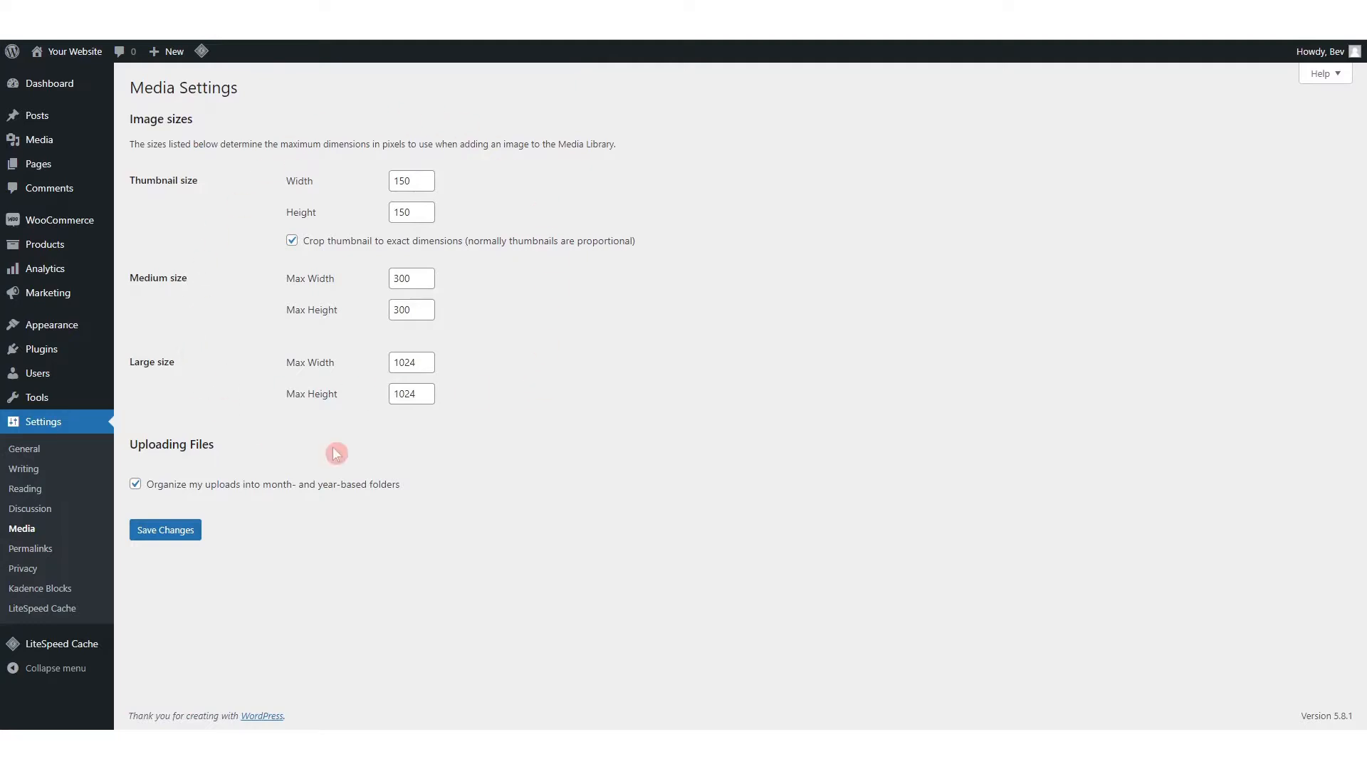
click(50, 555)
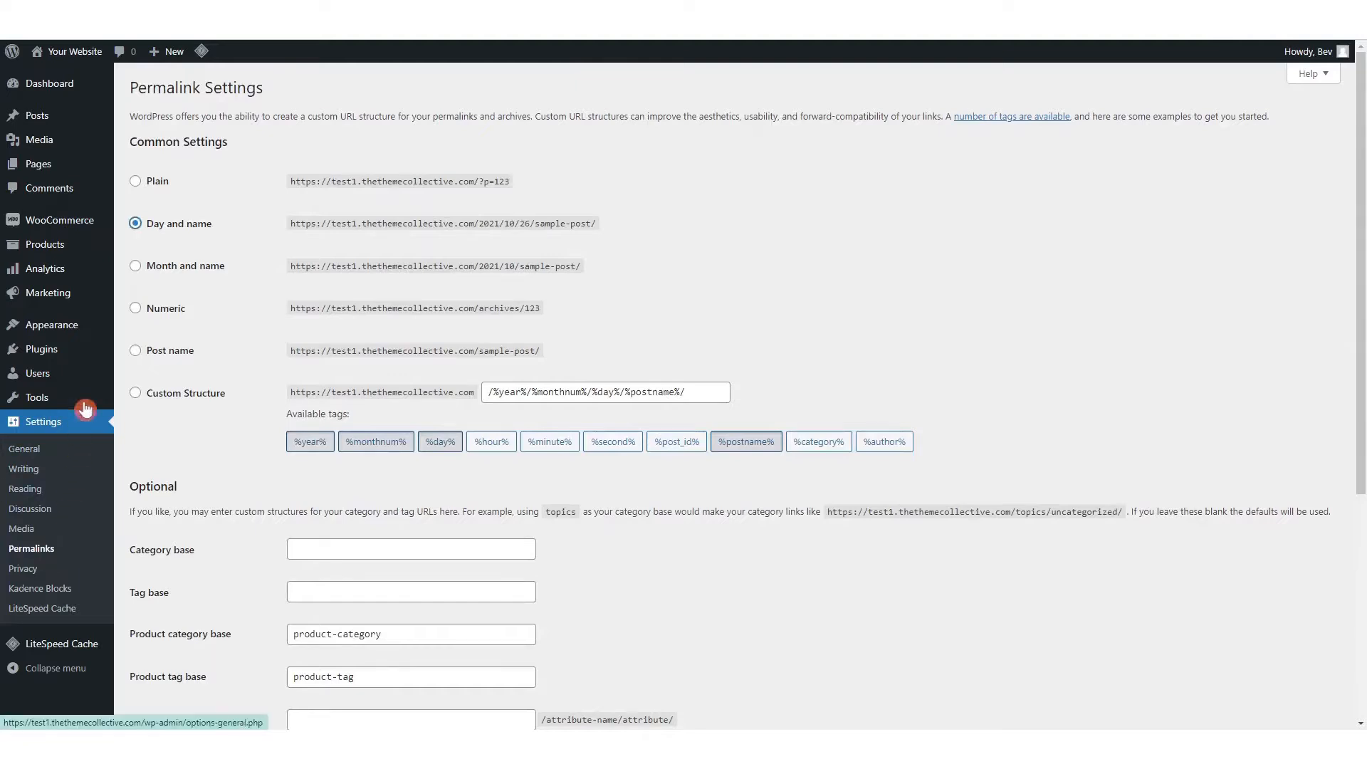
click(135, 351)
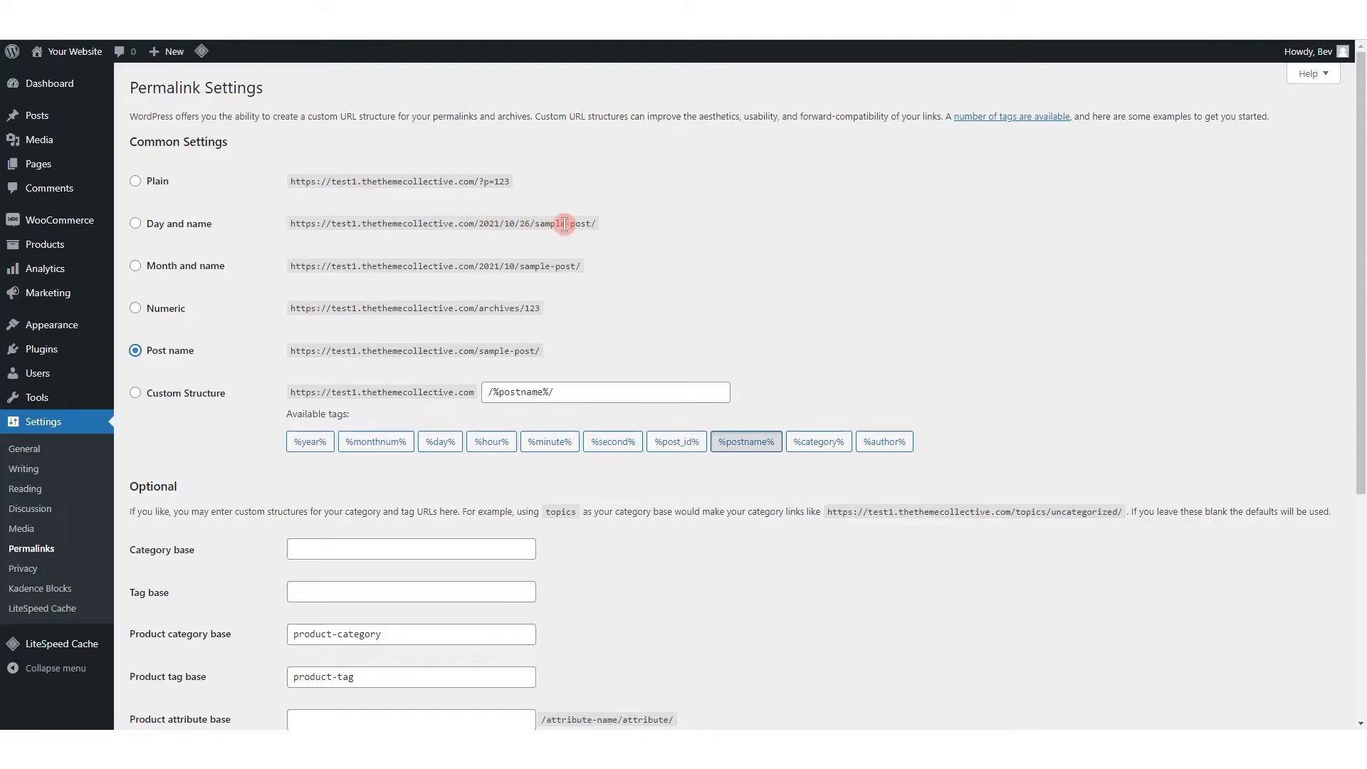
Step: Look over the optional URL bases and select Custom base for the product permalinks
scroll(214, 461, down, 2)
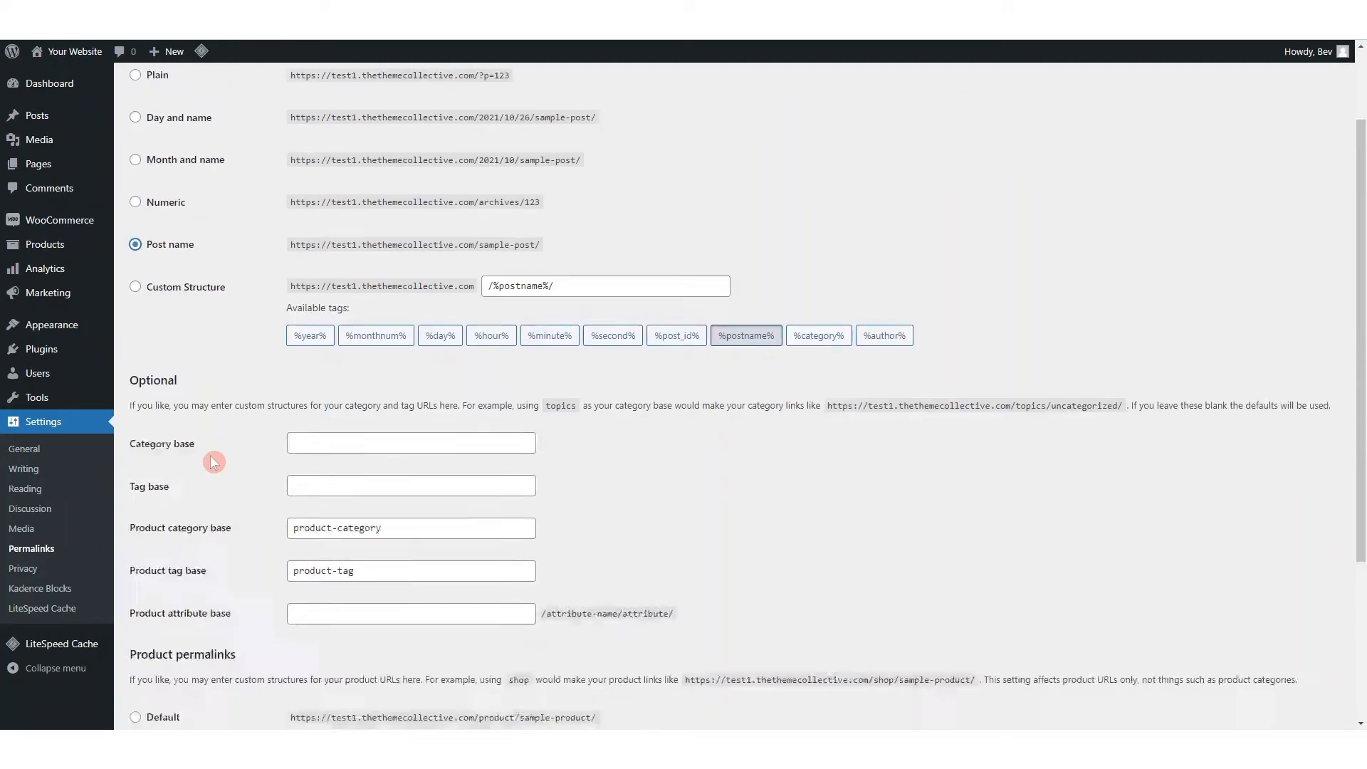
scroll(211, 454, down, 4)
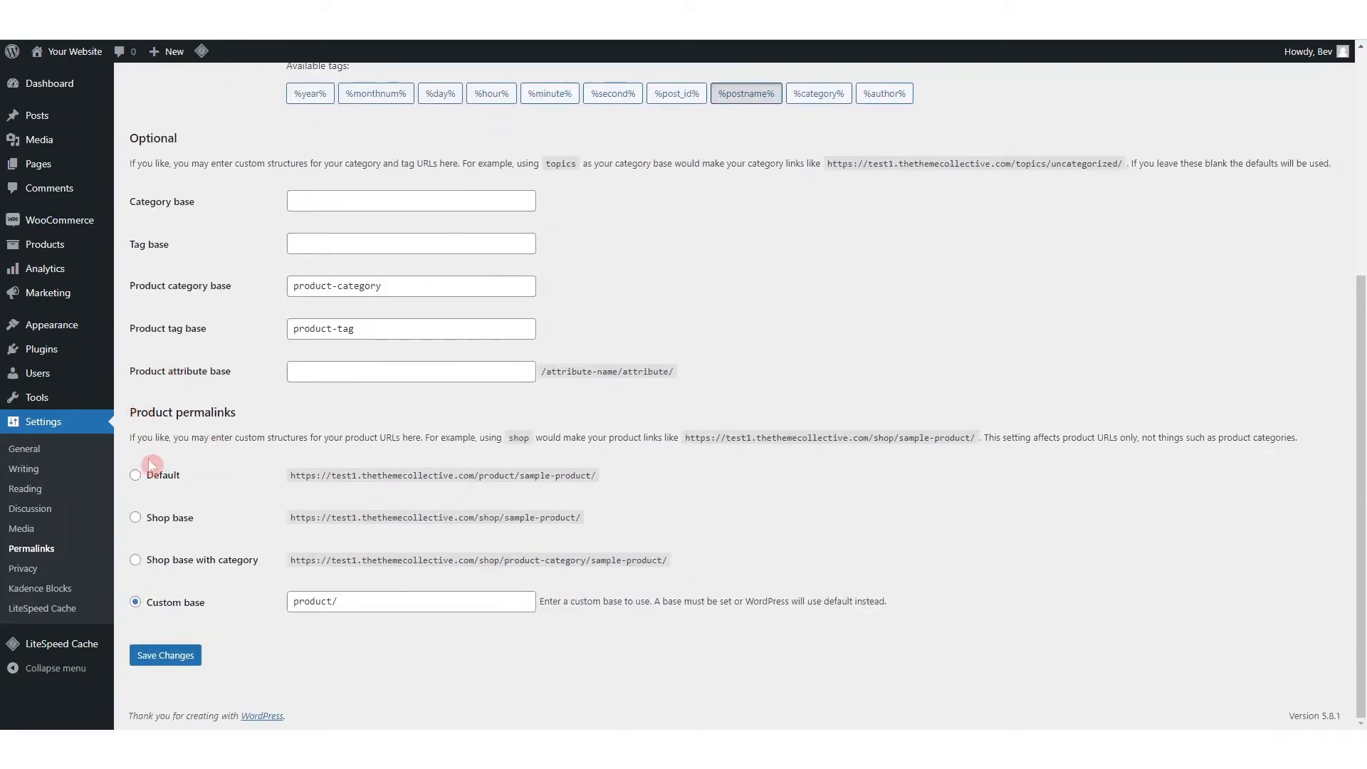
click(142, 603)
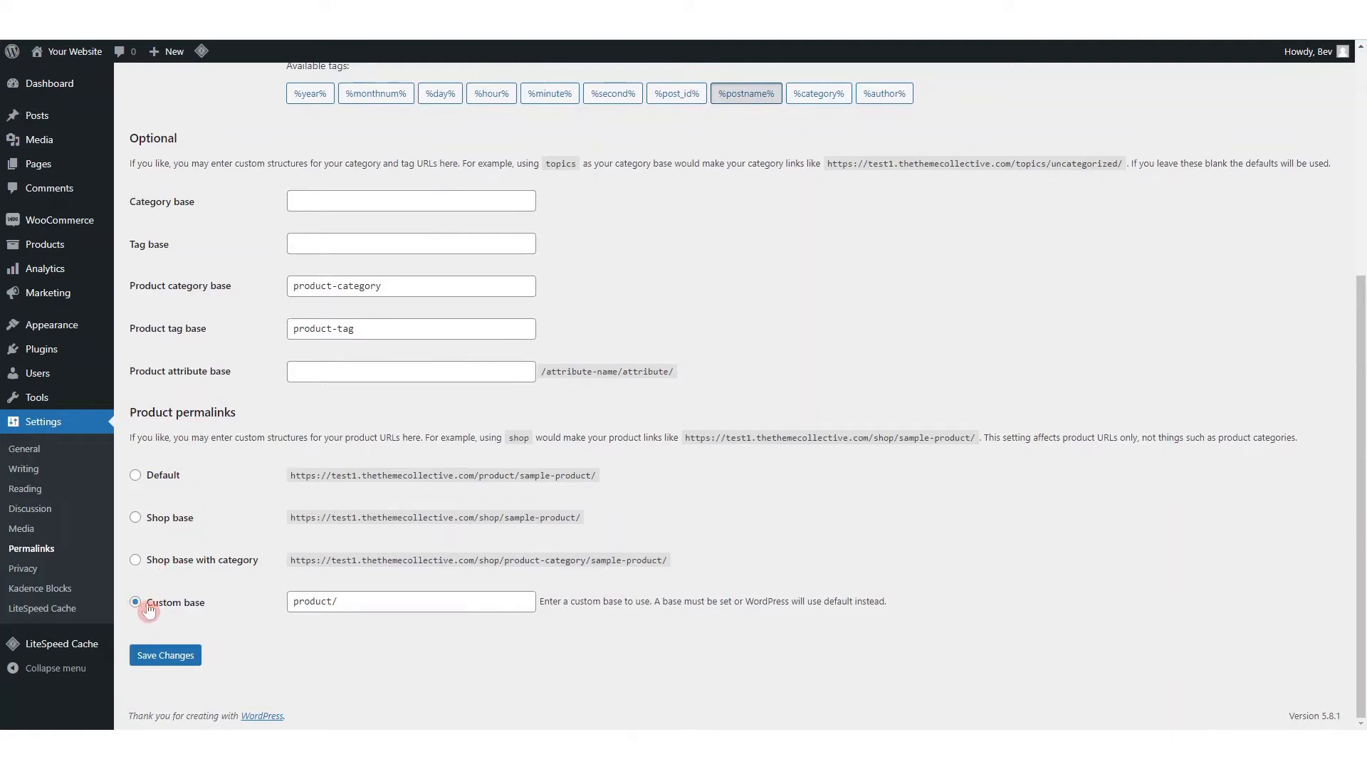
Step: Open the Privacy settings and choose Privacy Policy from the pages available as the site's privacy policy page
click(27, 572)
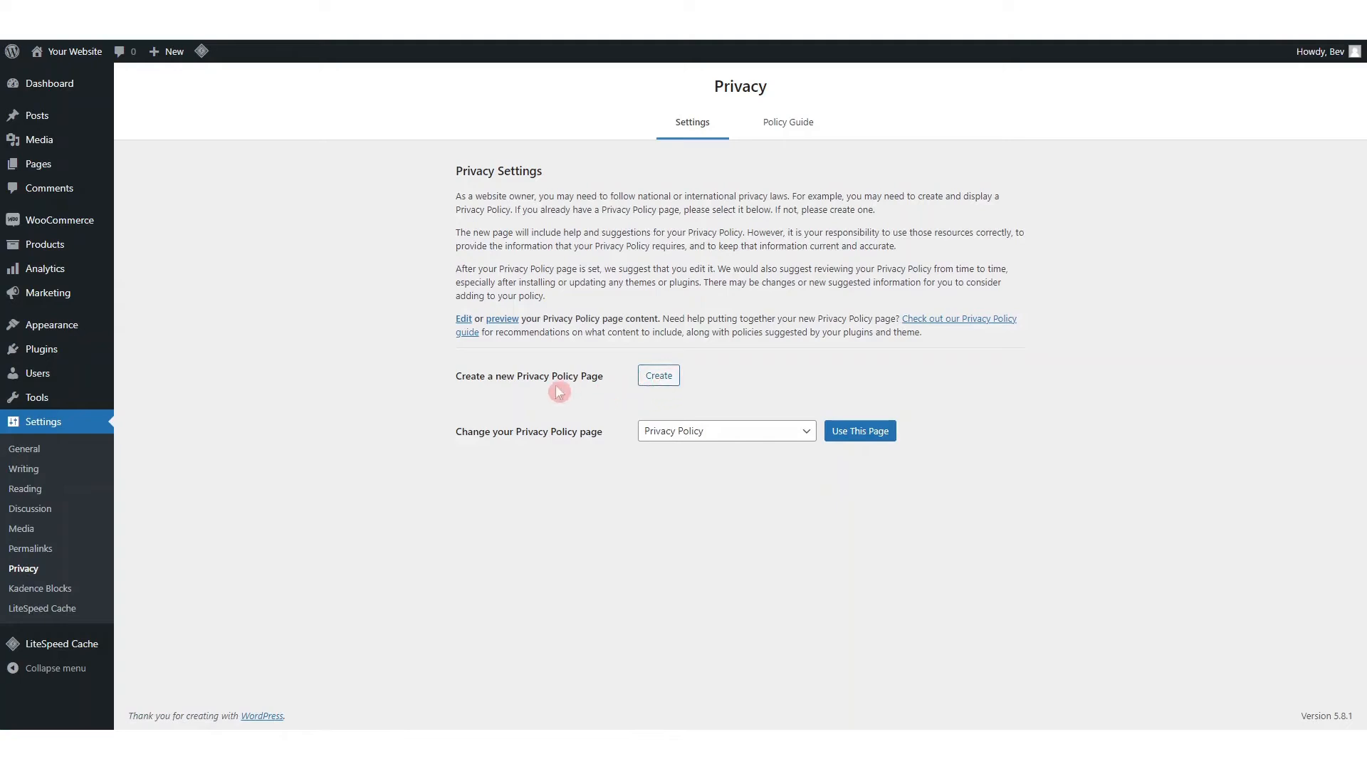
click(727, 439)
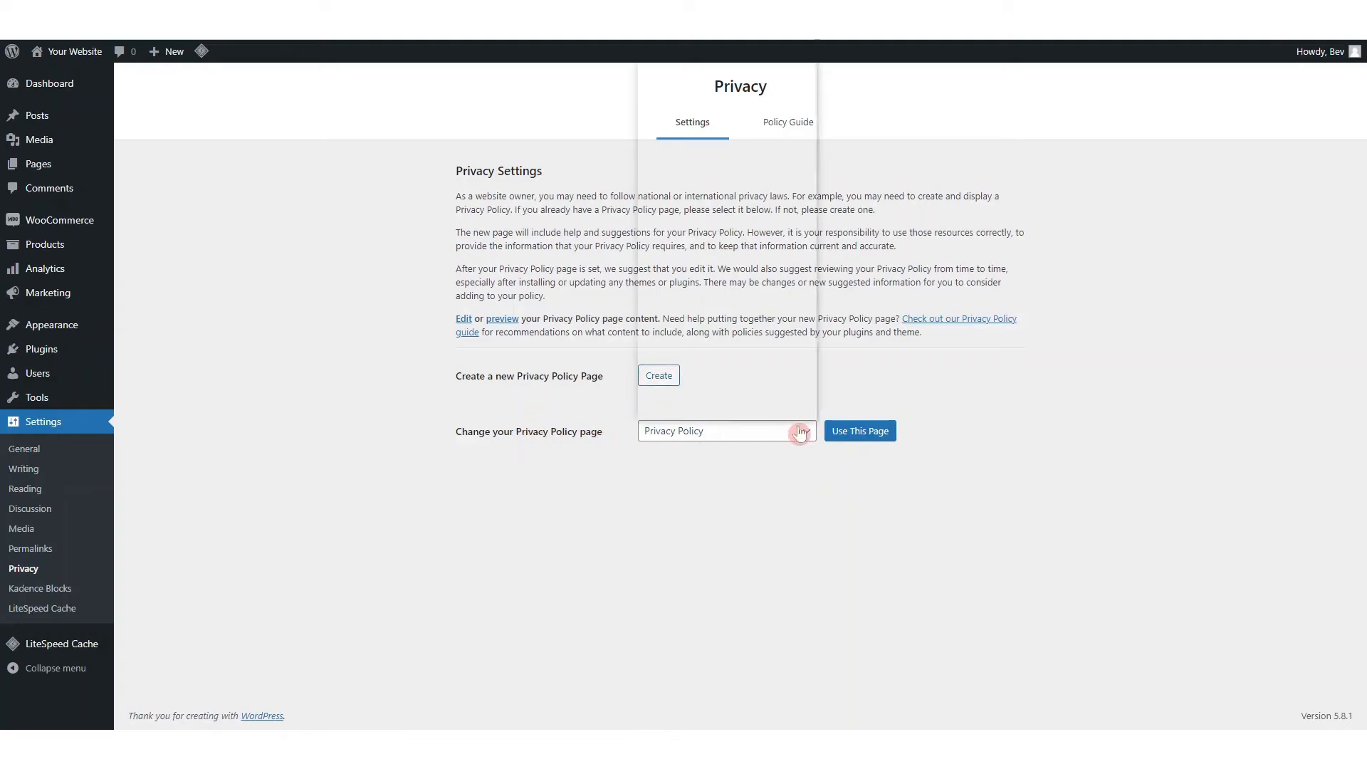
scroll(720, 417, down, 1)
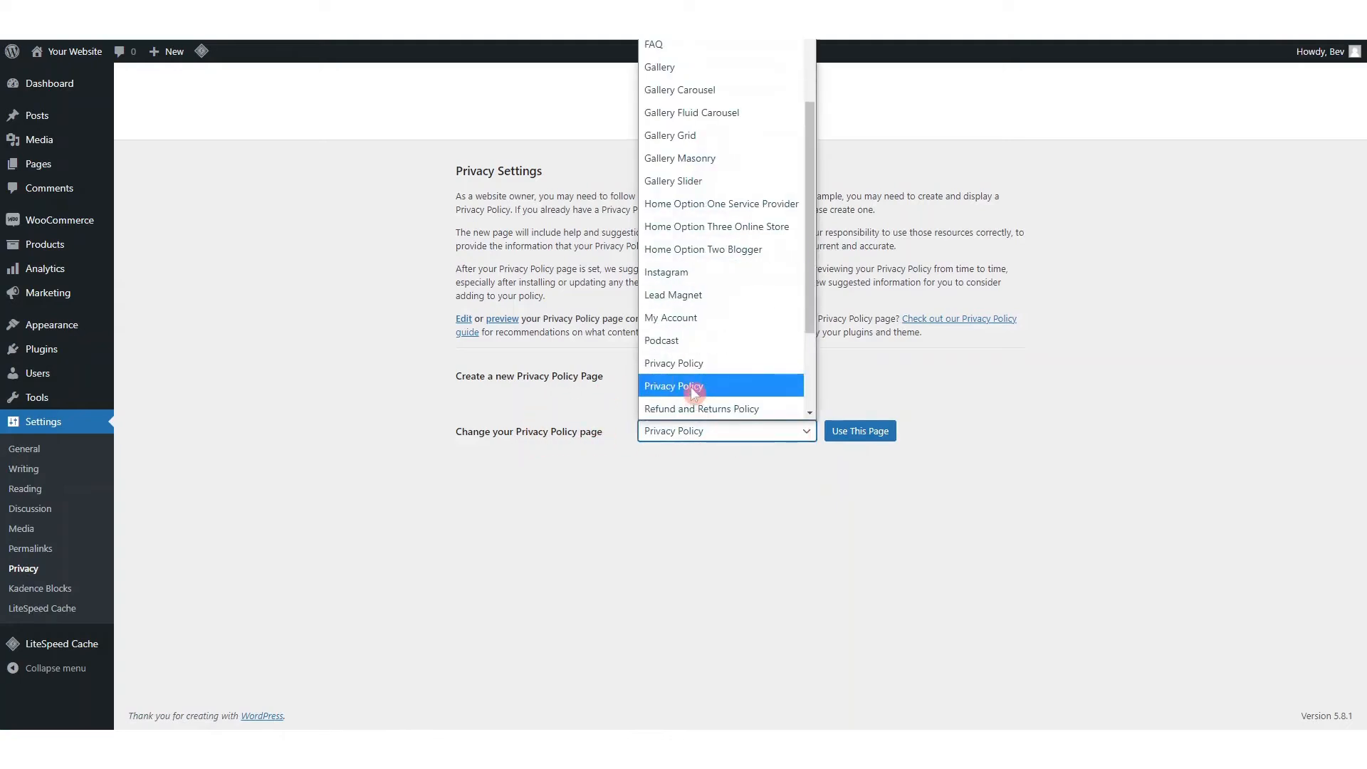
click(694, 390)
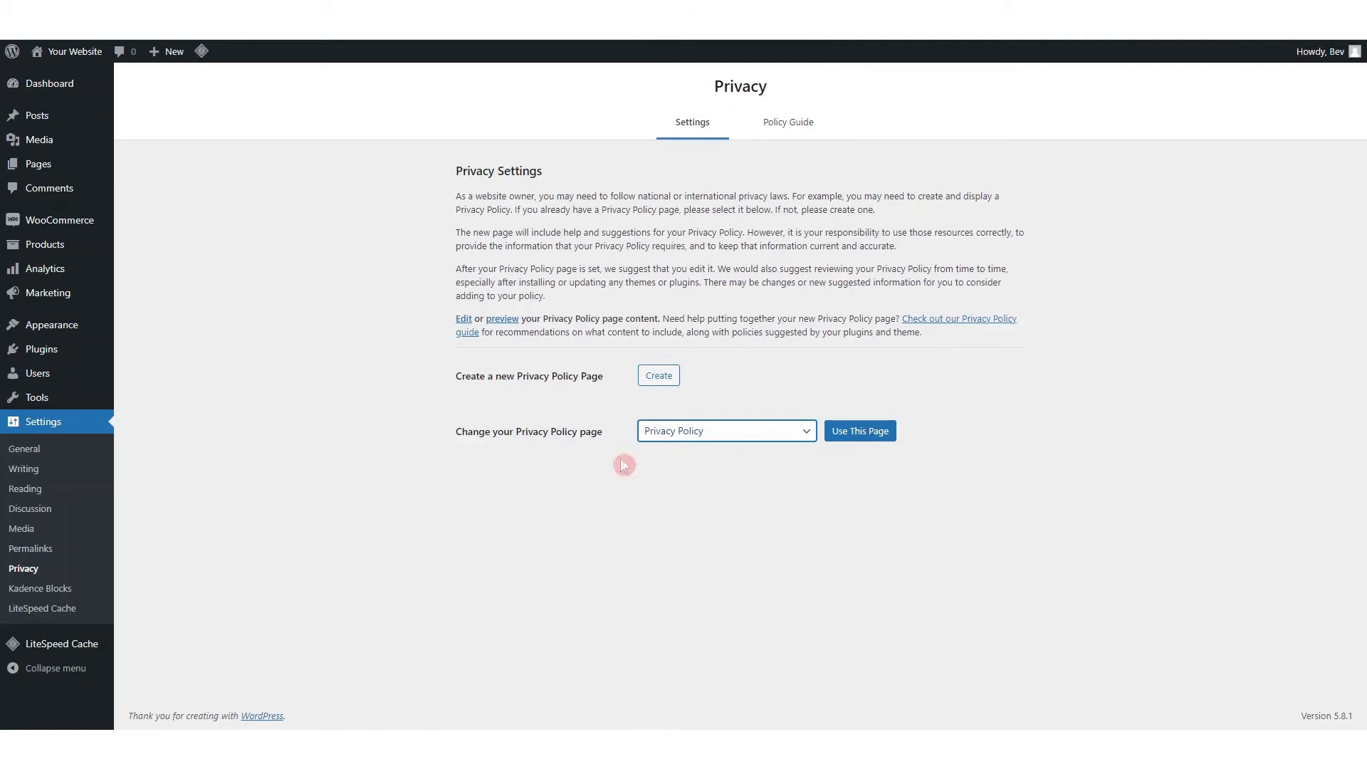